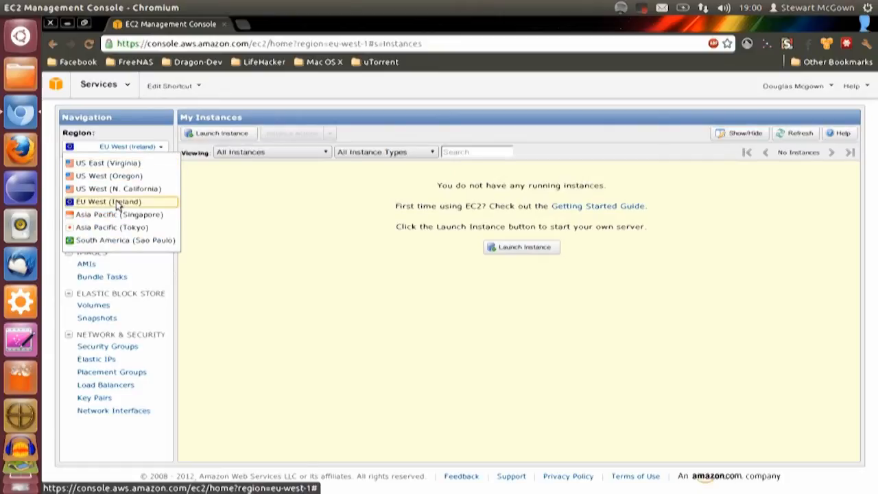
Select the EU West (Ireland) region and start a new instance launch with the Classic Wizard
left_click(117, 203)
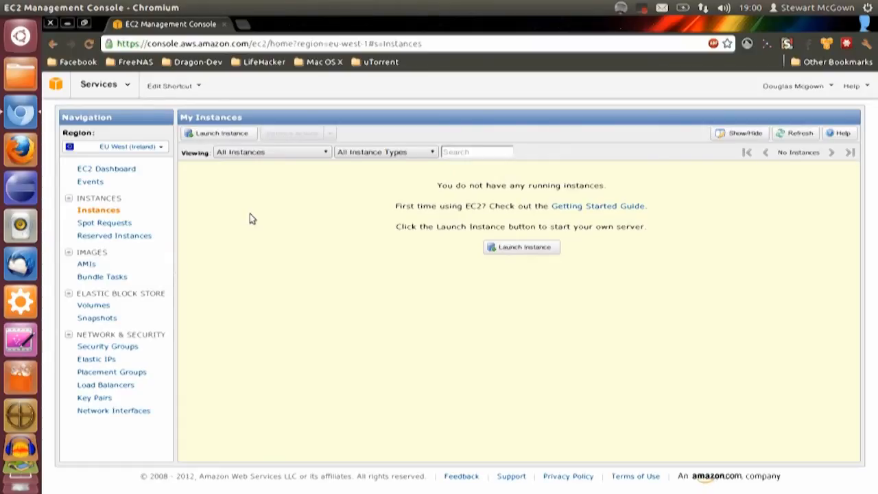
left_click(241, 133)
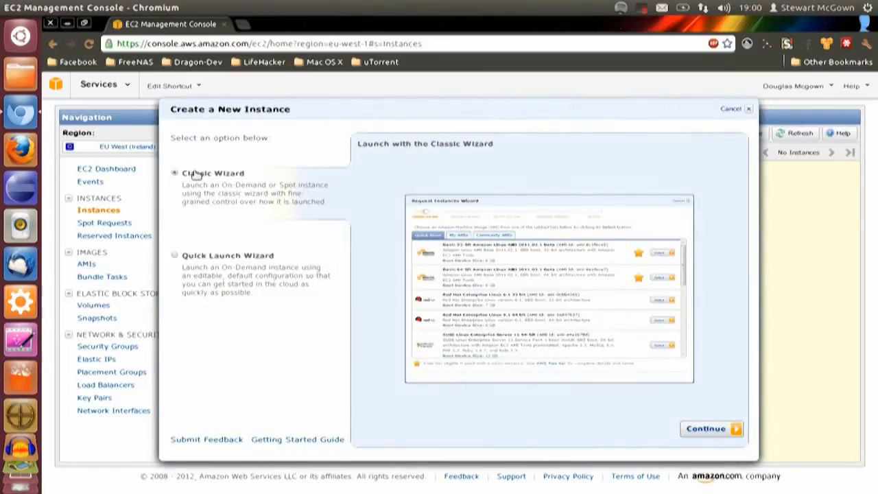
left_click(710, 429)
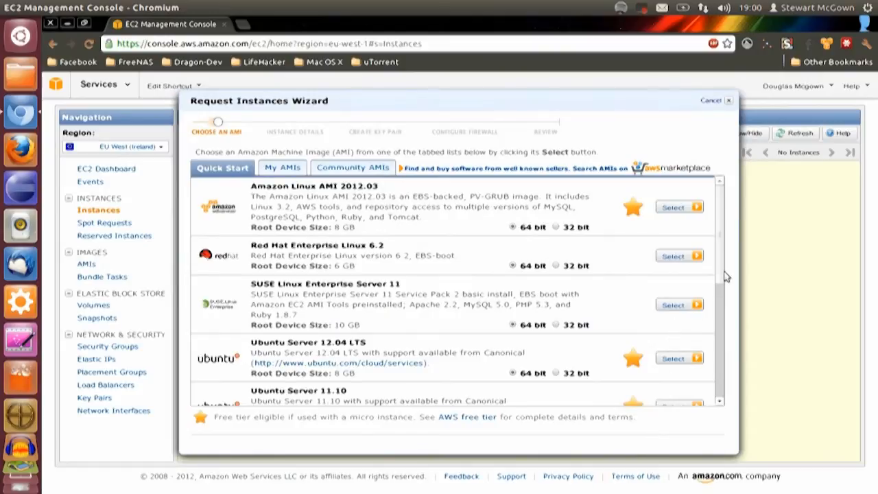
Choose the 32 bit version of the Ubuntu Server 12.04 LTS image for the instance
scroll(721, 272, "down", 4)
scroll(707, 302, "up", 2)
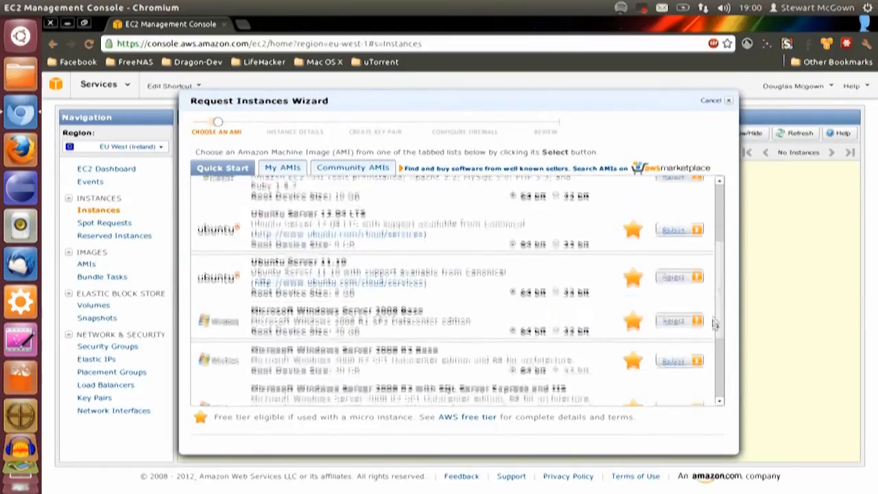
left_click(574, 302)
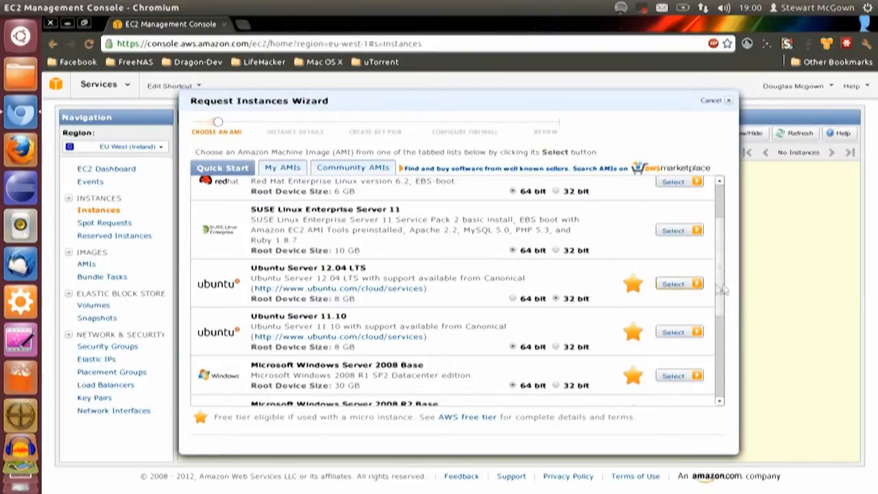
scroll(714, 288, "up", 3)
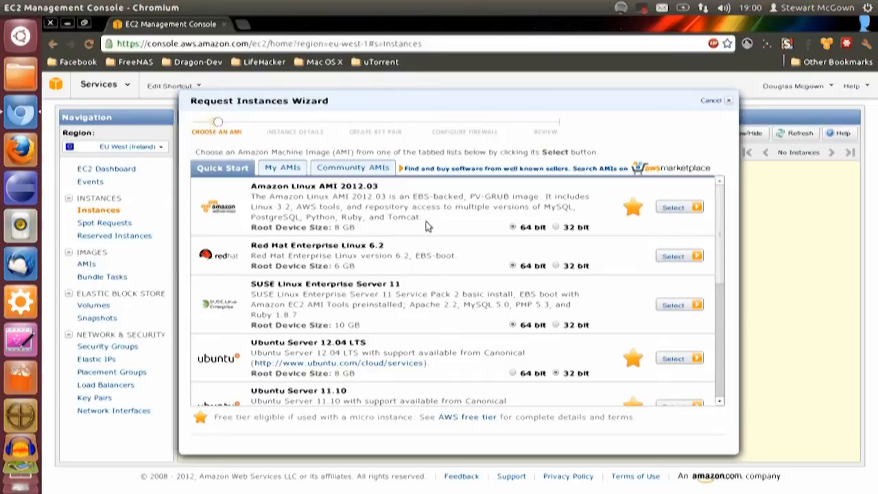
scroll(708, 259, "down", 3)
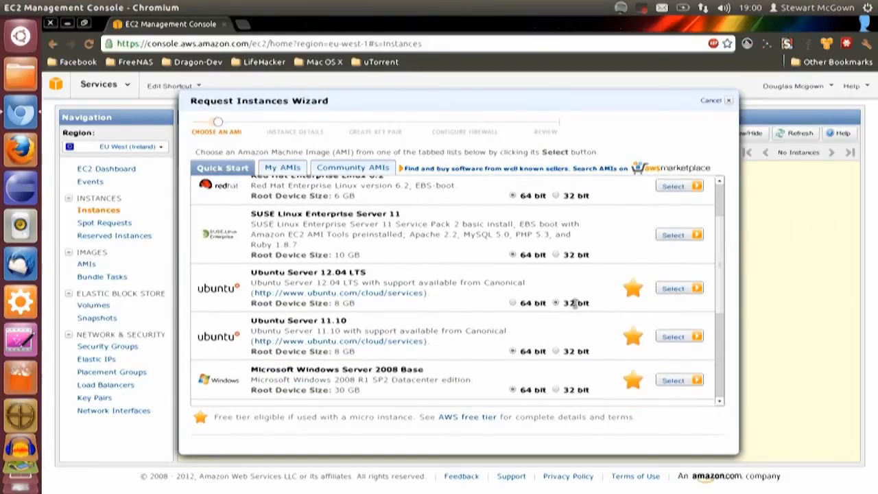
left_click(667, 289)
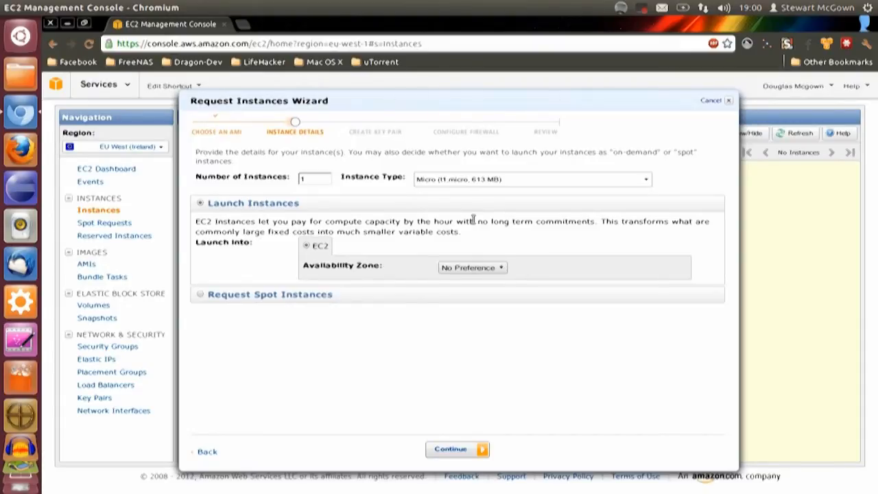
Accept one Micro (t1.micro) instance with No Preference as the availability zone and proceed to the advanced options
left_click(442, 181)
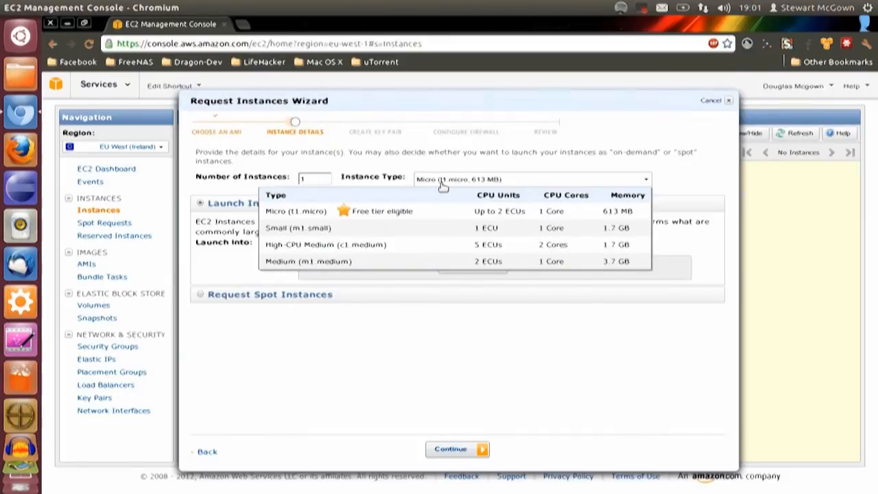
left_click(445, 159)
left_click(445, 180)
left_click(484, 177)
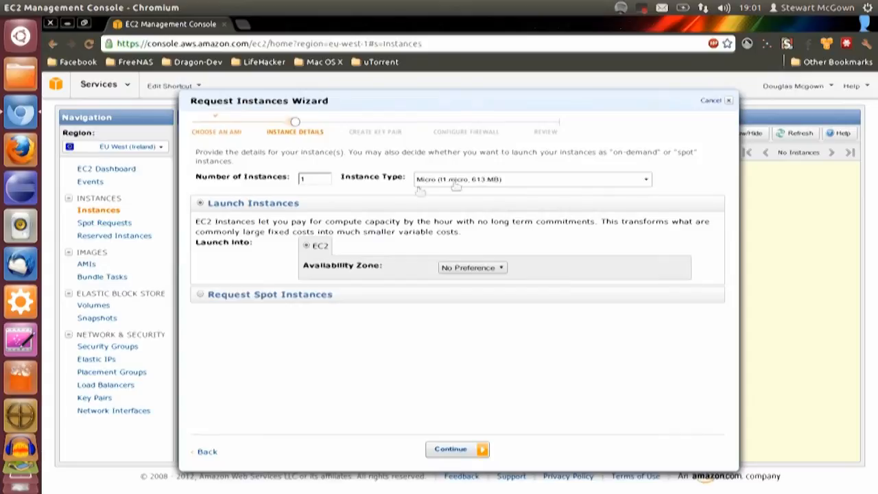
left_click(314, 180)
left_click(463, 271)
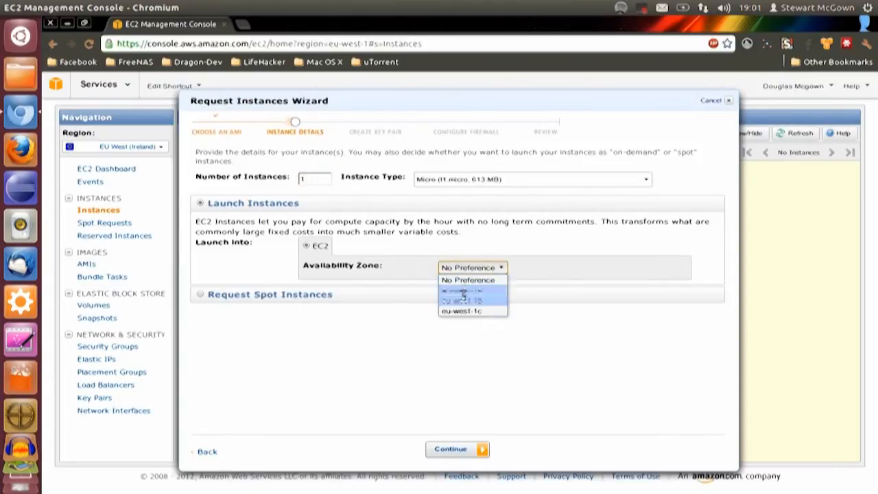
left_click(458, 280)
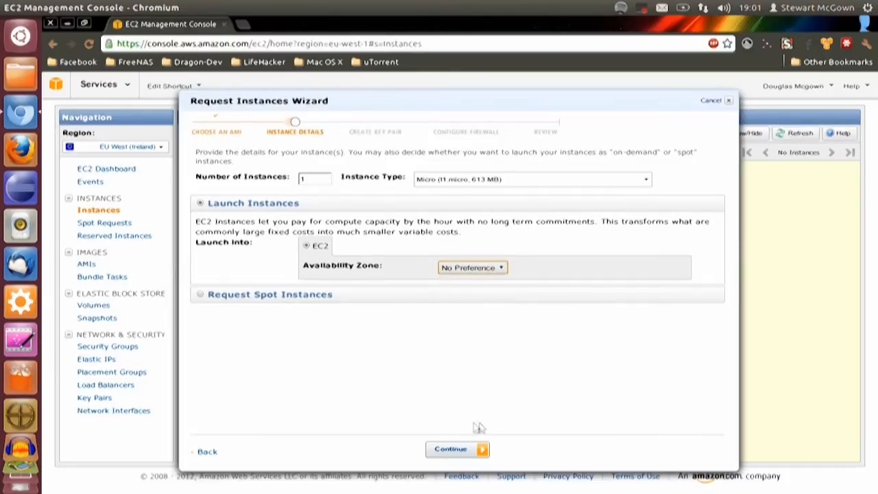
left_click(440, 449)
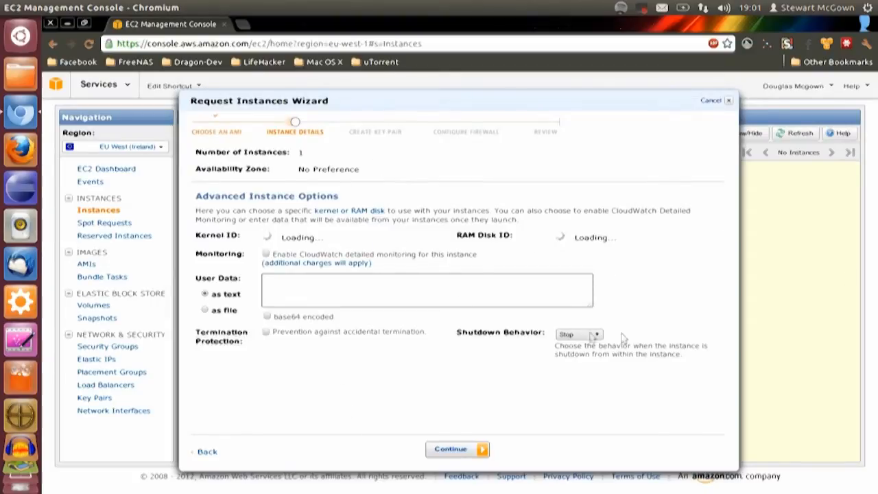
Keep Stop as the shutdown behavior and accept the default advanced instance options
left_click(581, 338)
left_click(427, 424)
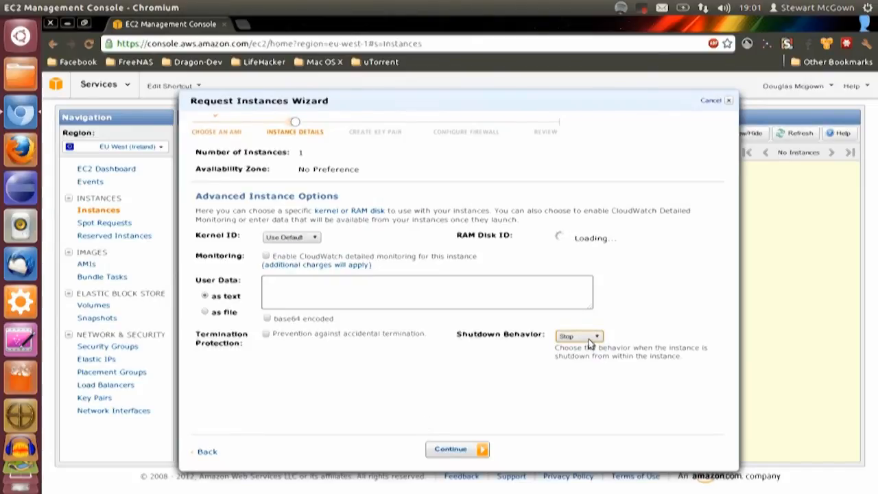
left_click(470, 450)
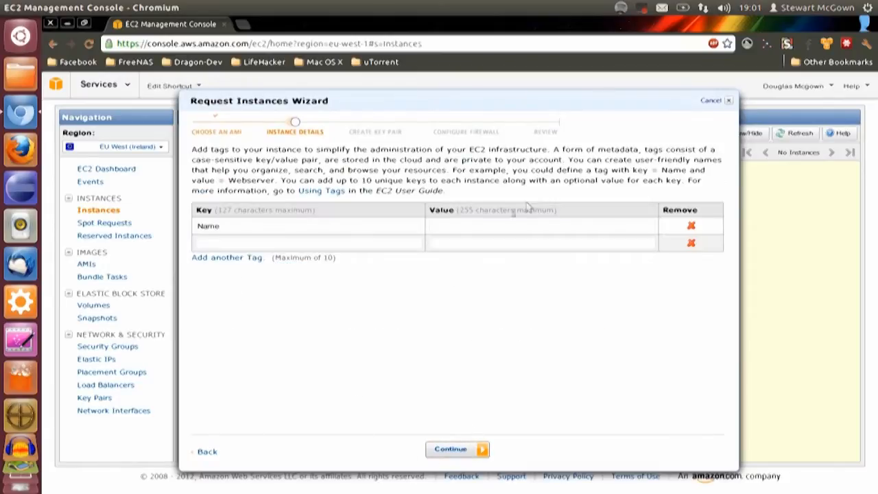
Tag the instance with Name "Dev Seedbox" and Owner "Dev Admin", and proceed to the key pair settings
left_click(516, 225)
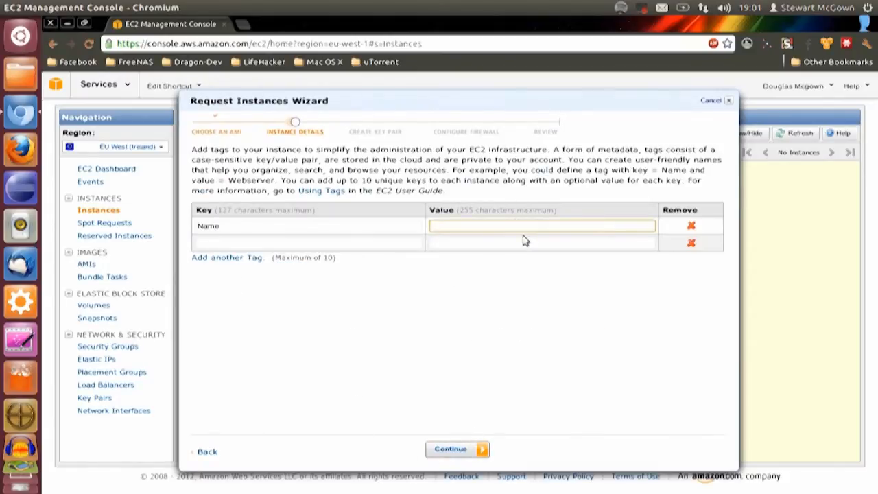
type("Dev Seedbox")
left_click(389, 240)
type("Owner")
left_click(451, 244)
type("Dev Admin")
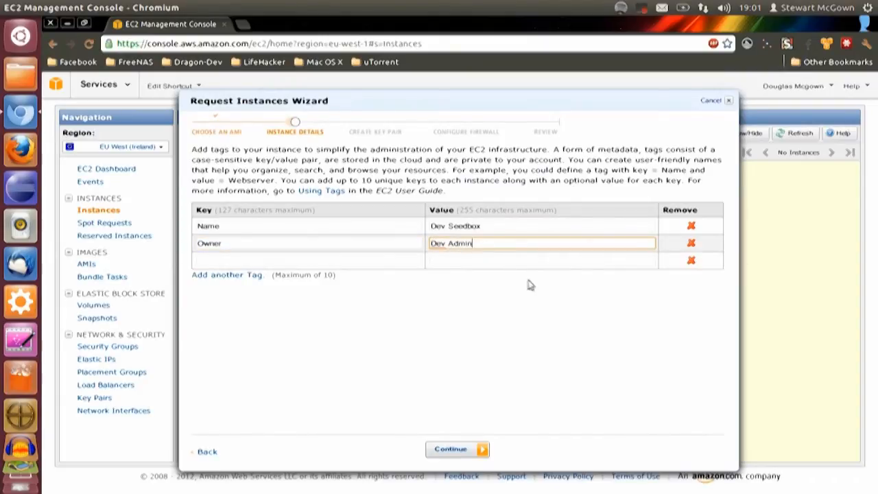
left_click(448, 450)
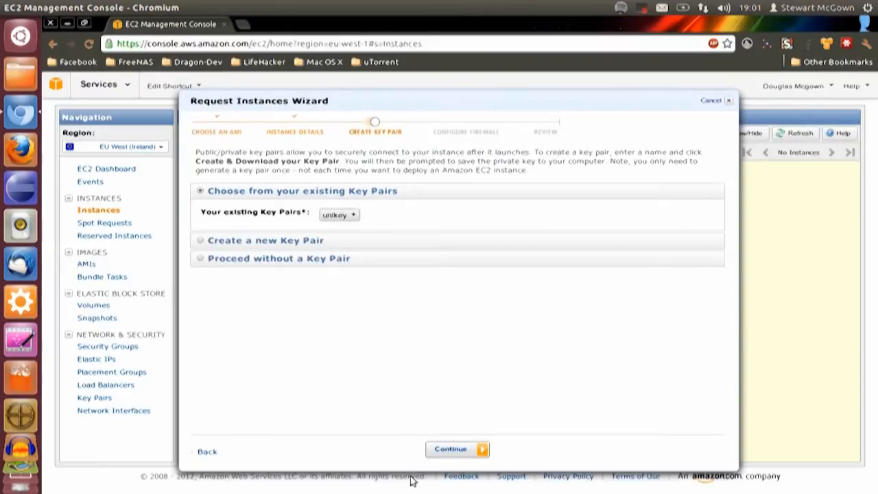
left_click(349, 215)
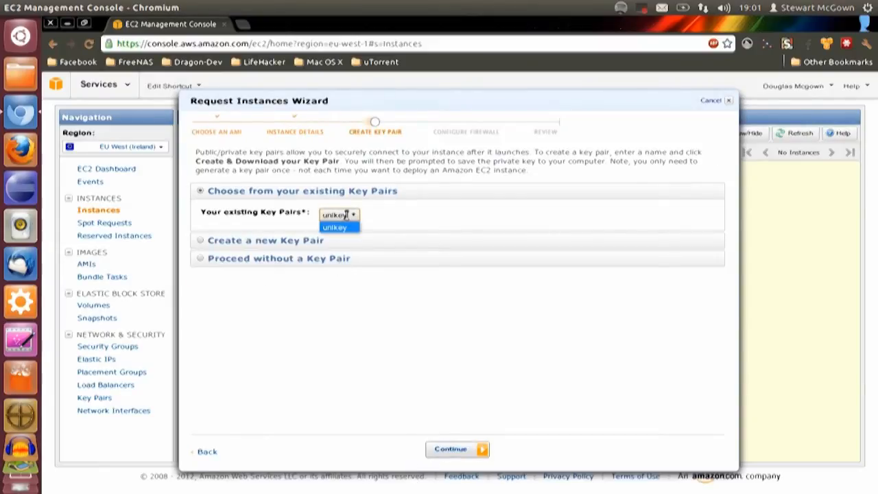
left_click(355, 206)
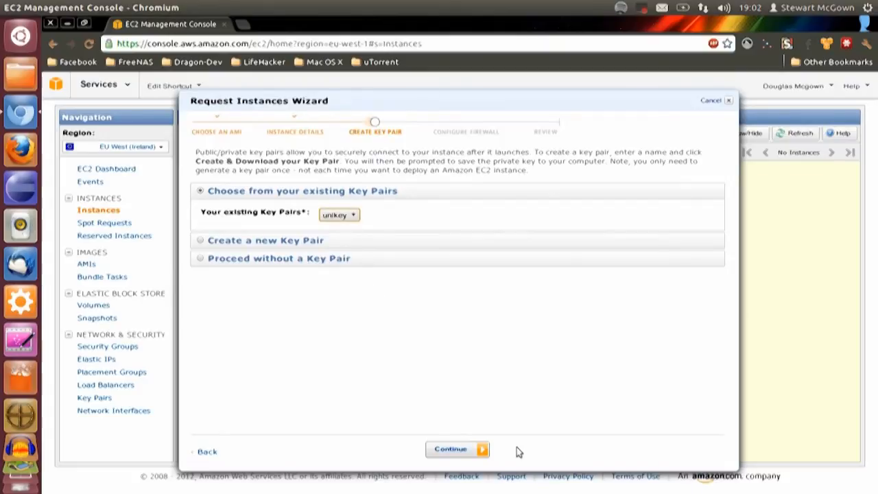
left_click(453, 450)
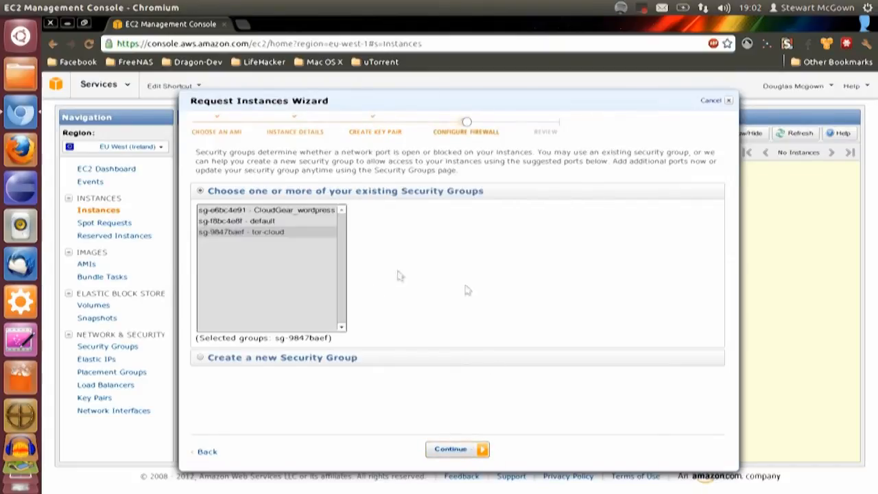
left_click(306, 233)
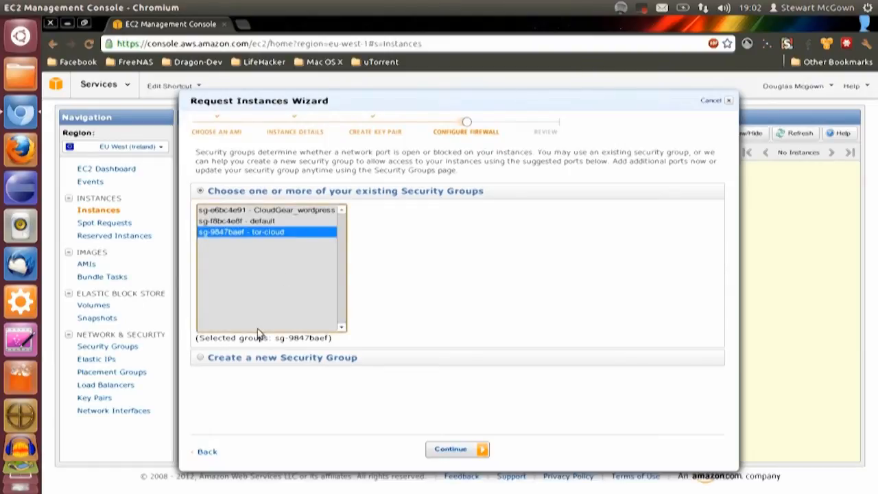
left_click(211, 451)
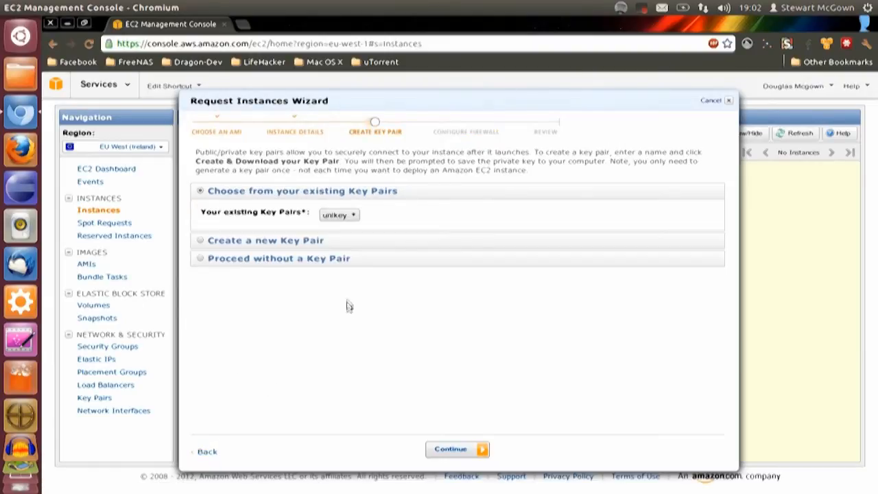
Create a new key pair named seedbox and save seedbox.pem in the Downloads folder
left_click(315, 243)
left_click(416, 233)
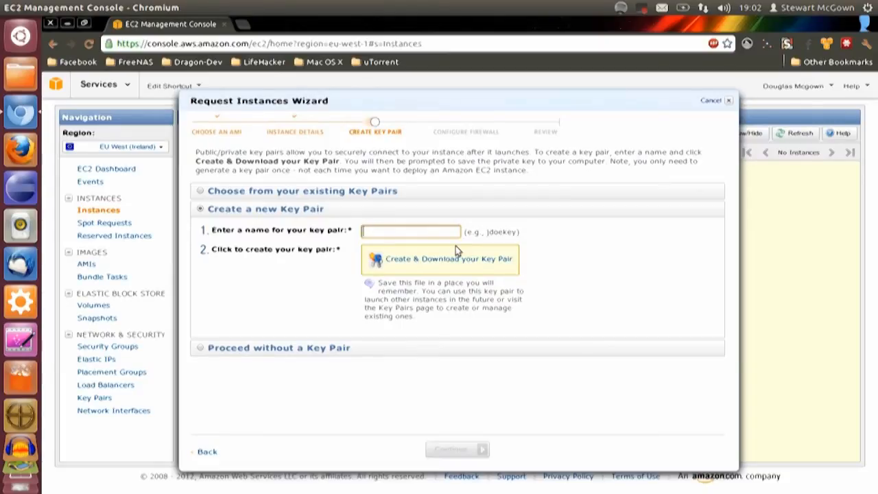
type("seedbox")
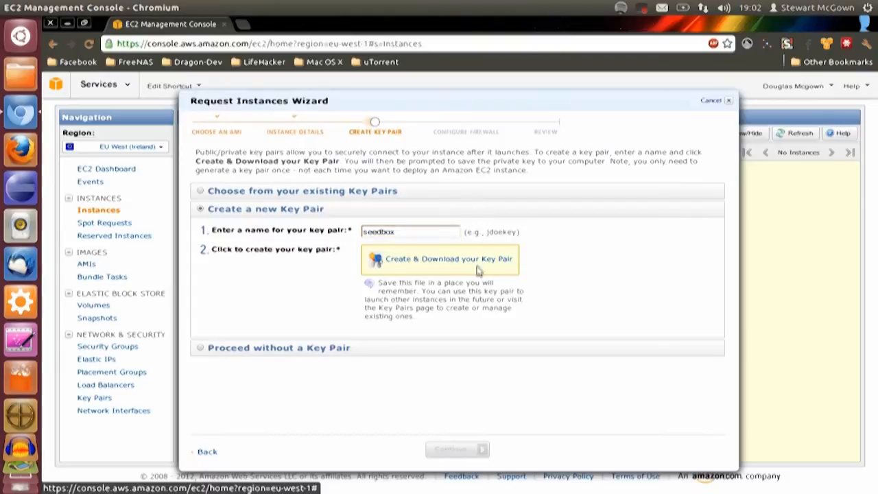
left_click(482, 258)
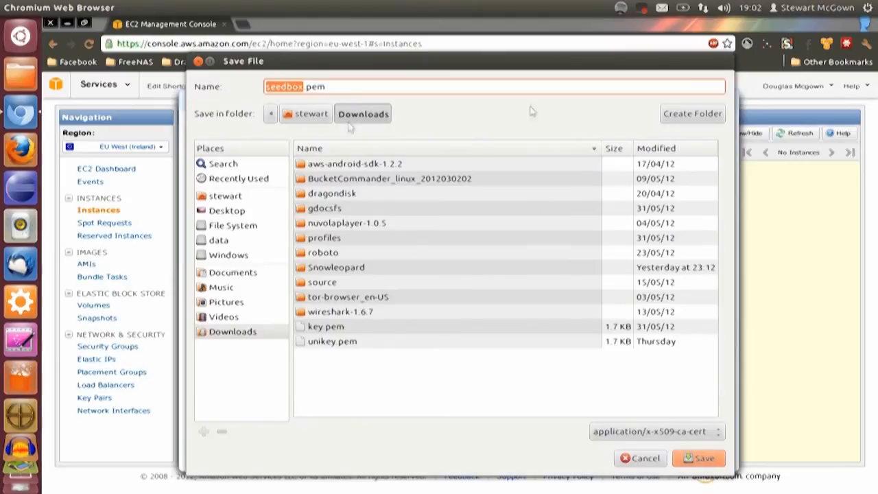
left_click(699, 458)
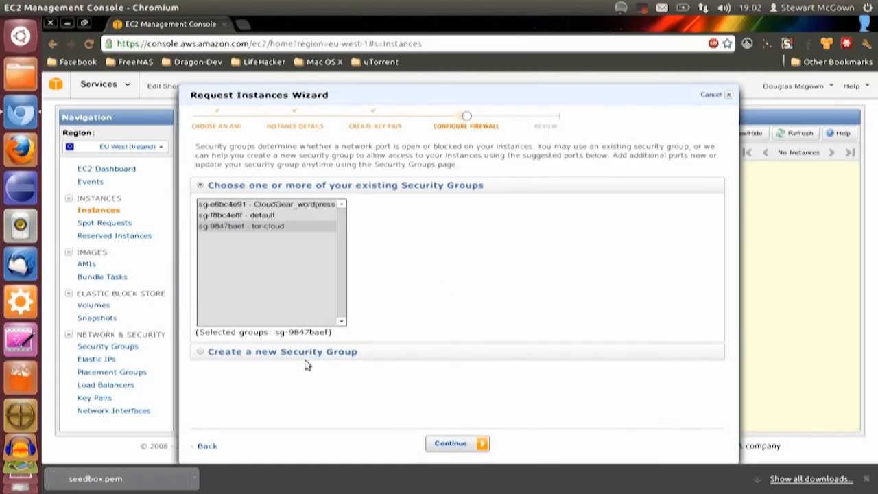
Set up a new security group named Seeding with the description "Bittorrent in the cloud!"
left_click(241, 353)
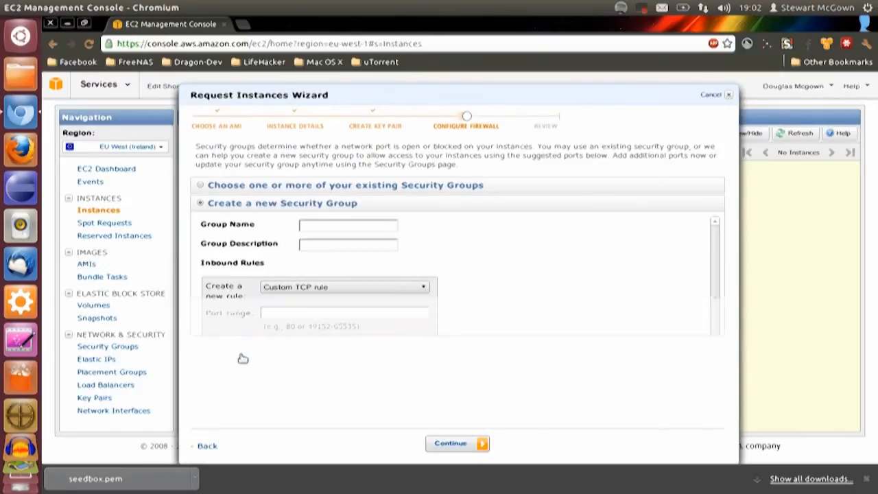
left_click(373, 227)
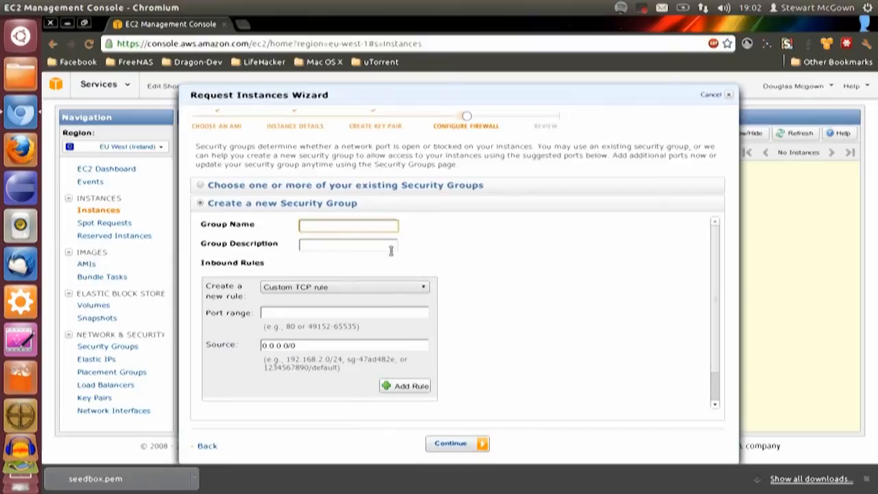
type("Seeding")
left_click(391, 251)
type("Bittorrent in")
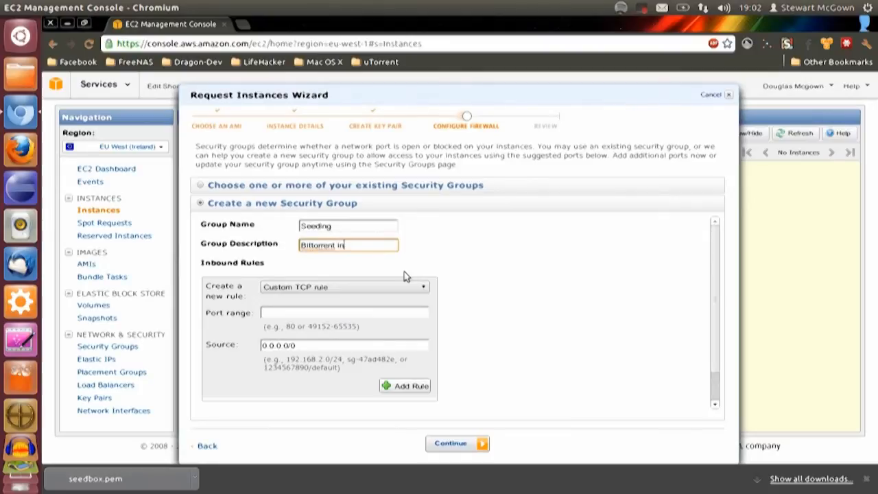
type(" the cloud!")
left_click(359, 315)
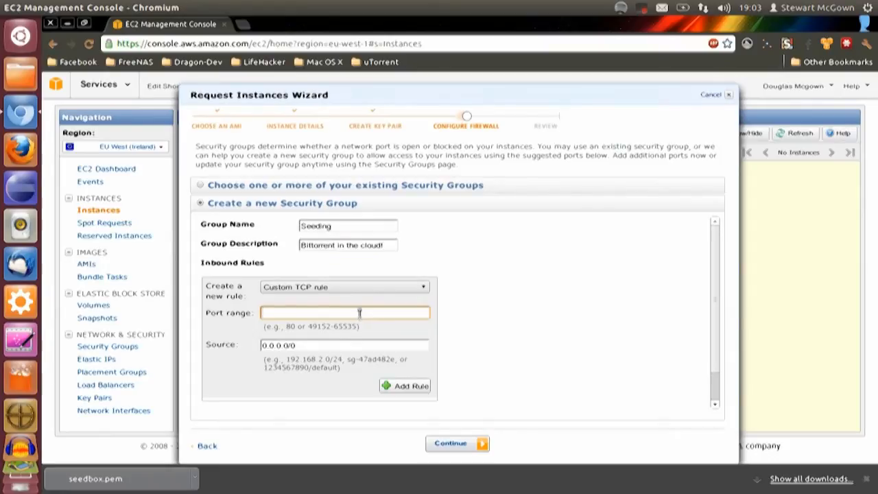
left_click(345, 288)
left_click(337, 309)
left_click(334, 312)
type("49152 - 49600")
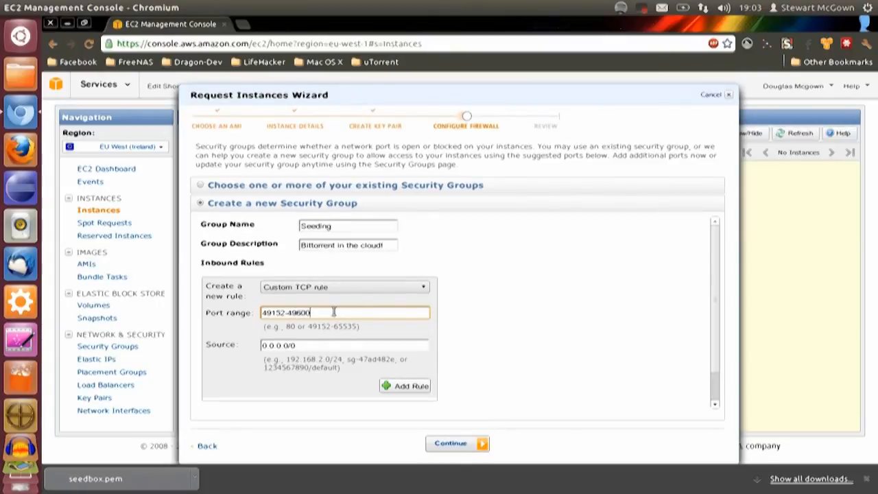
left_click(403, 389)
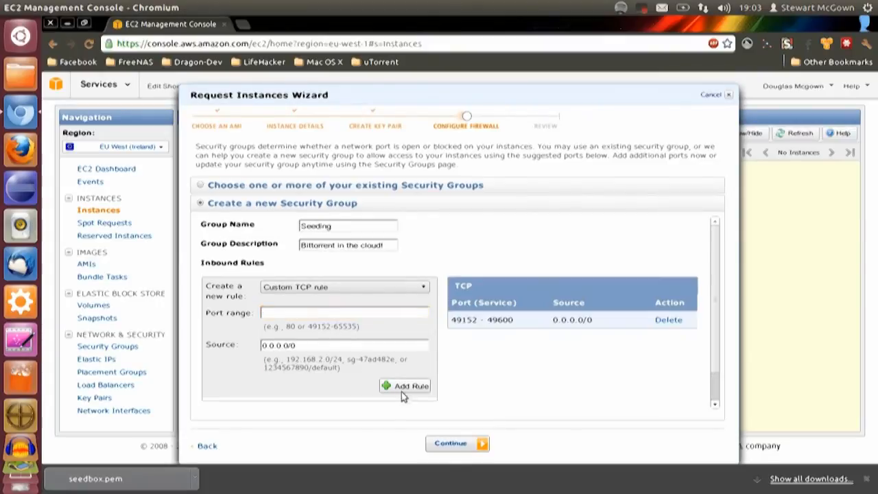
Add an SSH inbound rule to the Seeding security group
left_click(388, 288)
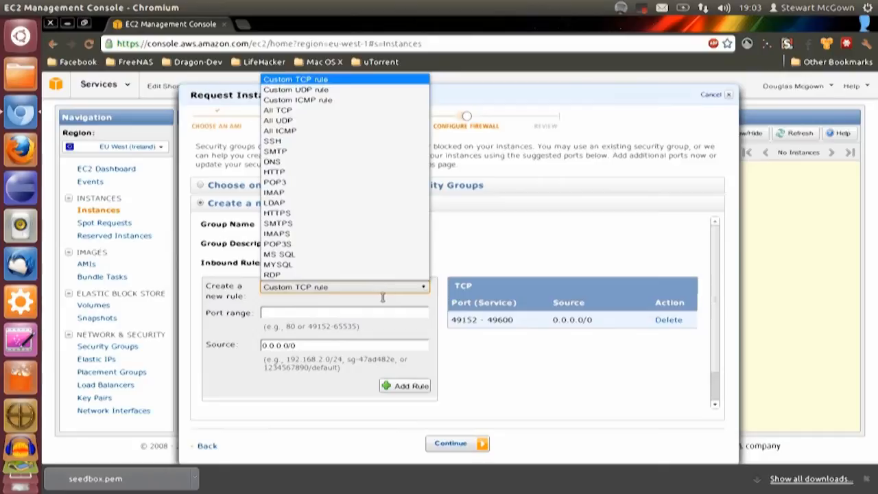
left_click(333, 142)
left_click(402, 353)
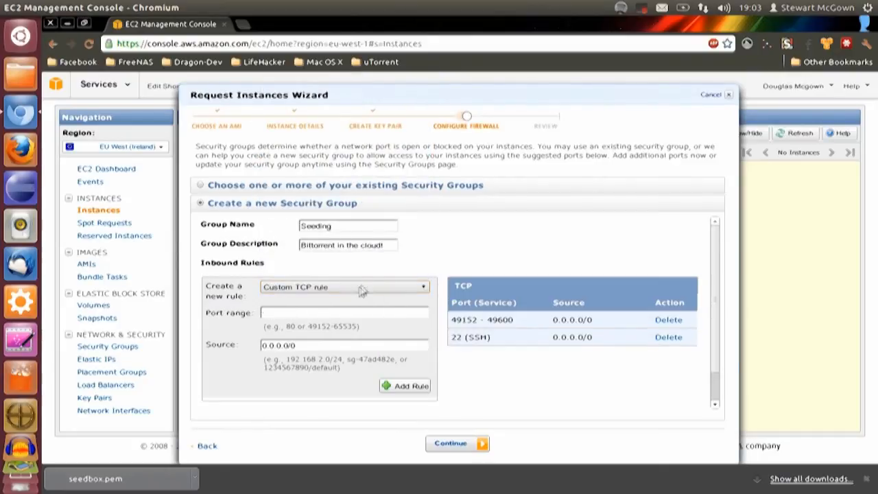
Add an HTTP inbound rule to the Seeding security group
left_click(365, 287)
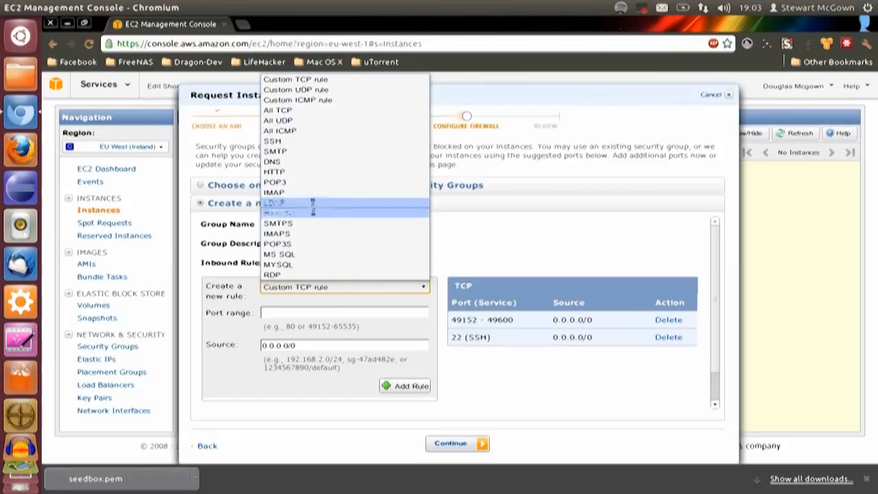
left_click(288, 172)
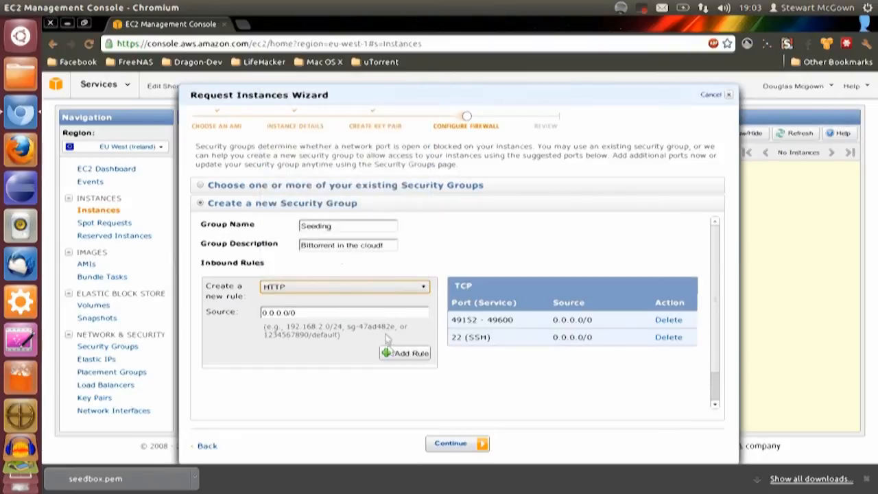
left_click(397, 353)
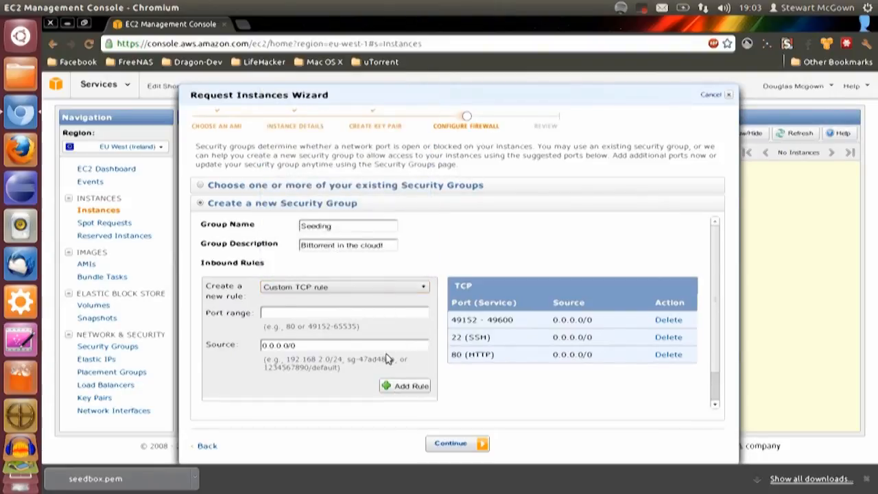
left_click(375, 290)
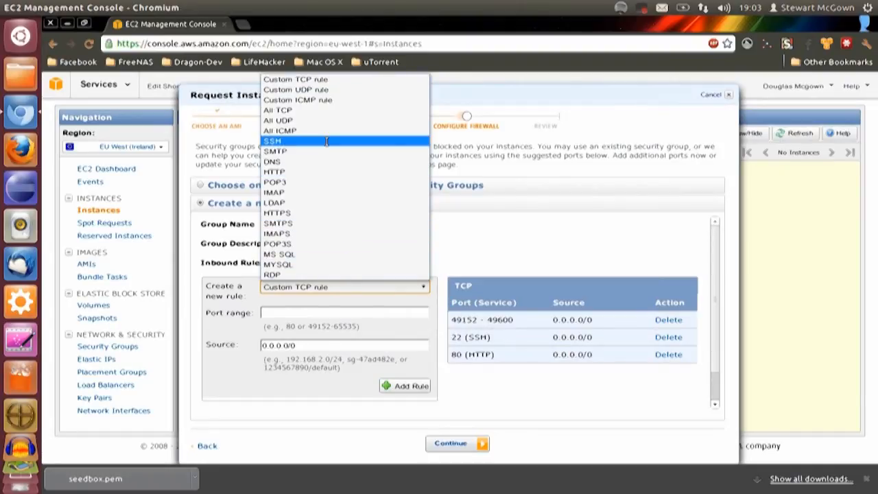
left_click(309, 326)
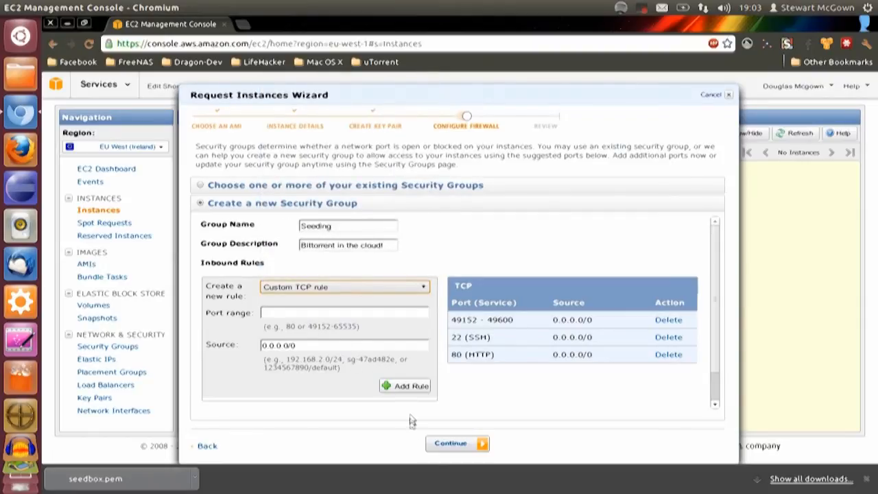
Accept the firewall settings, launch the instance and select Dev Seedbox in the instances list
left_click(442, 443)
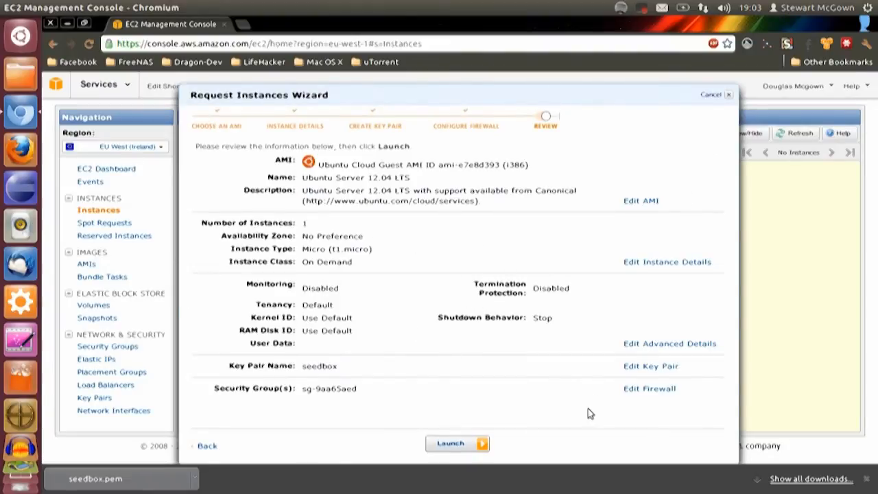
left_click(471, 447)
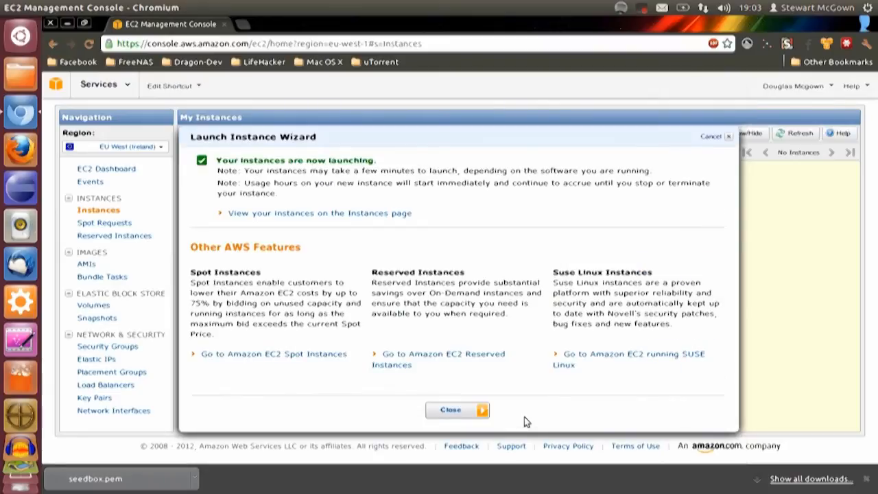
left_click(450, 412)
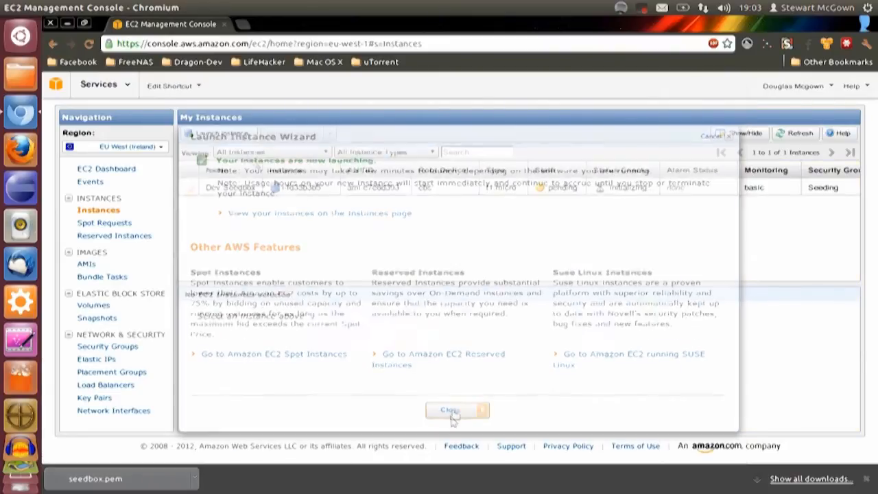
left_click(540, 190)
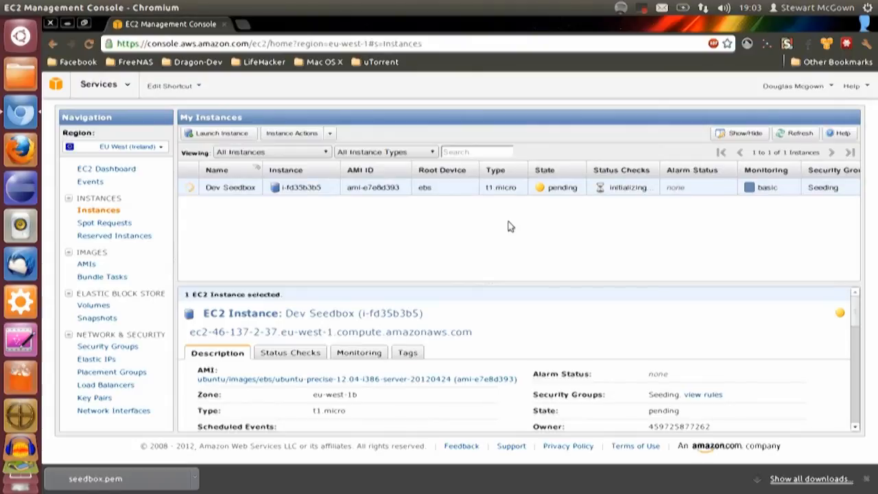
Open utorrent.com in a new browser tab and go to the Linux download page without saving the offered archive
left_click(243, 24)
type("utorrent")
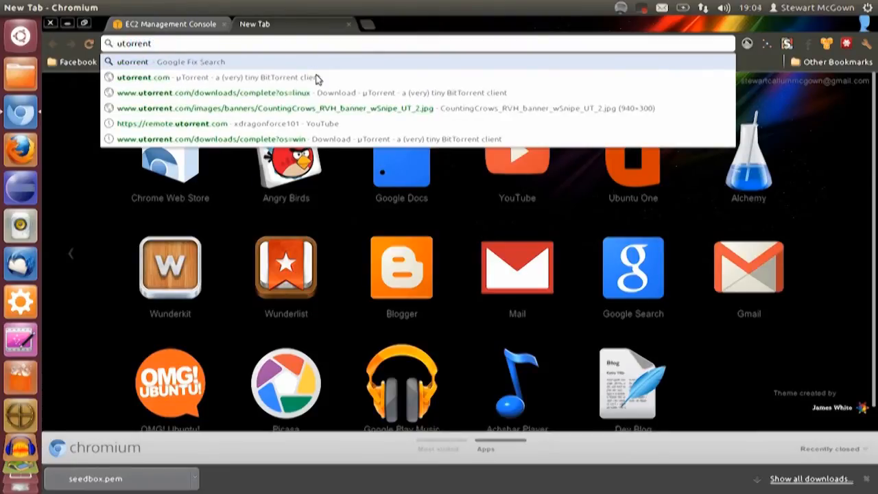
key("BackSpace")
type(".com")
key("Return")
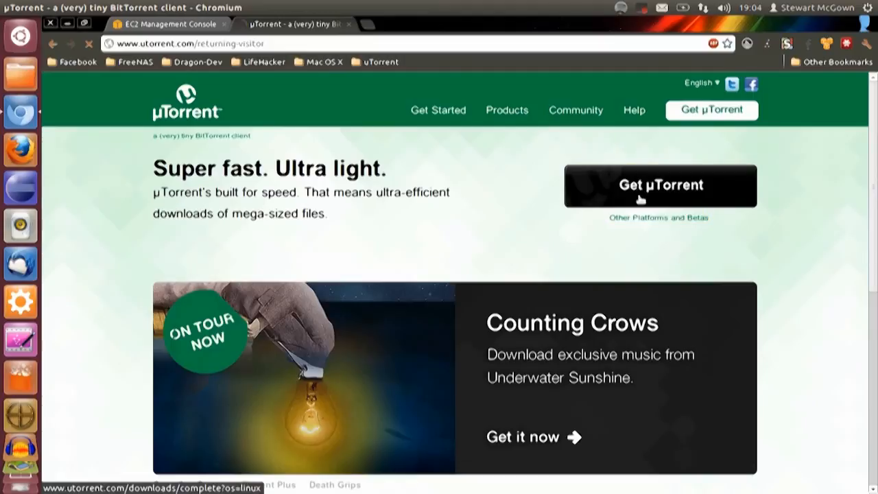
left_click(638, 199)
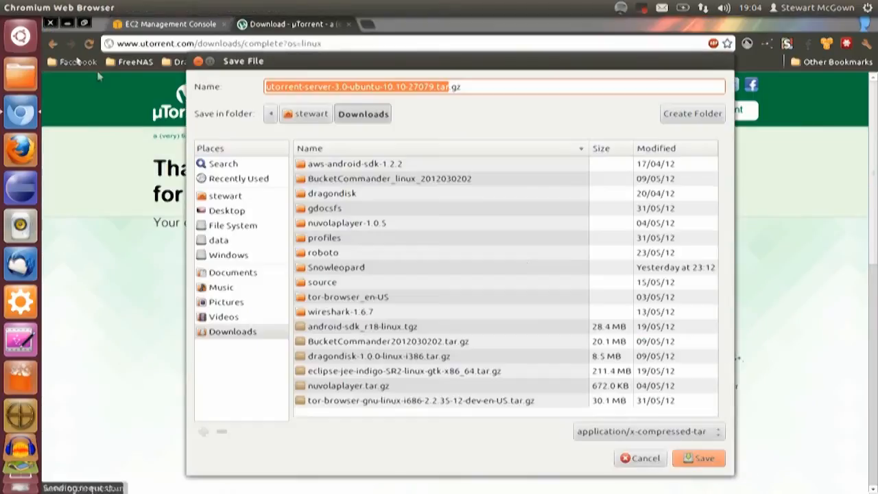
left_click(658, 460)
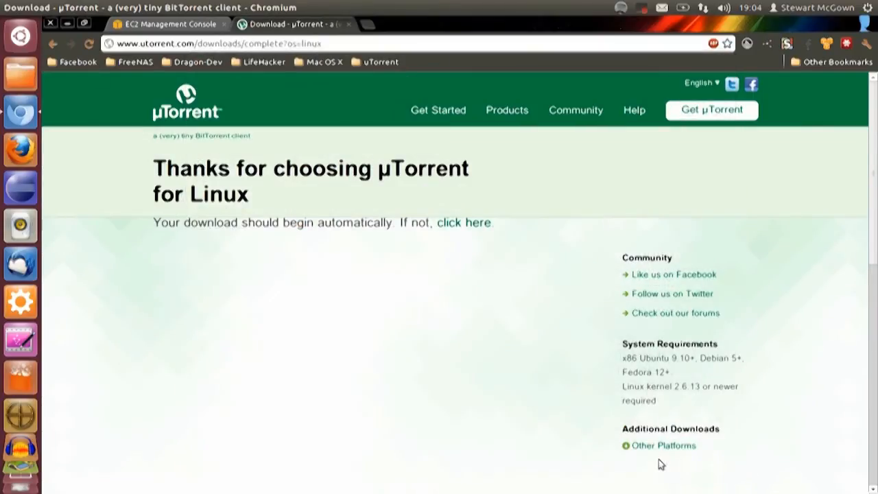
left_click_drag(302, 43, 393, 41)
key("BackSpace")
type("win")
key("BackSpace")
key("BackSpace")
key("BackSpace")
type("l")
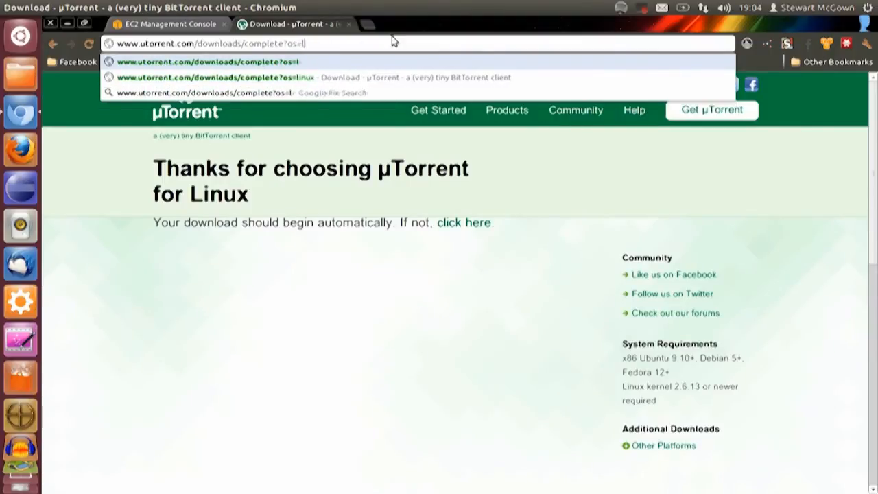
type("inux")
key("Return")
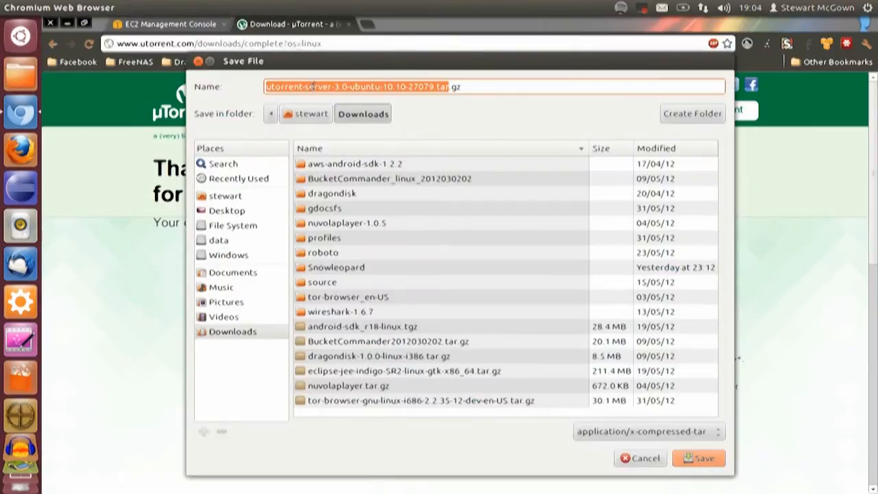
left_click(643, 460)
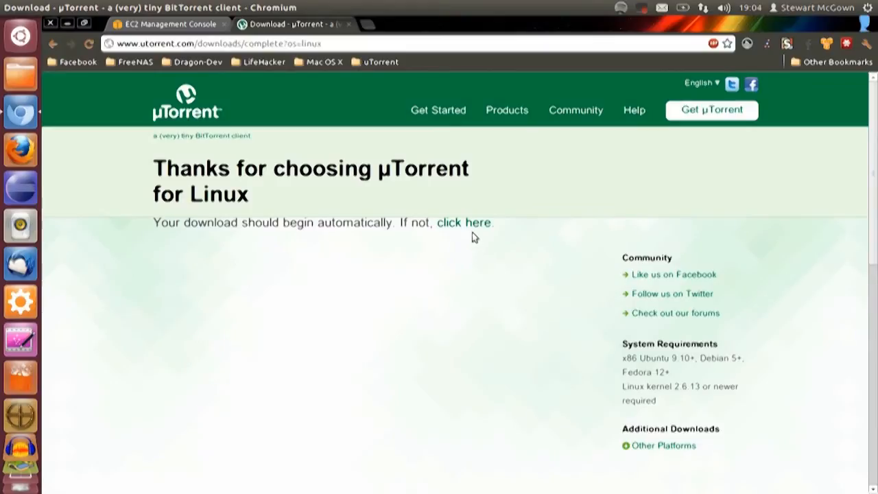
Copy the address of the manual download link for the µTorrent Linux server archive
left_click(443, 225)
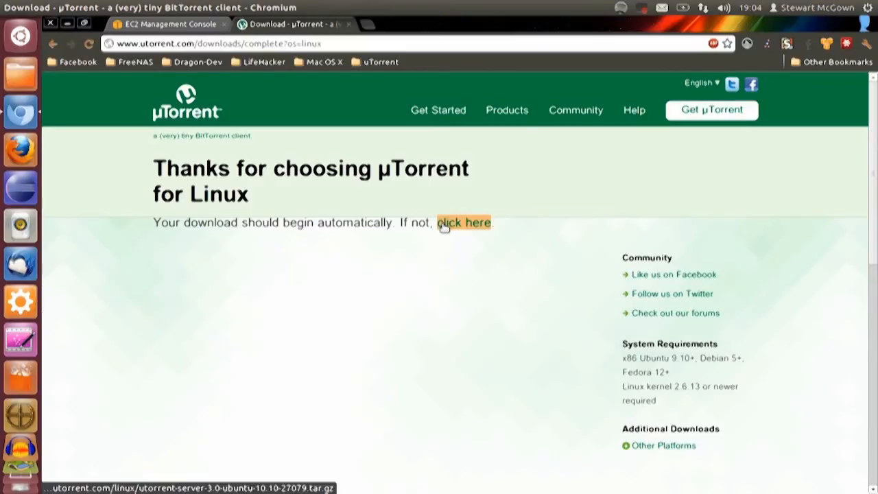
right_click(443, 225)
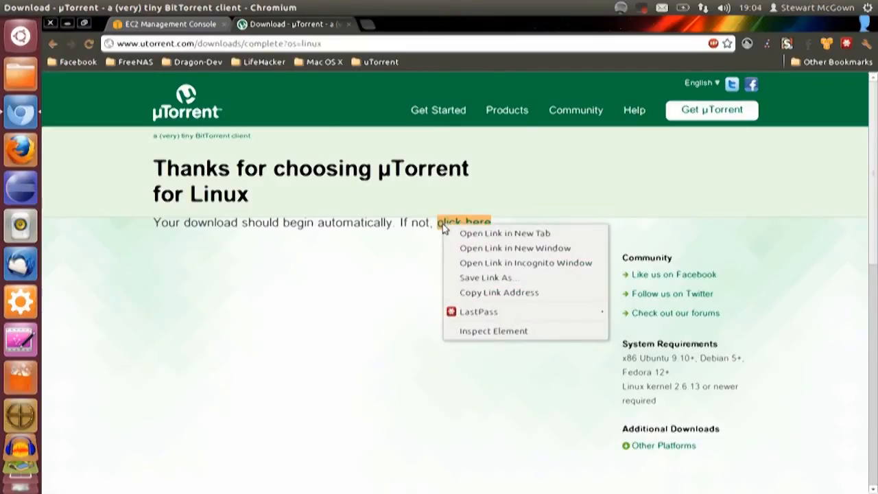
left_click(466, 293)
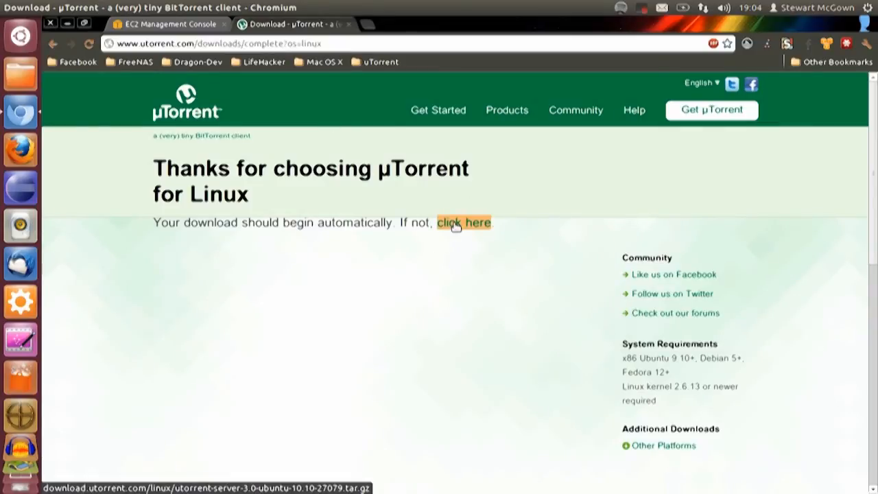
Return to the EC2 Management Console and open the connection options for the Dev Seedbox instance
left_click(199, 26)
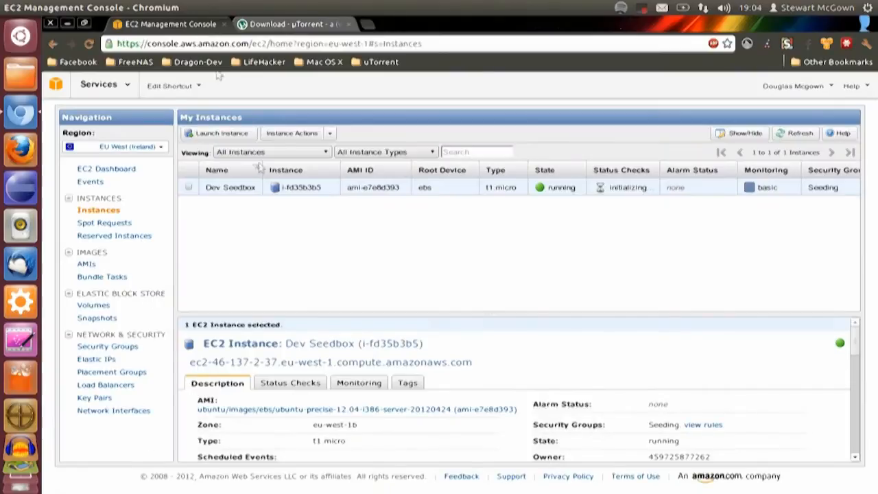
right_click(558, 192)
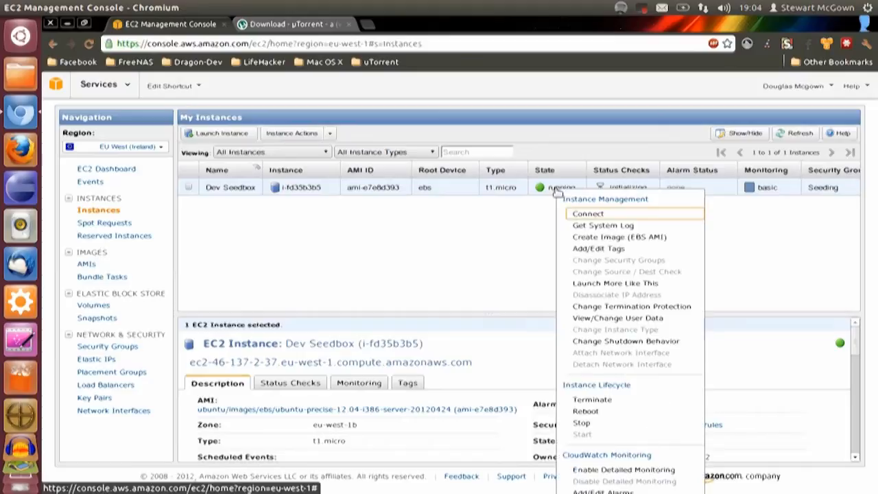
left_click(606, 218)
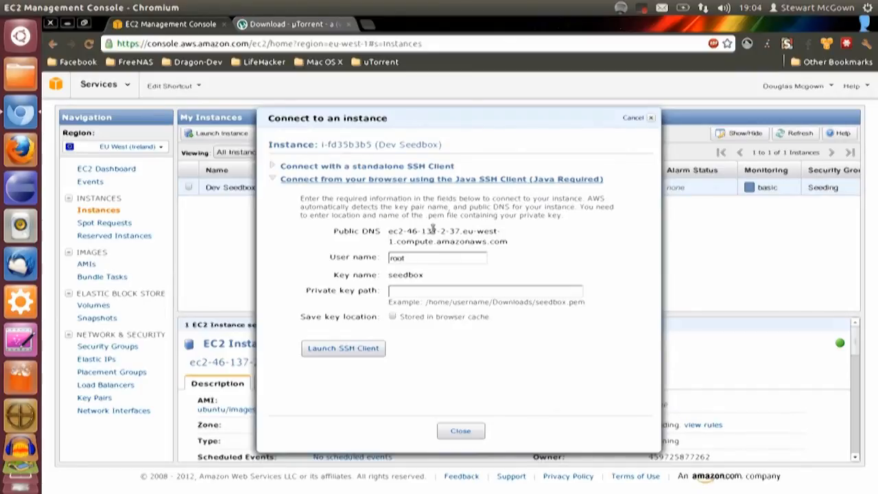
left_click(496, 291)
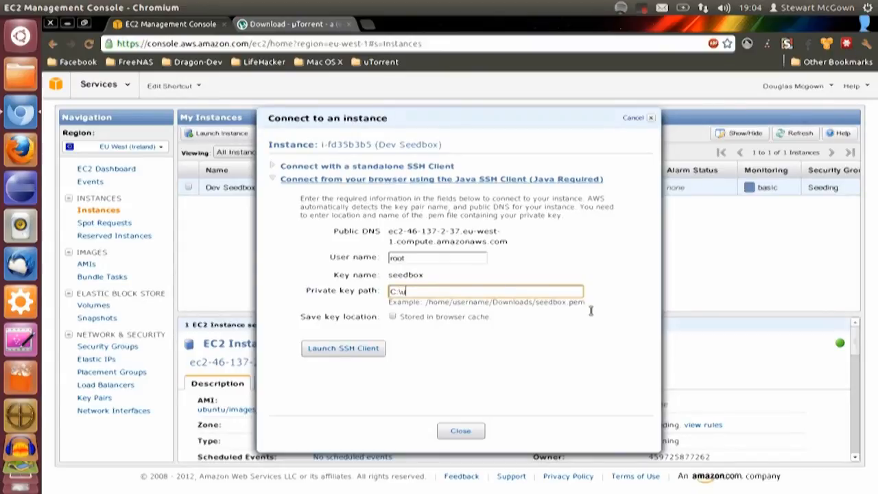
type("C:\\users\\example\\Downloads")
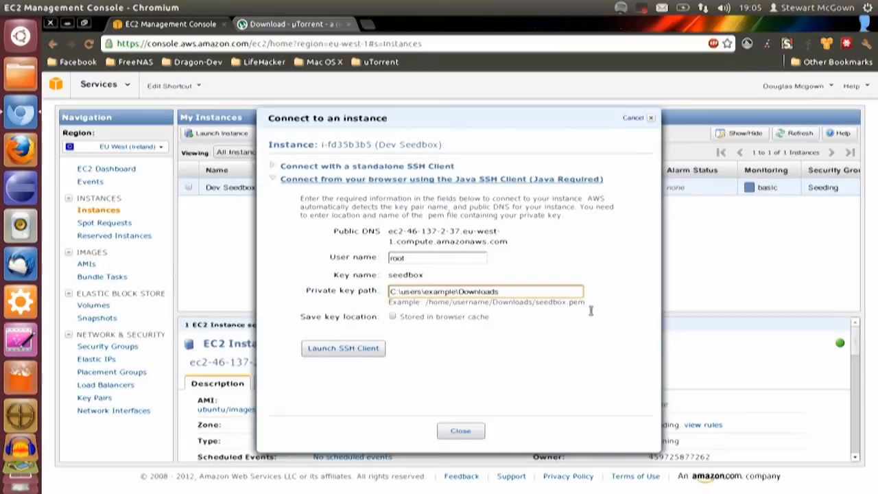
type("\\seedbox.pem")
left_click(535, 294)
triple_click(534, 291)
left_click(491, 278)
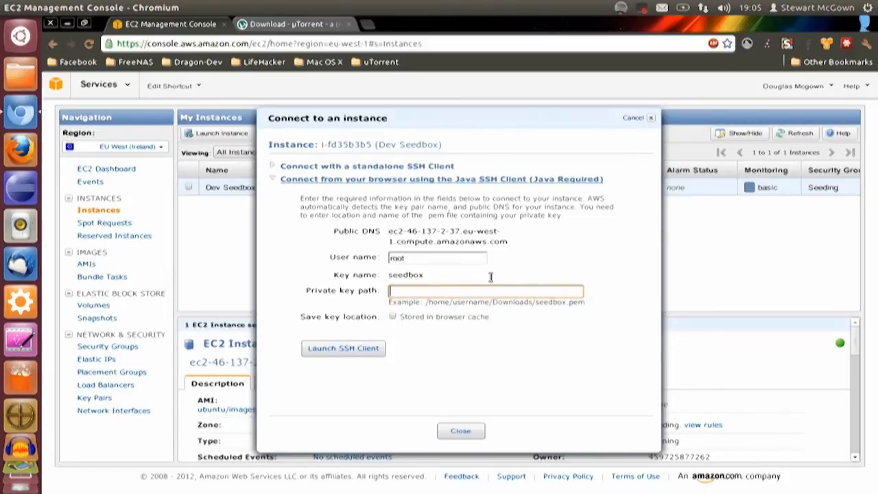
Copy the example SSH command from the standalone SSH client instructions and switch to a new Terminal window
left_click(383, 168)
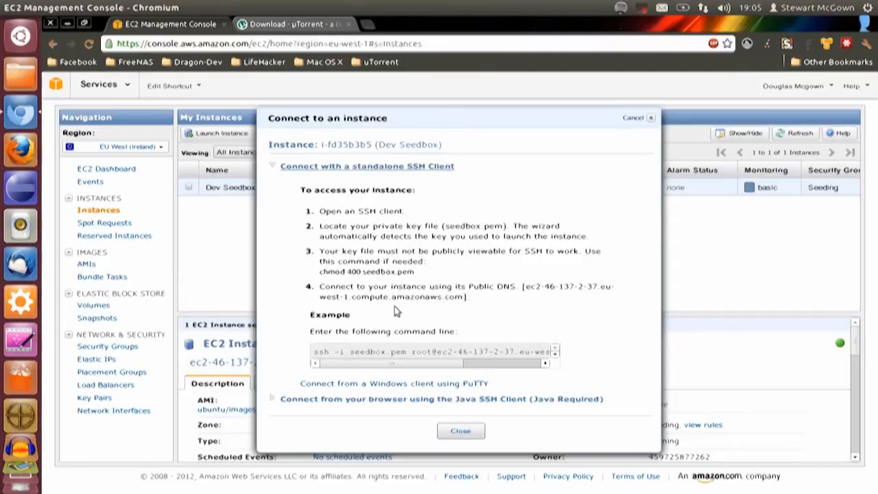
triple_click(385, 352)
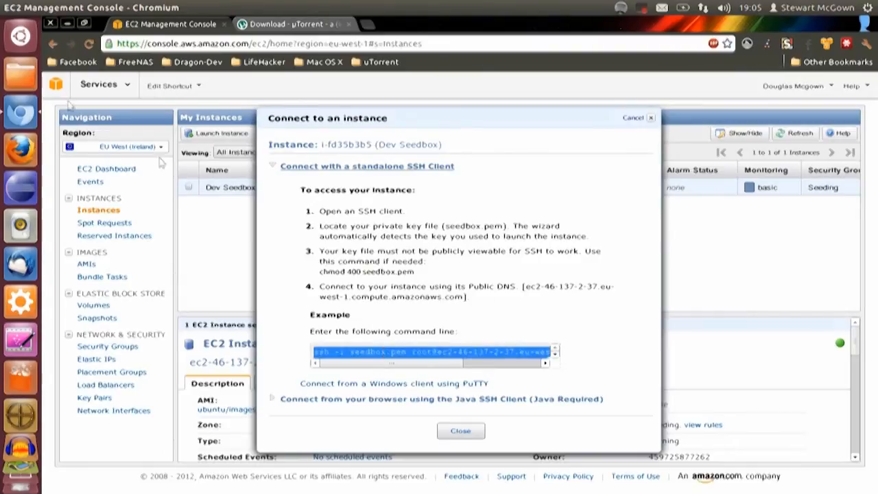
left_click(21, 35)
type("ter")
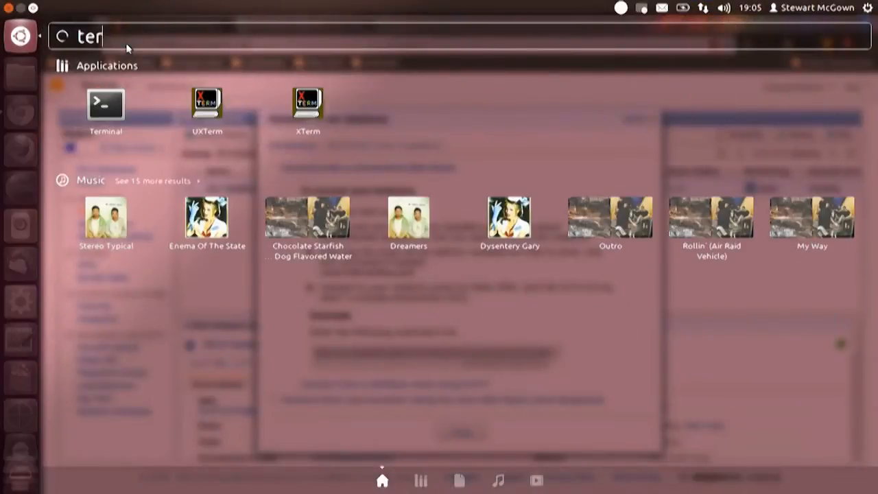
key("Return")
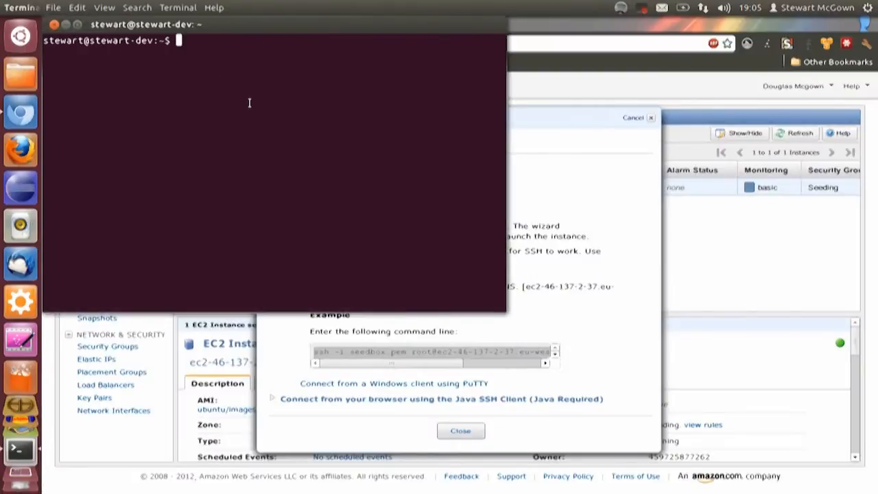
Change to the Downloads folder and try to connect to the instance as root with the copied SSH command, accepting the host key
type("cd Downloads")
key("Return")
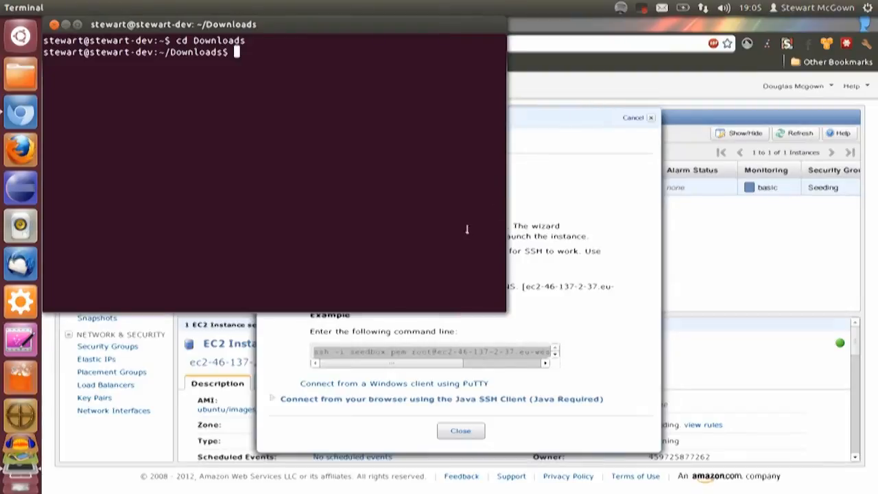
key("ctrl+shift+v")
key("Return")
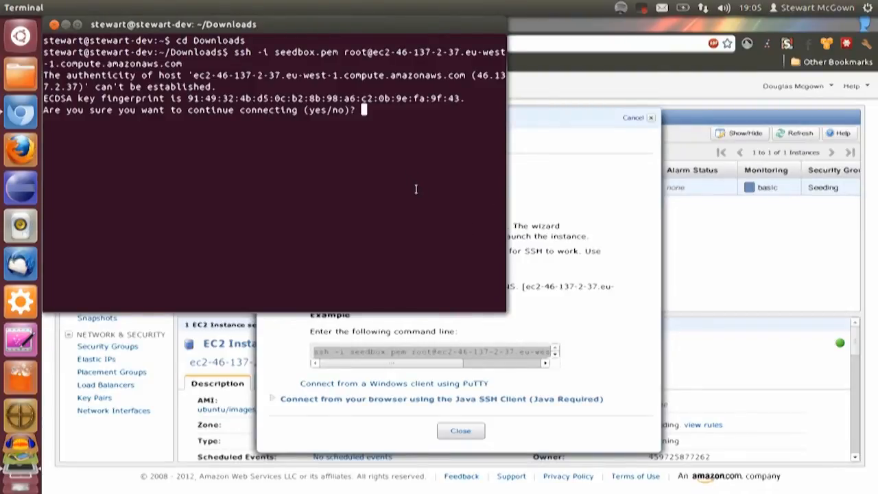
type("yes")
key("Return")
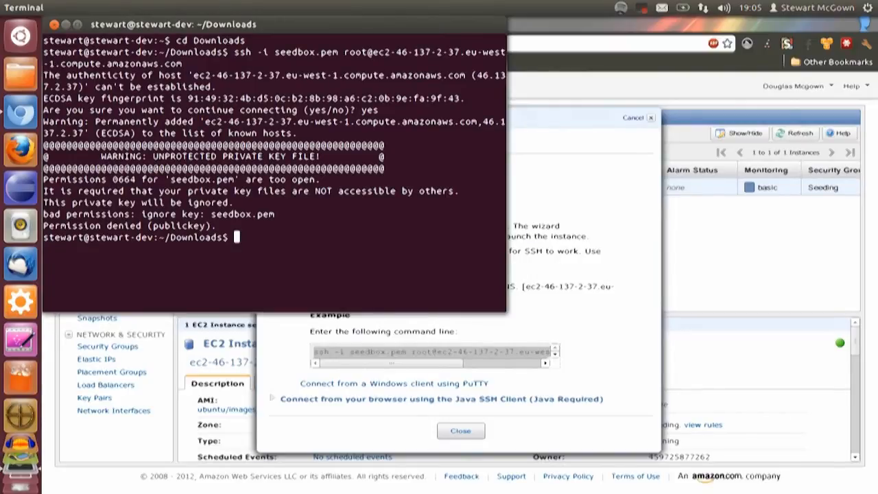
Restrict the permissions of seedbox.pem to 400 with chmod
type("chmod 4")
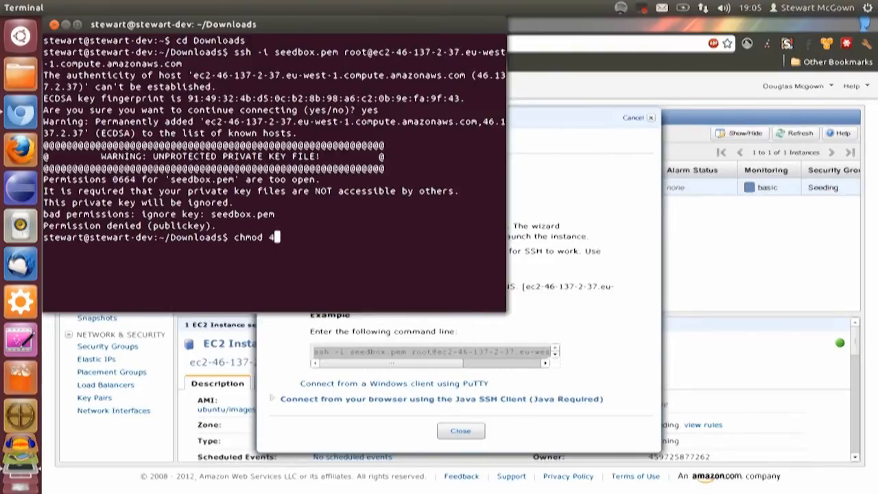
type("00 seedbox.pem")
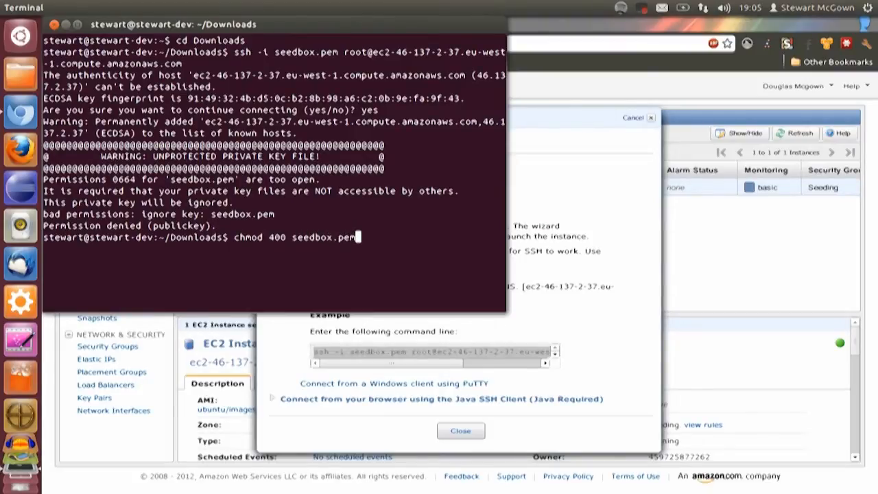
key("Return")
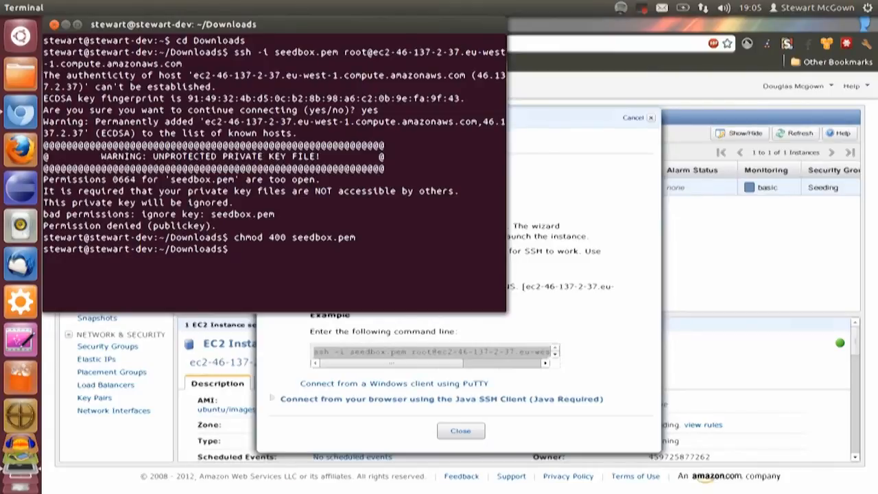
Retry the SSH connection to the instance as root with seedbox.pem, and interrupt the session
key("Up")
key("Up")
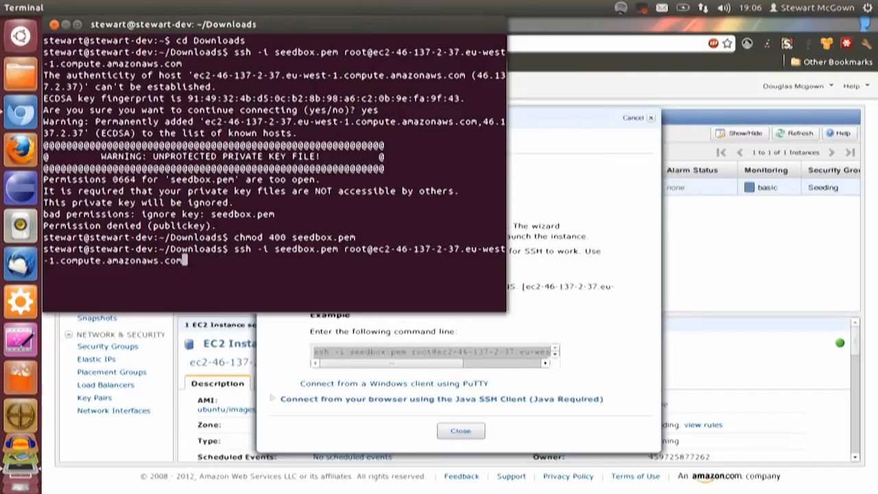
key("Return")
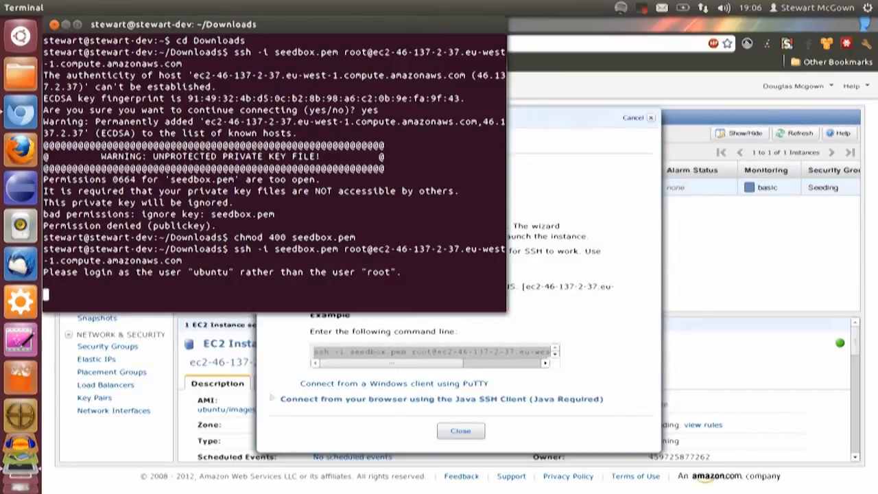
key("ctrl+c")
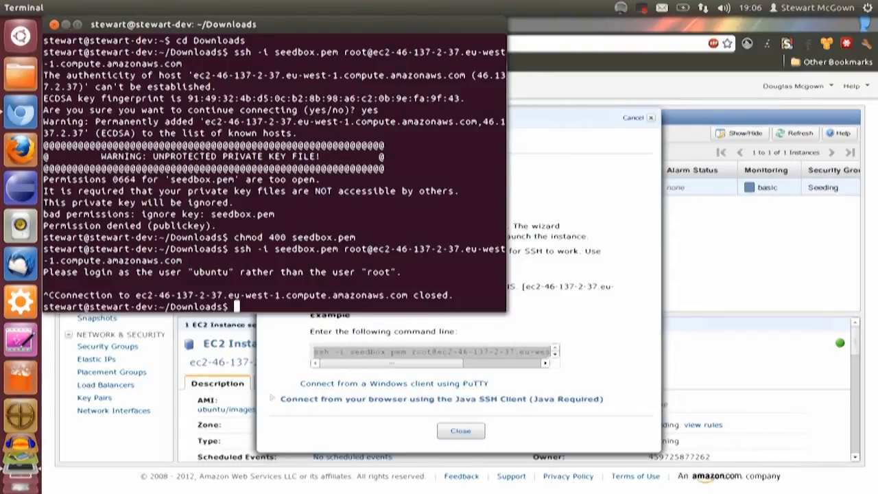
Connect to the instance over SSH with seedbox.pem, replacing the user root with ubuntu in the previous command
key("Up")
key("Left")
key("Left")
key("Left")
key("Left")
key("Left")
key("Left")
key("Left")
key("Left")
key("Left")
key("Left")
key("Left")
key("Left")
key("Left")
key("Left")
key("Left")
key("Left")
key("Left")
key("Left")
key("Left")
key("Left")
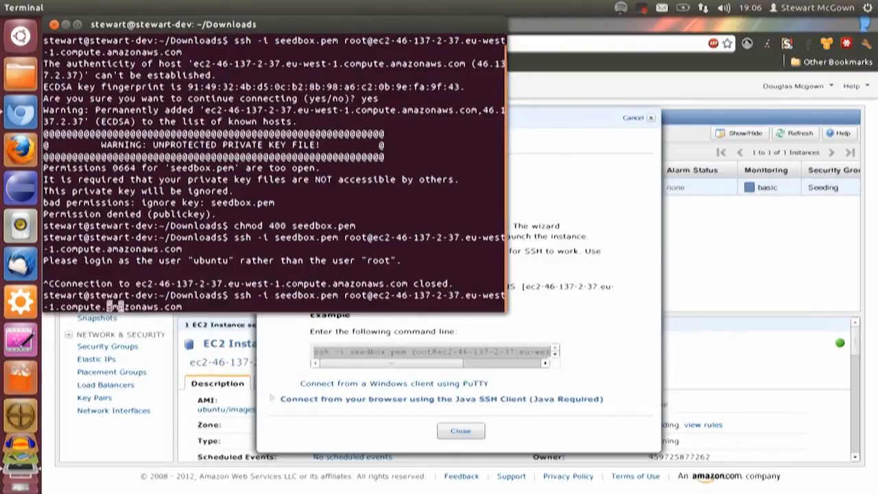
key("Left")
key("Left")
key("Left")
key("Left")
key("Left")
key("Left")
key("Left")
key("Left")
key("BackSpace")
key("BackSpace")
key("BackSpace")
key("BackSpace")
type("ubuntu")
key("Return")
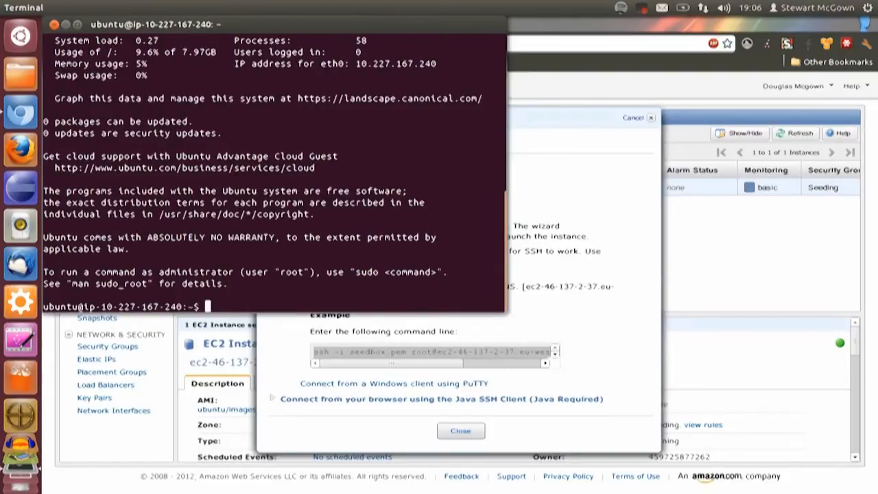
Close the connection instructions and run sudo apt-get update && sudo apt-get upgrade -y on the server, keeping the local grub configuration
left_click(460, 431)
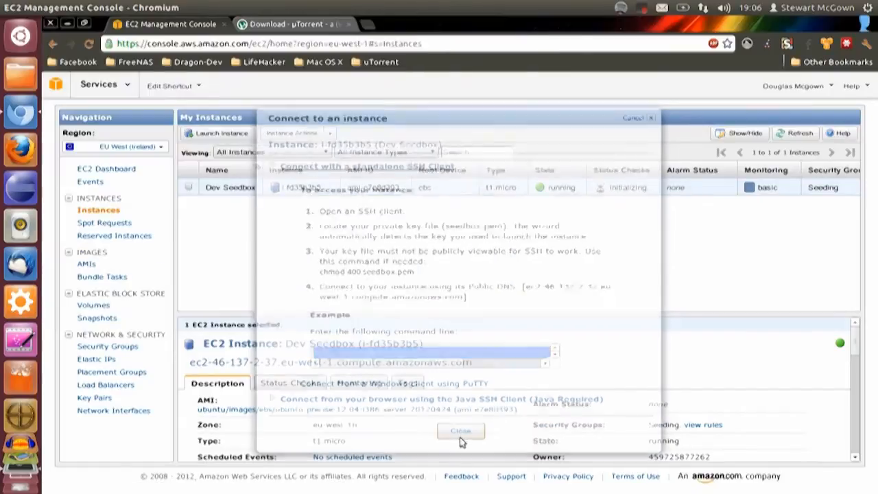
left_click(21, 476)
type("sudo apt-get ")
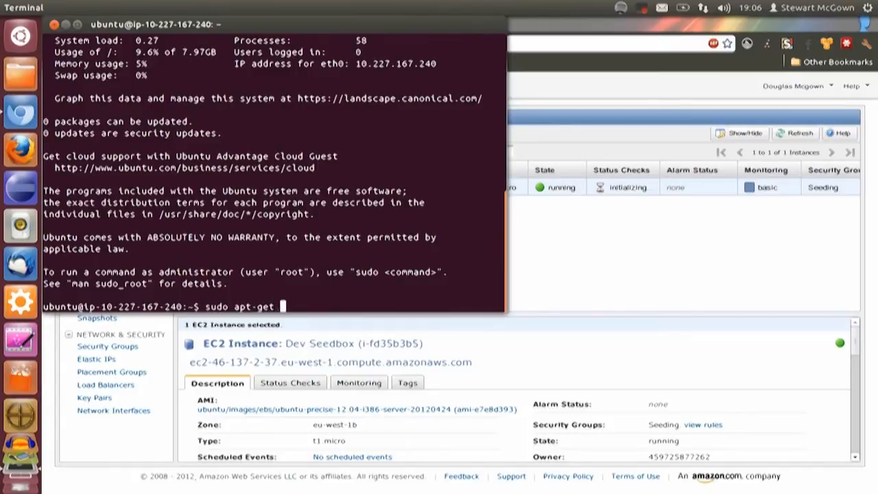
type("update && sud")
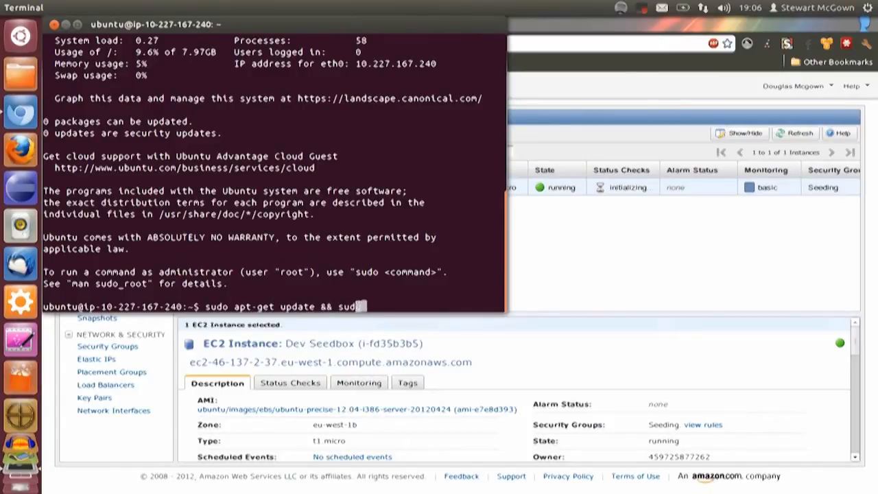
type("o apt-get upgra")
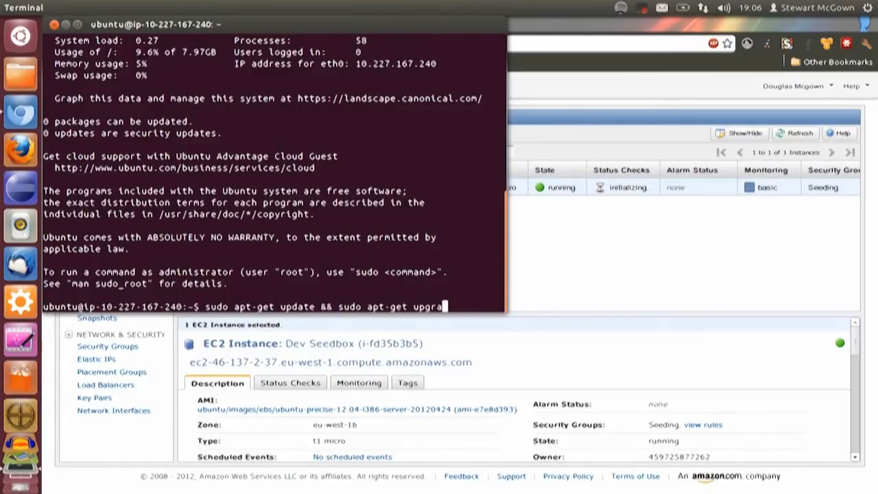
type("de -y")
key("Return")
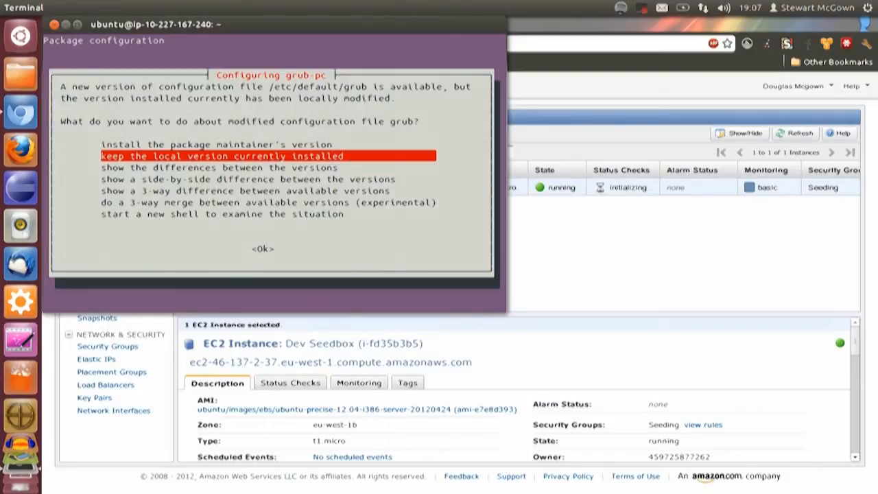
key("Return")
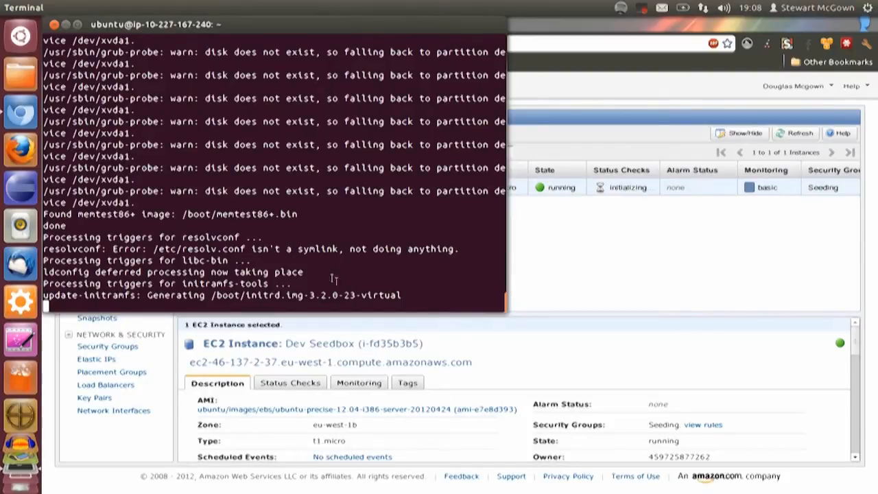
Switch to the µTorrent for Linux download page in the browser and copy the address of its manual download link
left_click(680, 279)
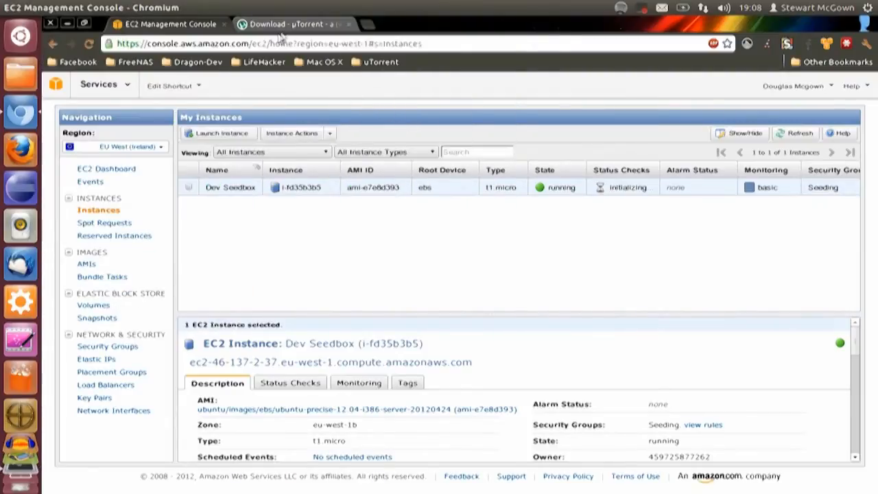
left_click(285, 28)
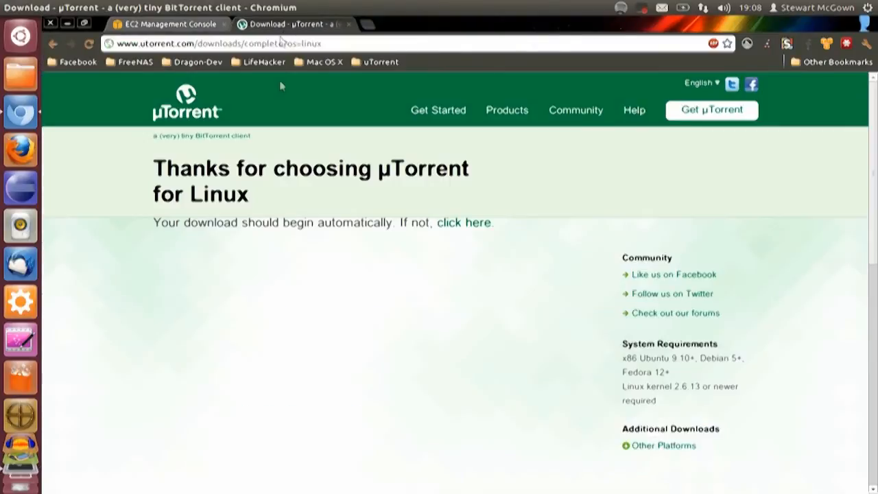
right_click(466, 222)
left_click(522, 291)
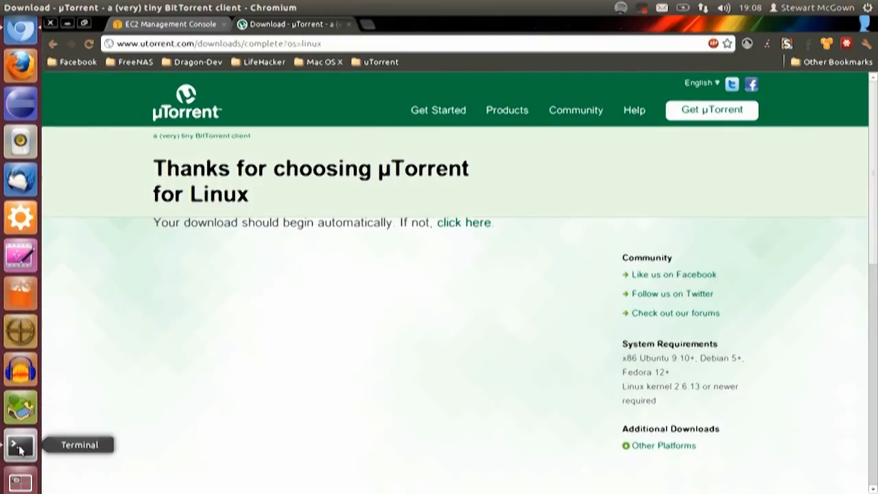
Switch to the Terminal and download the copied µTorrent server link with wget, saving it as ut.tar.gz
left_click(19, 447)
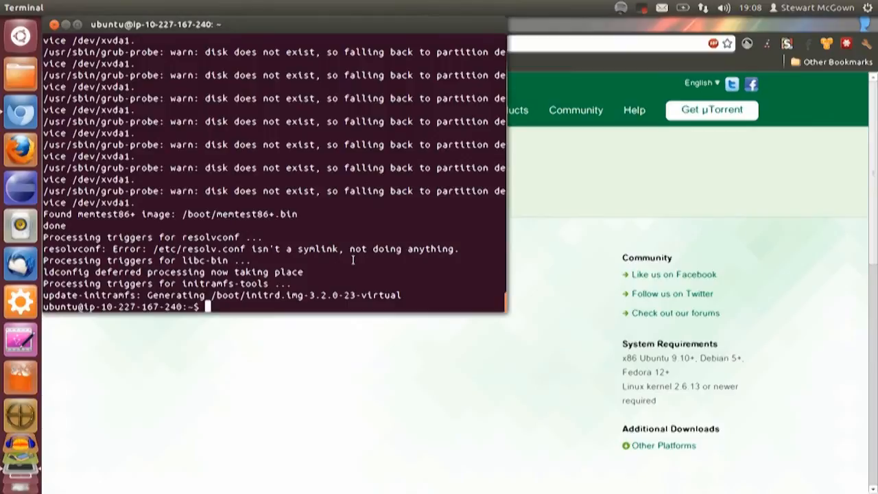
type("wget -O ut.tar.gz")
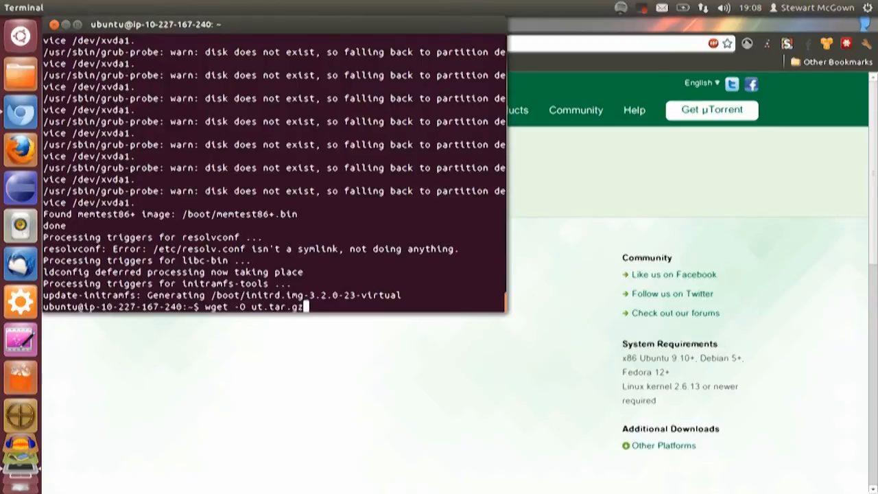
type(" http://")
key("ctrl+shift+v")
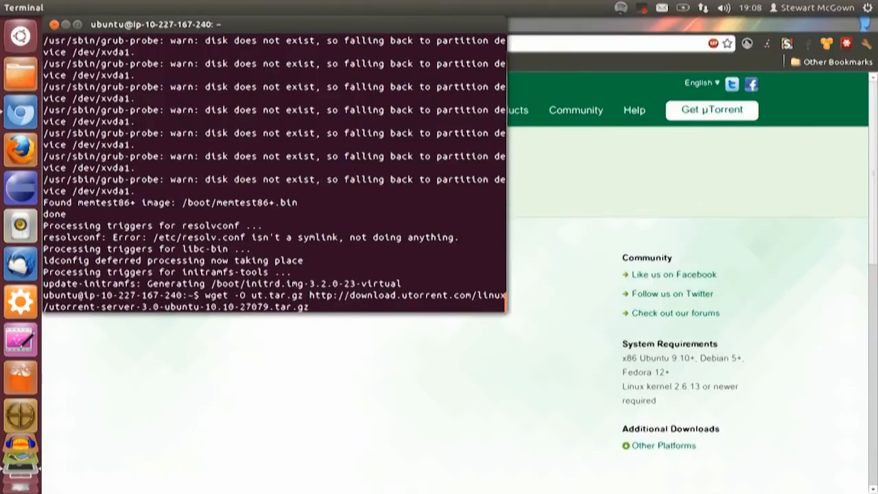
key("Return")
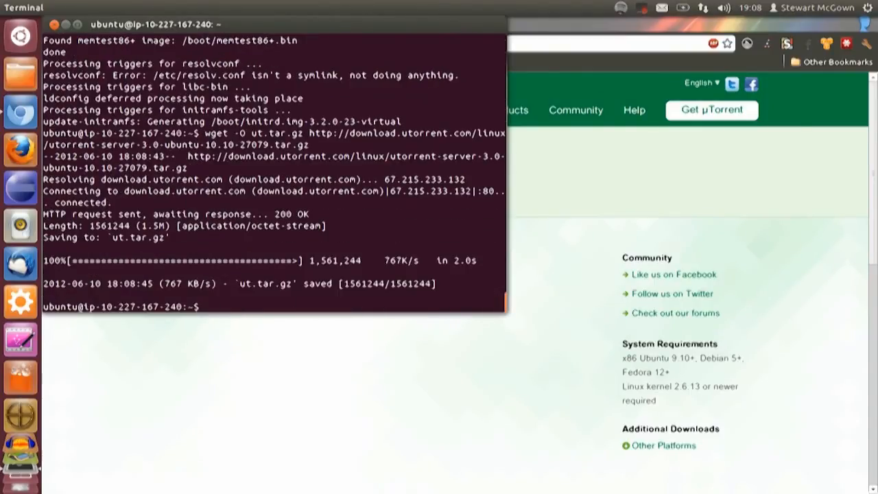
Extract the ut.tar.gz archive with tar xvf in the home folder
type("tar xvf ut.tar.gz")
key("Return")
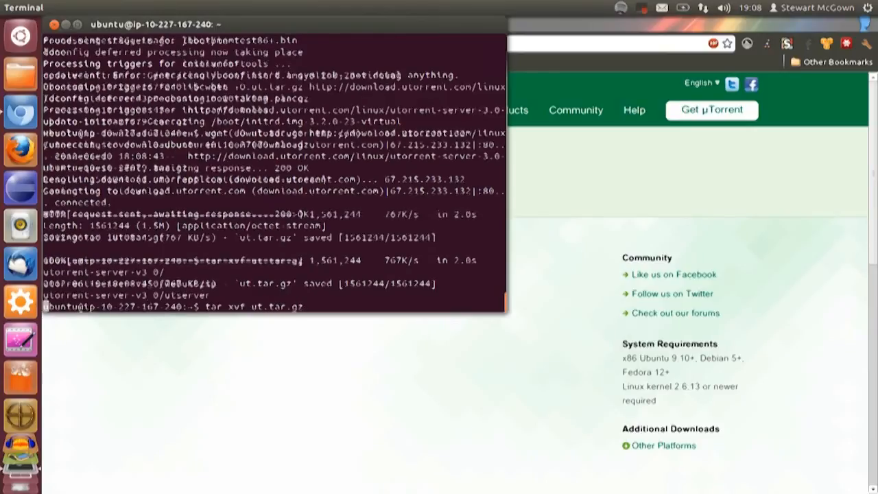
Rename the extracted utorrent-server-v3_0 folder to ut and list the home folder's contents
type("mv utt")
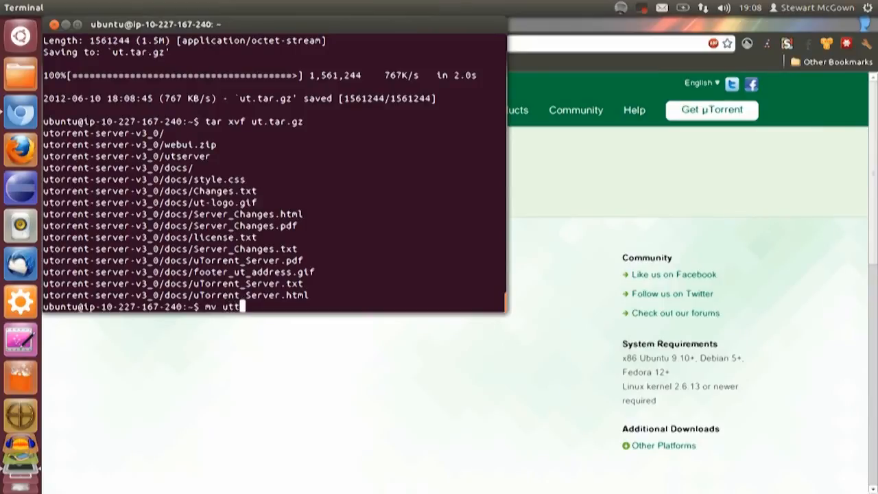
key("BackSpace")
type("orrent-serv")
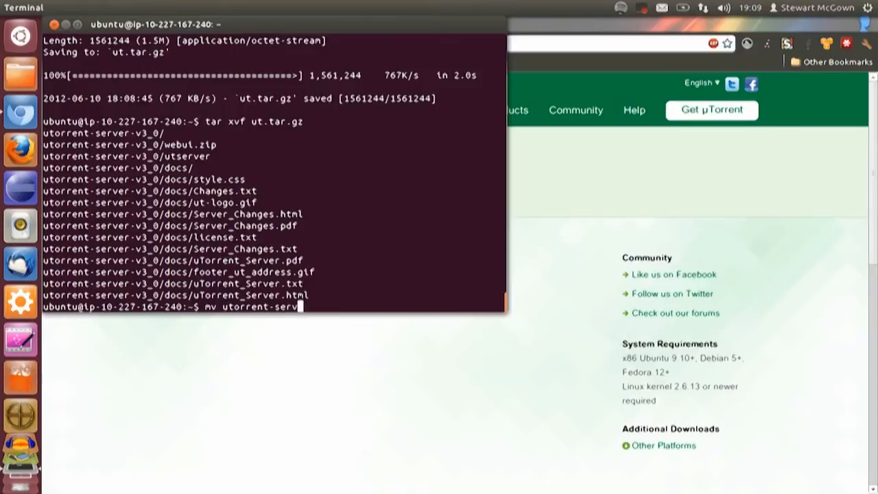
type("er-v3_0")
key("Return")
key("Up")
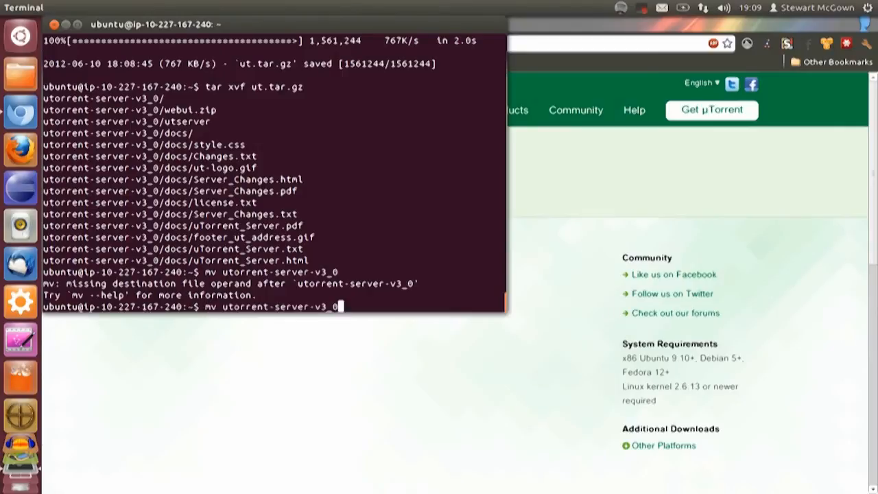
type("ut")
key("Return")
type("ls")
key("Return")
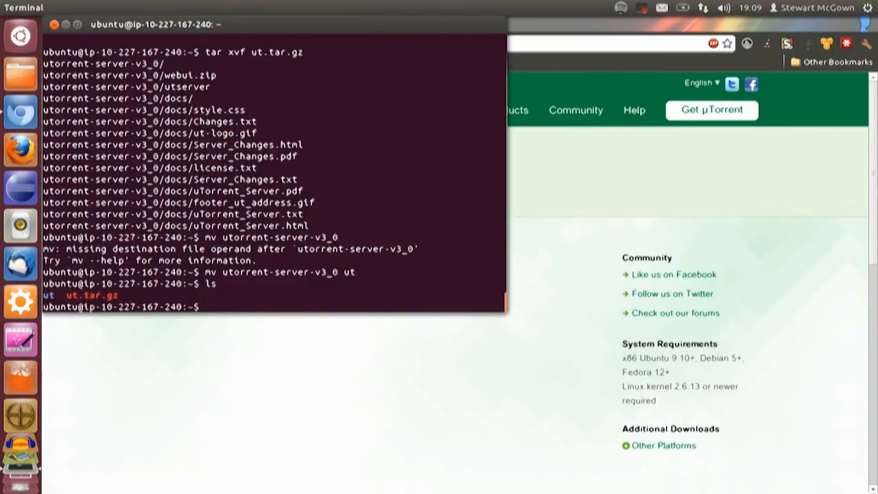
Change into the ut folder and make utserver executable for all users with chmod a+x
type("cd ut")
key("Return")
type("chmo")
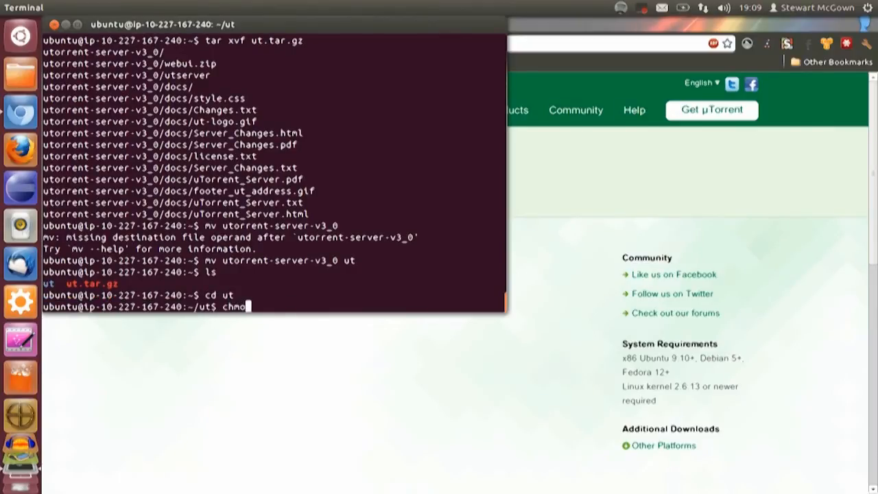
type("d a+x utserver")
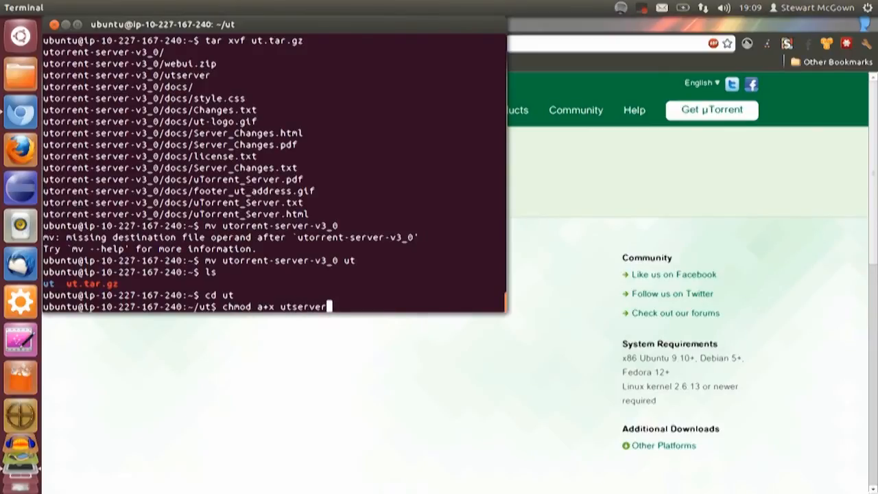
key("Return")
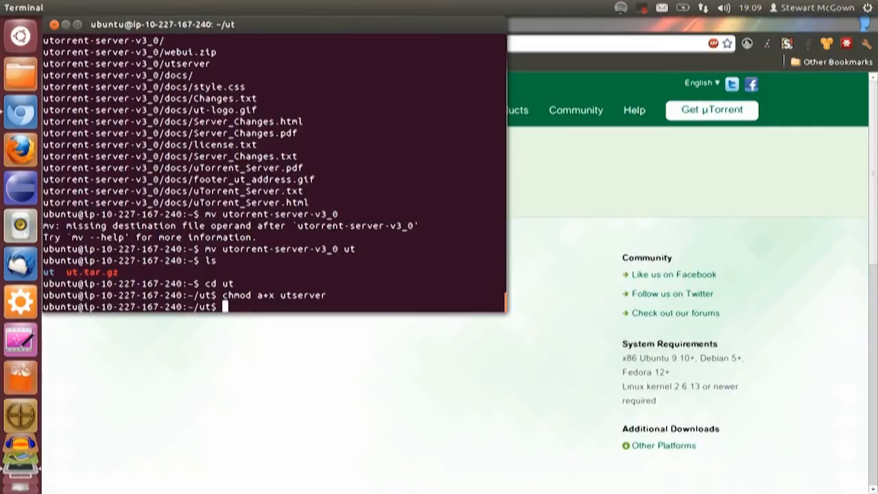
Try to start the µTorrent server by running ./utserver
type("./utserver")
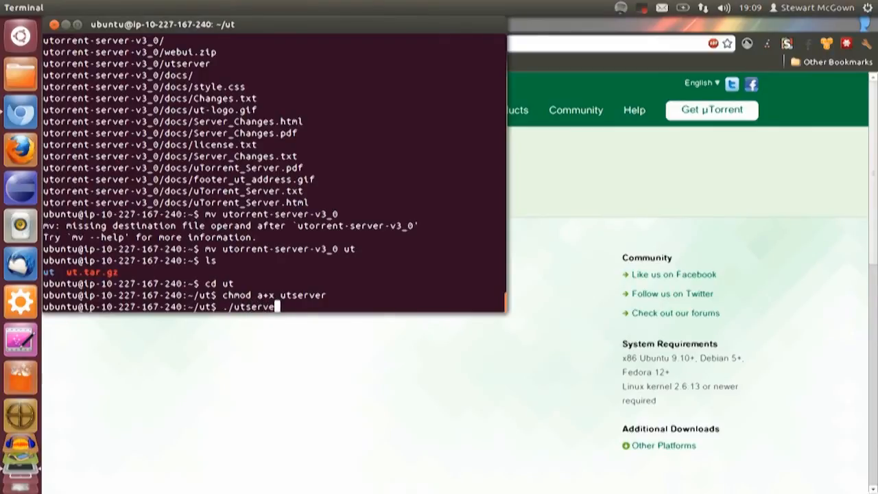
key("Return")
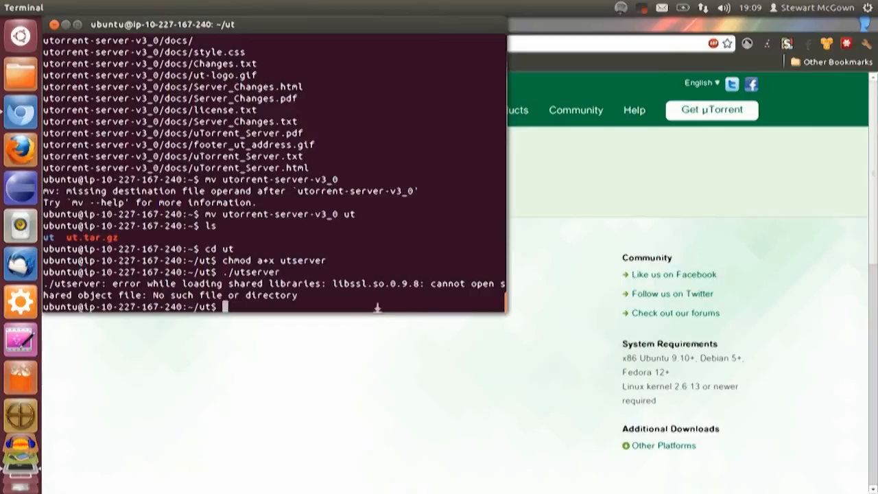
Search the web in a new browser tab for the complete utserver shared library error message from the Terminal
left_click(362, 371)
key("ctrl+t")
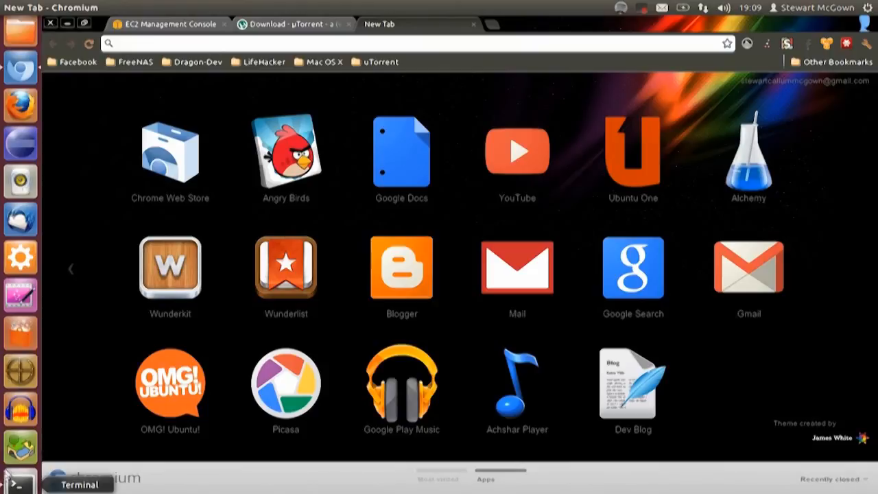
left_click(7, 483)
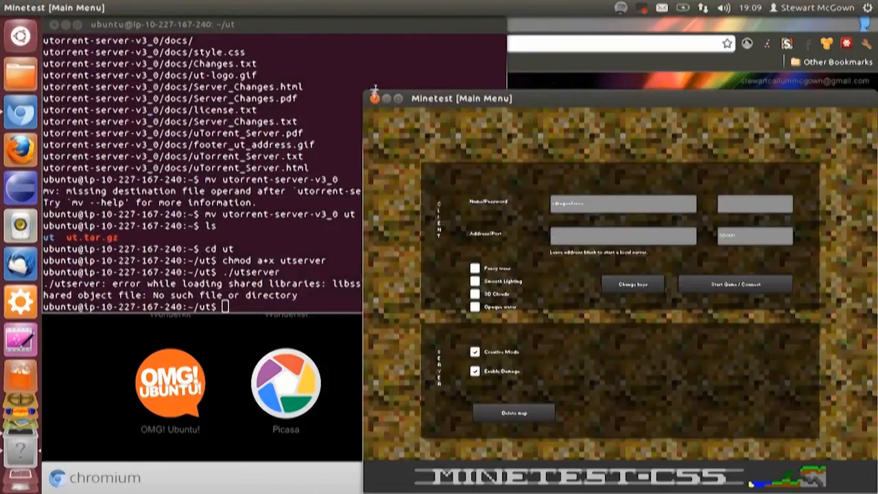
left_click(374, 100)
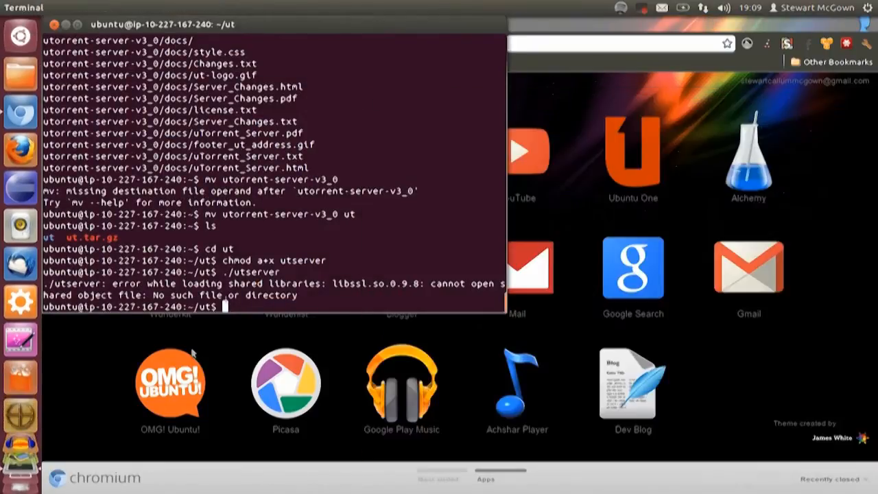
left_click_drag(298, 295, 42, 283)
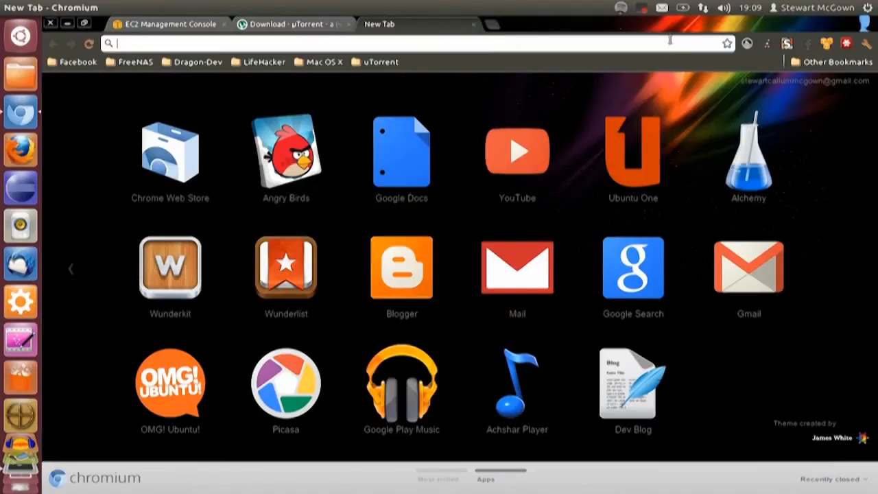
left_click(665, 43)
middle_click(665, 42)
key("Return")
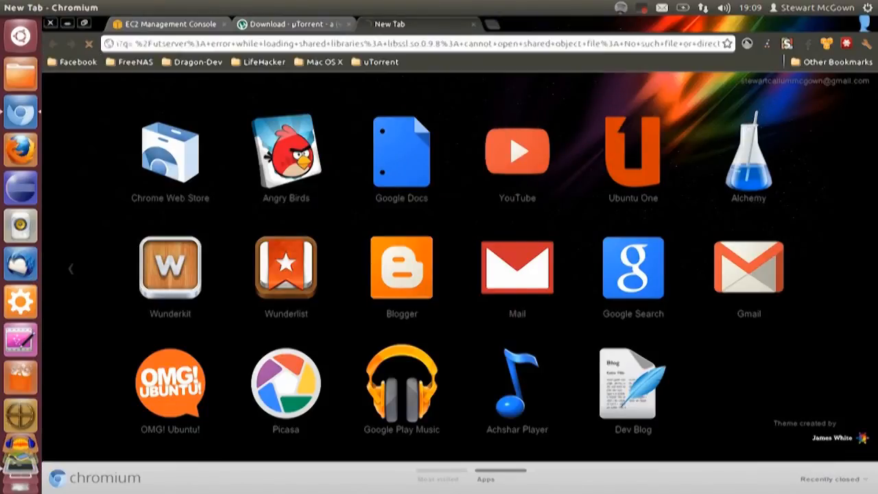
Open the HowOpenSource article about the libssl.so.0.9.8 error and select the path after the domain in its address
left_click(326, 201)
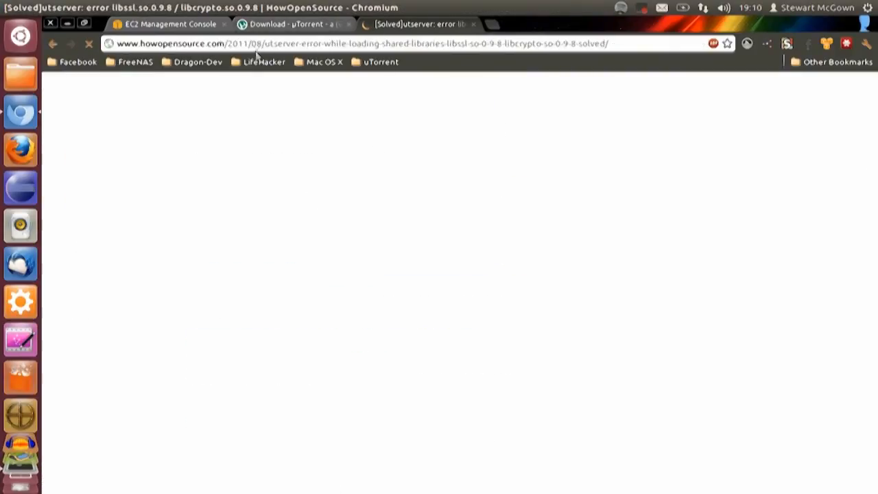
left_click_drag(228, 43, 609, 43)
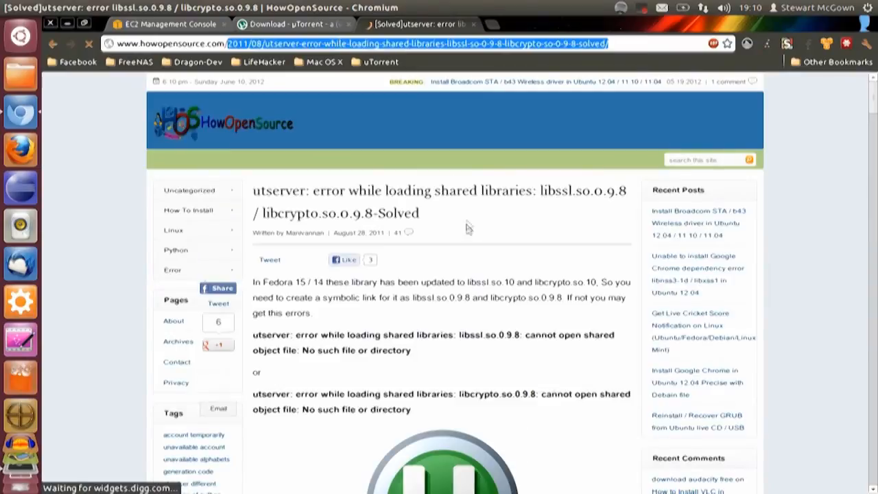
Copy the article's Ubuntu 11.10 fix and run it in the Terminal: sudo apt-get install libssl0.9.8:i386
left_click(454, 206)
scroll(460, 205, "down", 4)
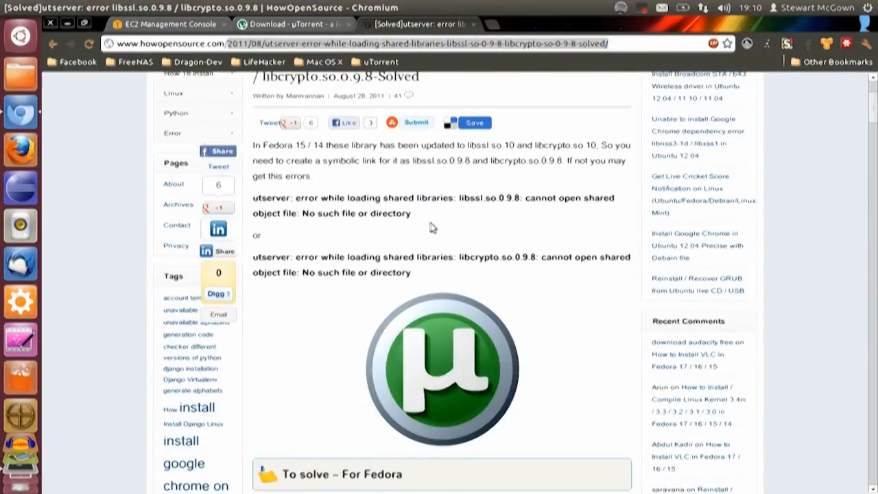
scroll(412, 225, "down", 8)
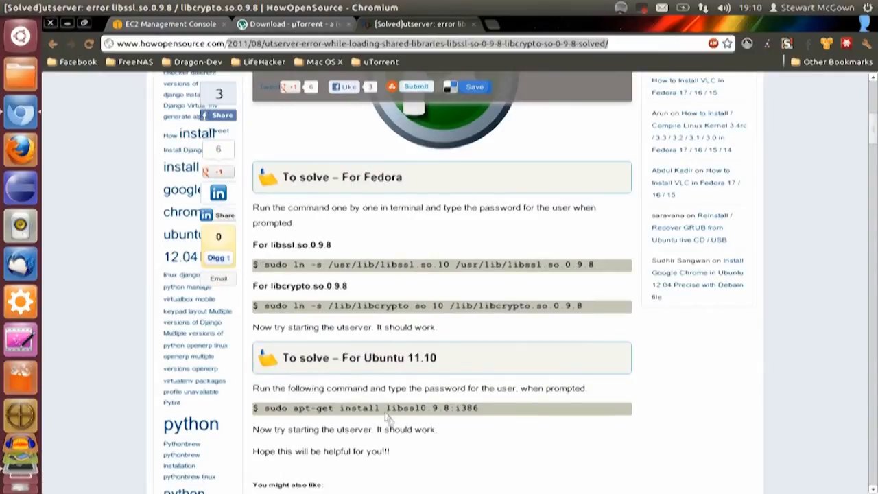
double_click(271, 409)
left_click_drag(350, 406, 521, 410)
key("ctrl+c")
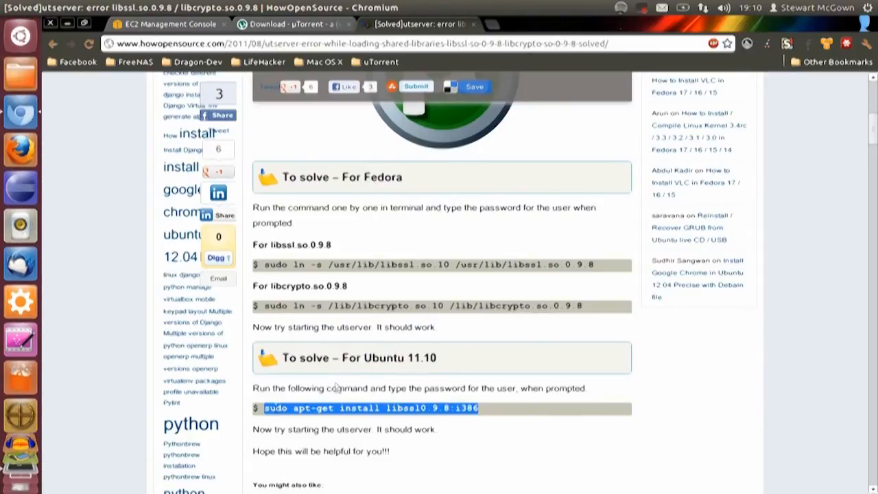
left_click(37, 475)
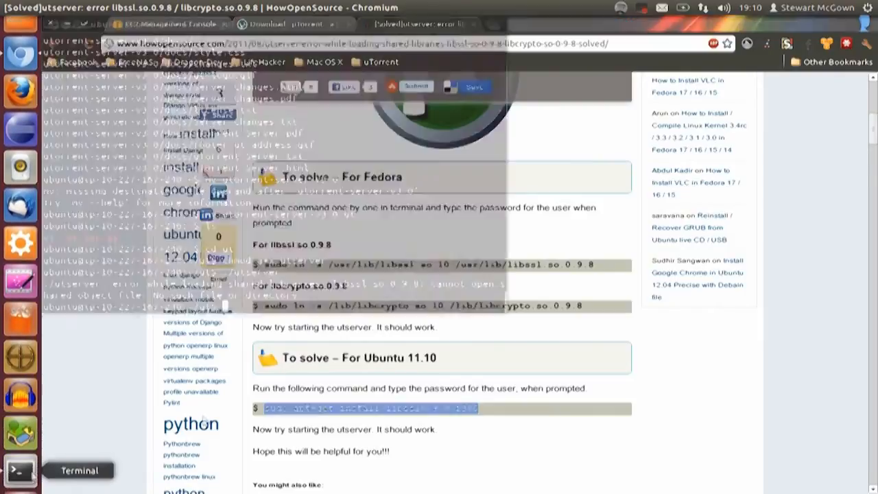
key("ctrl+shift+v")
key("Return")
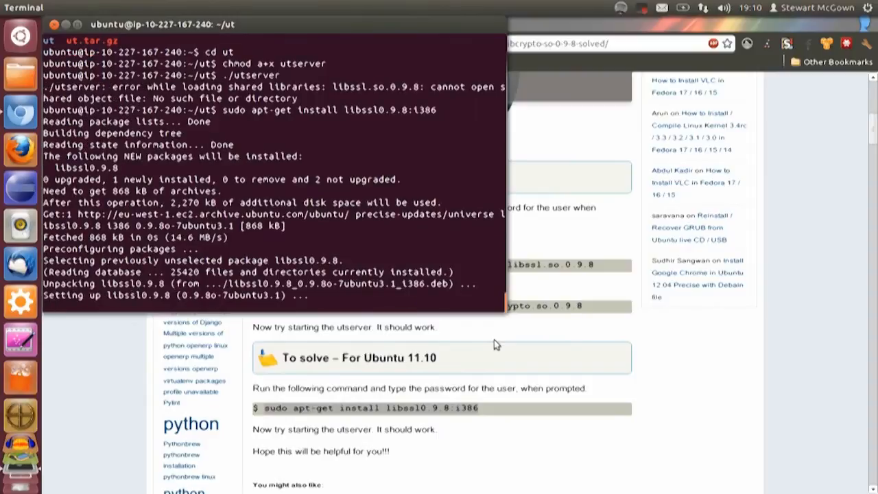
Copy the article's libssl link command and run it in the Terminal: sudo ln -s /usr/lib/libssl.so.10 /usr/lib/libssl.so.0.9.8
left_click(493, 340)
left_click_drag(264, 265, 601, 266)
key("ctrl+c")
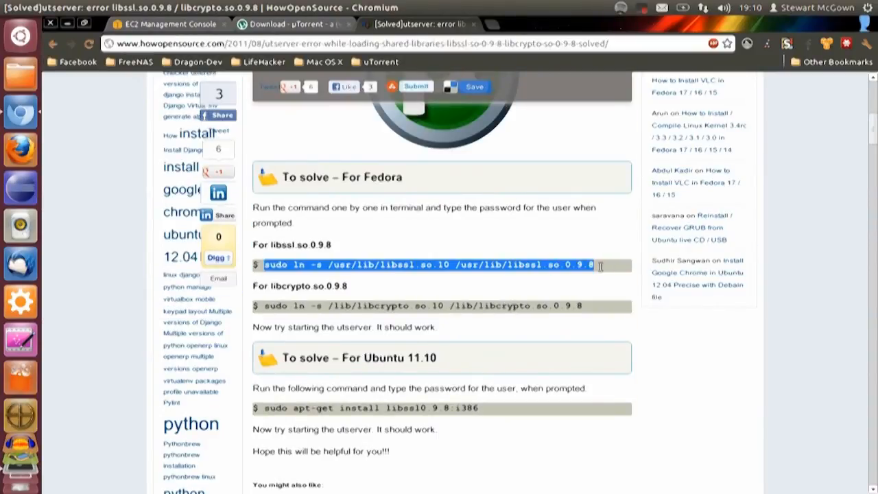
left_click(461, 263)
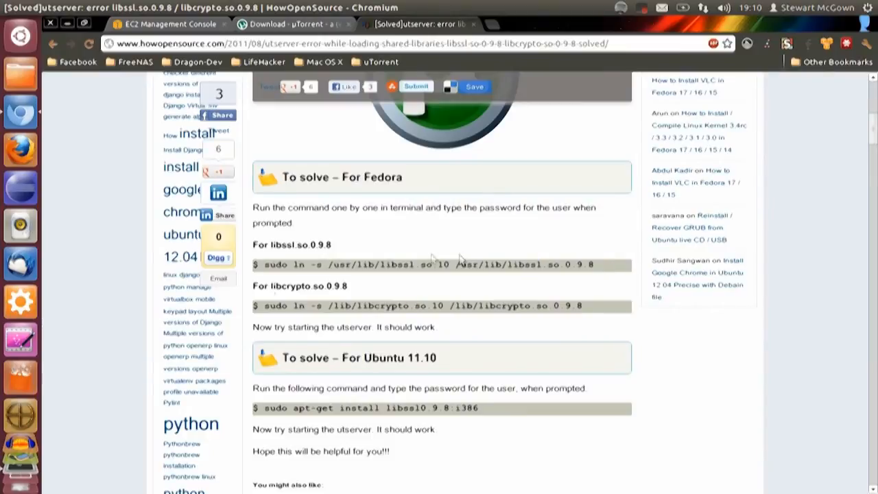
left_click(20, 473)
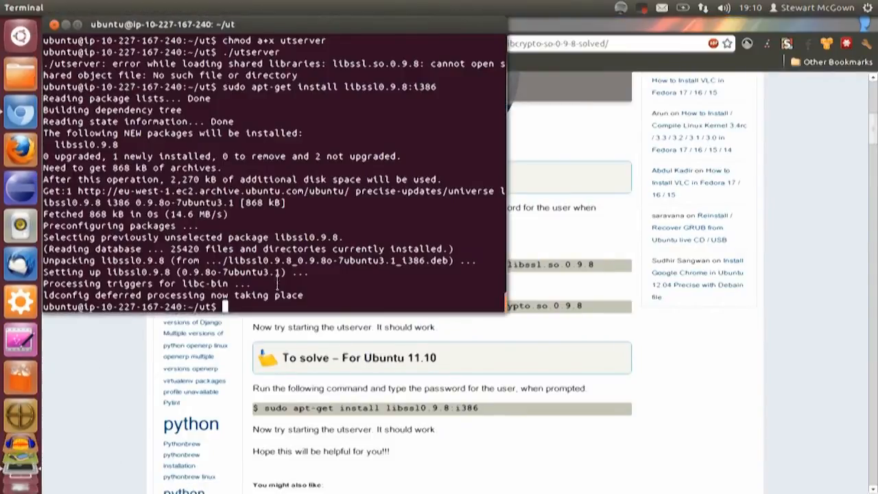
middle_click(277, 282)
key("Return")
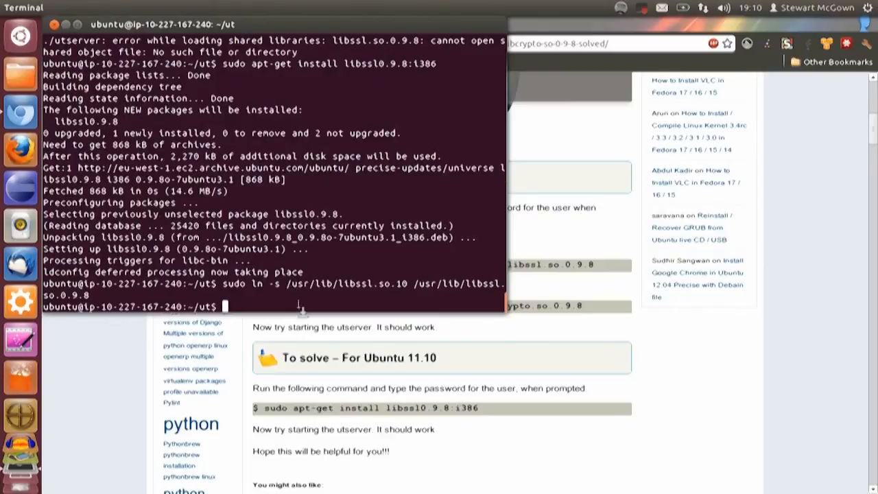
Copy the article's libcrypto link command and run it in the Terminal: sudo ln -s /lib/libcrypto.so.10 /lib/libcrypto.so.0.9.8
left_click(303, 324)
left_click_drag(265, 306, 586, 306)
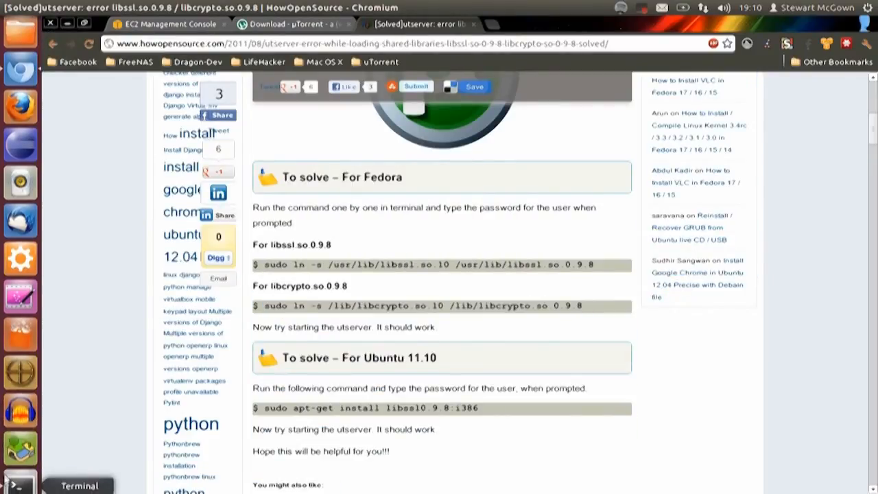
left_click(20, 473)
middle_click(405, 310)
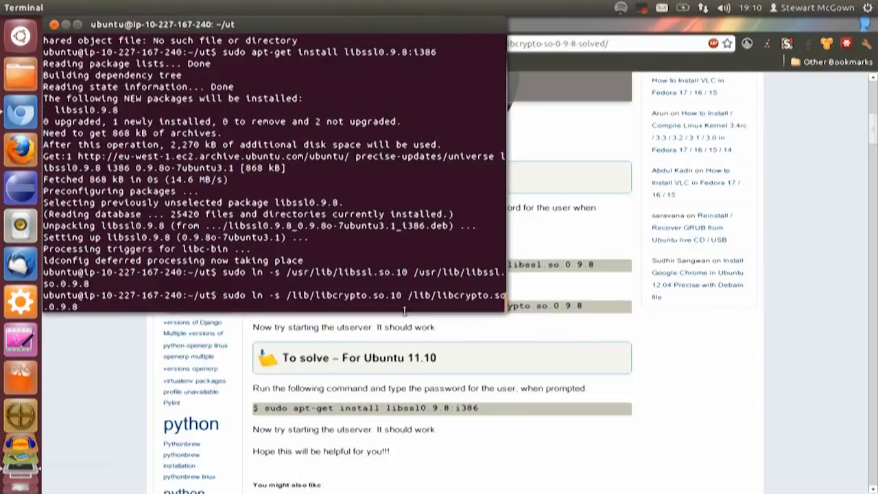
key("Return")
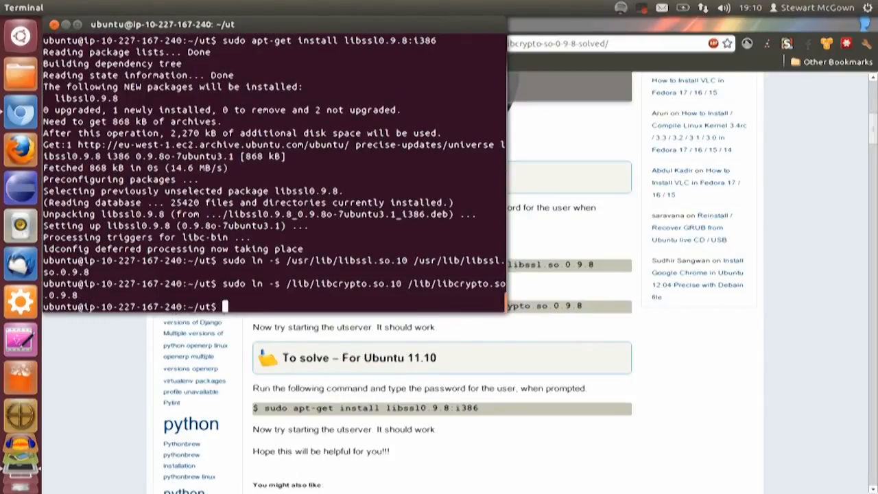
Start the µTorrent server by running ./utserver
type("./utser")
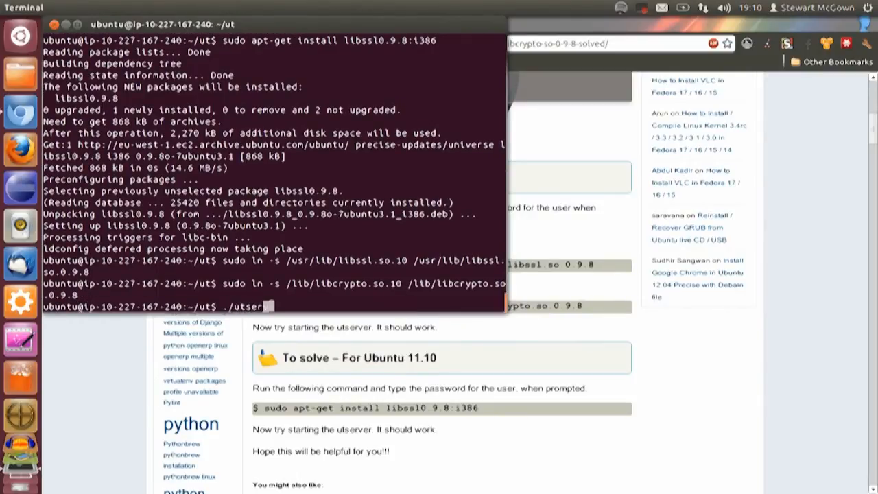
type("ver")
key("Return")
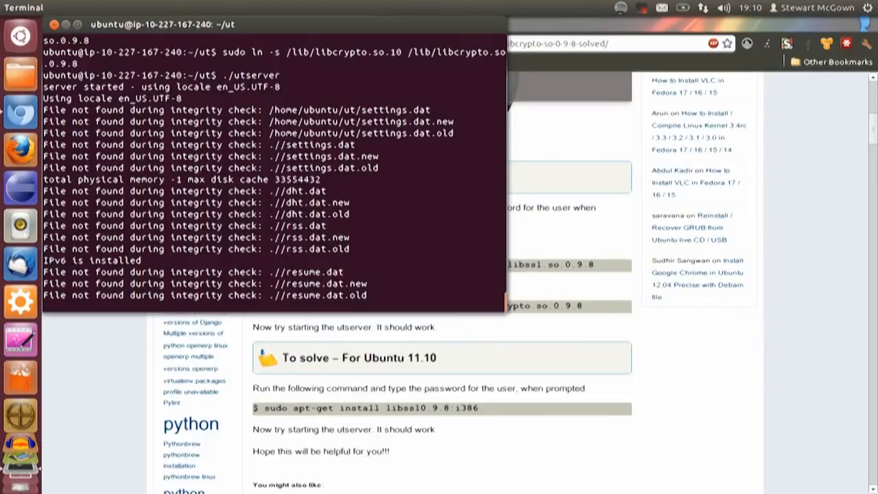
Return to the EC2 Management Console in the browser and copy the Dev Seedbox instance's public DNS address
left_click(390, 342)
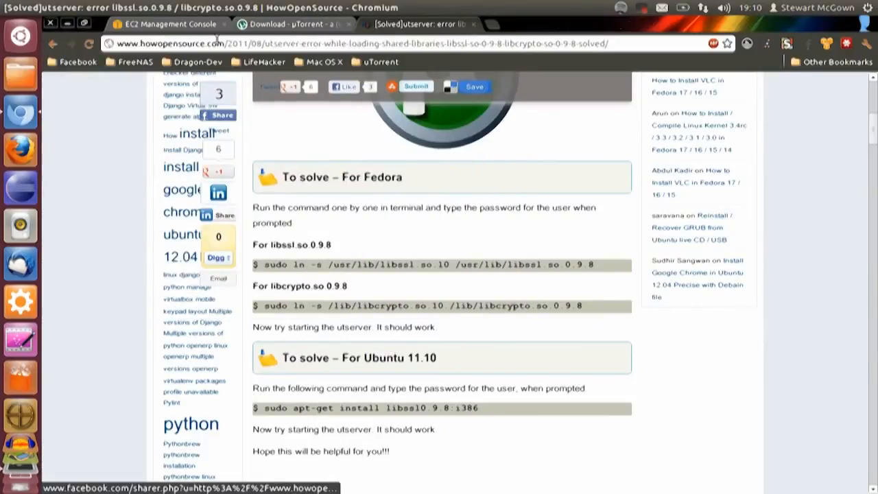
left_click(263, 28)
left_click(182, 26)
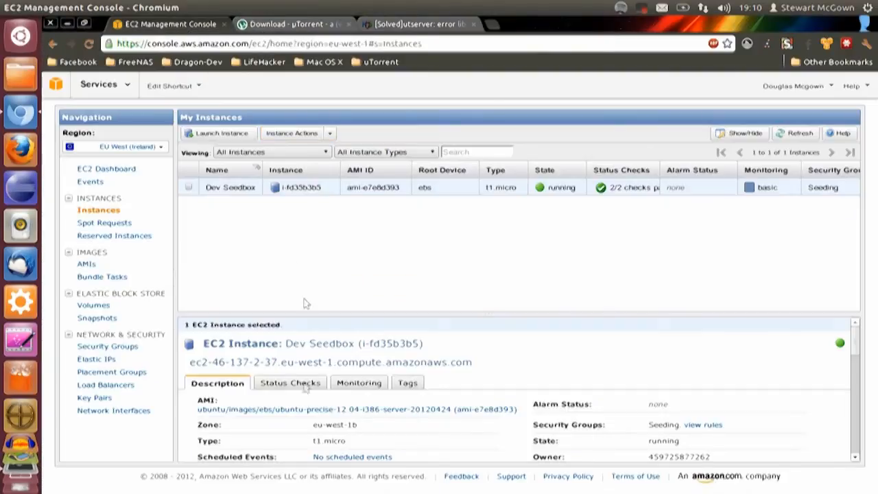
left_click_drag(211, 361, 259, 362)
triple_click(259, 362)
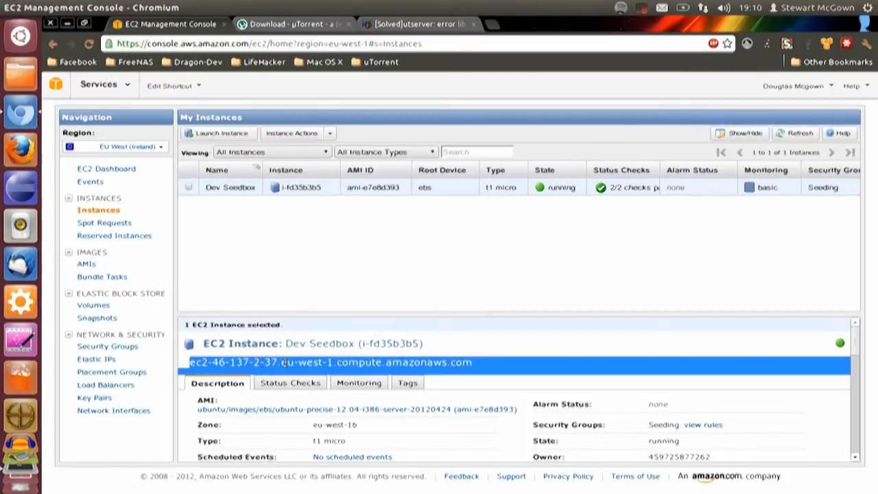
left_click(346, 362)
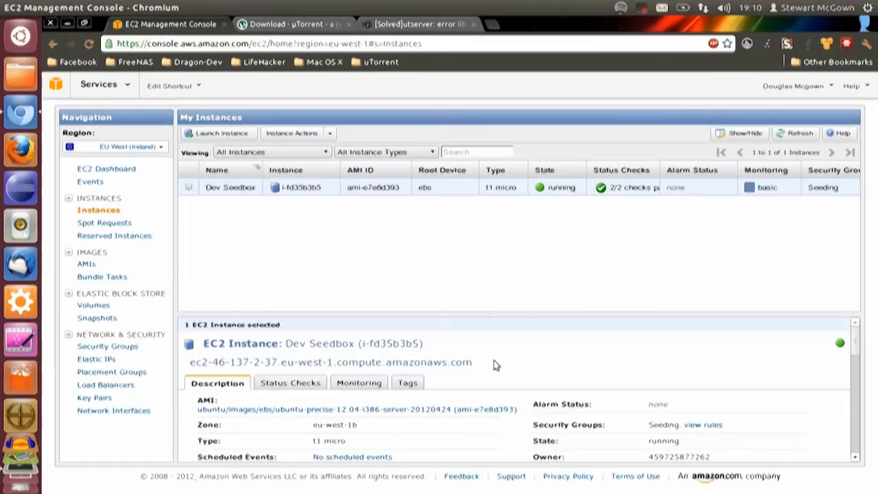
left_click_drag(477, 362, 187, 356)
key("ctrl+c")
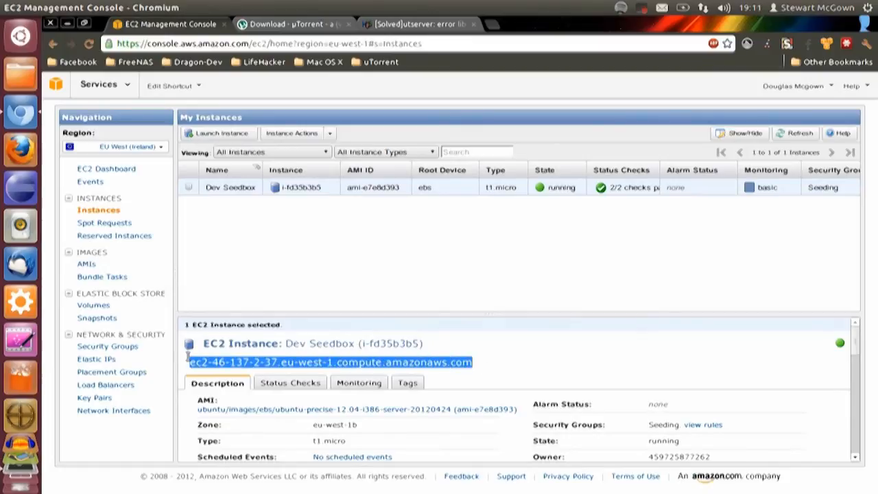
left_click(188, 356)
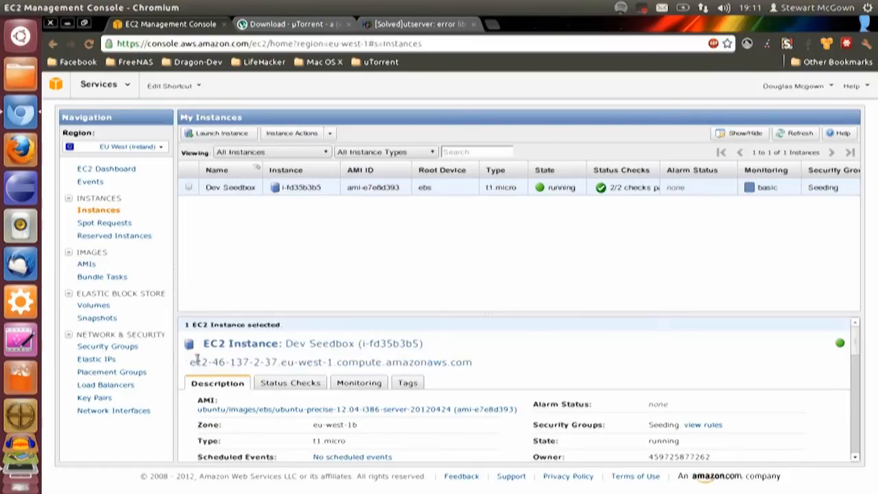
Try to load the instance's public DNS address without a port in the µTorrent download page's tab
left_click(296, 26)
left_click(286, 43)
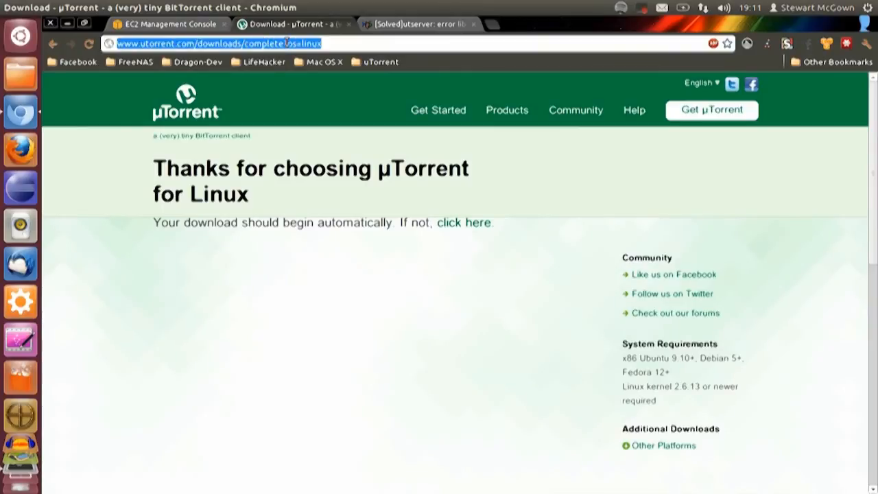
key("ctrl+v")
key("Return")
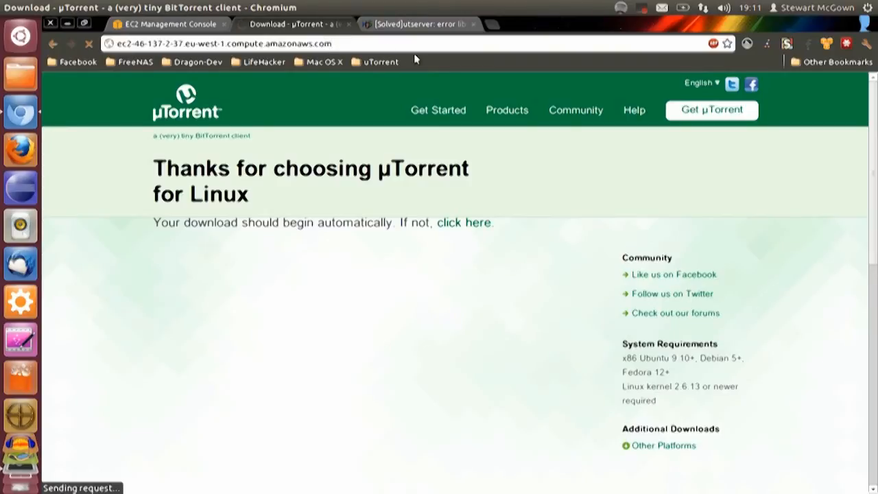
left_click(89, 44)
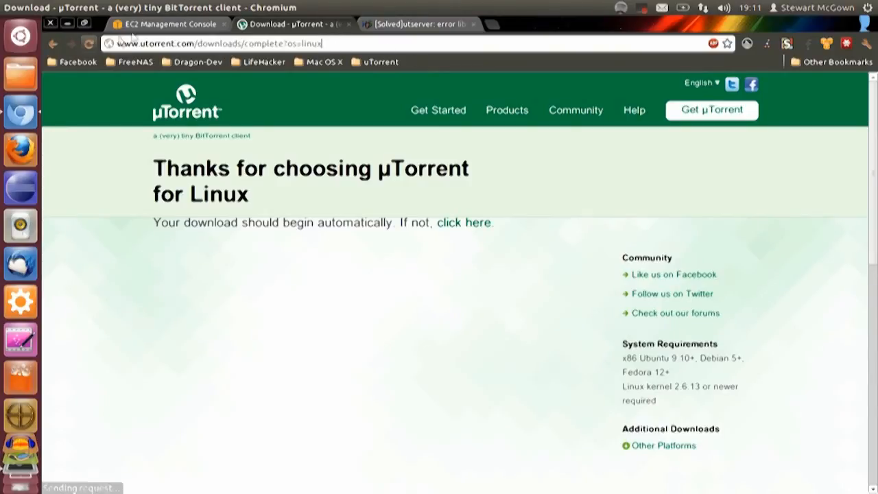
Show the inbound rules of the Seeding security group in the EC2 Management Console
left_click(145, 24)
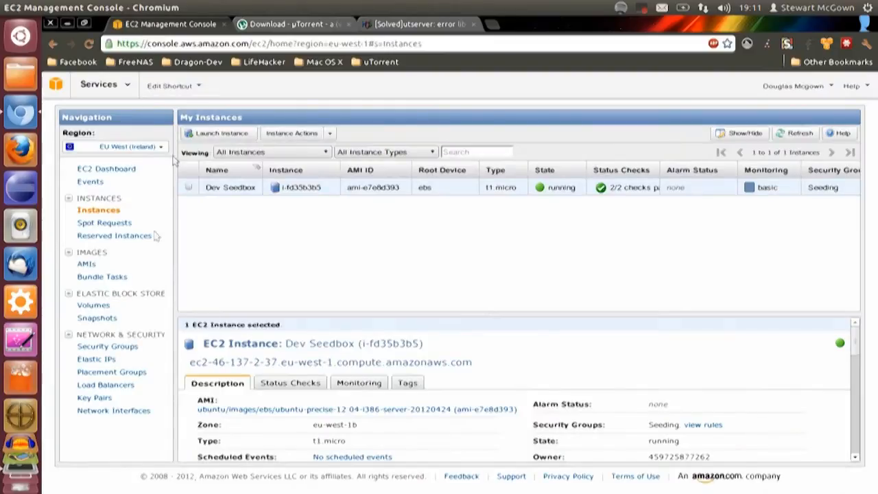
left_click(113, 347)
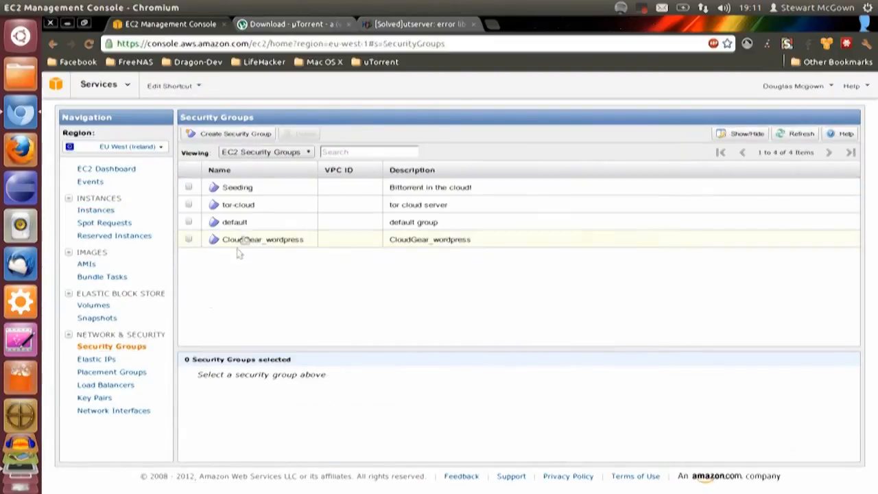
left_click(245, 187)
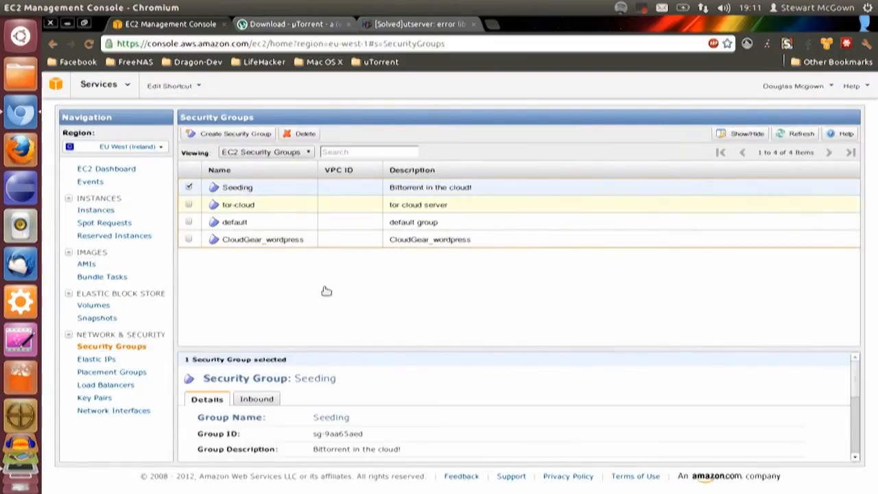
left_click(258, 400)
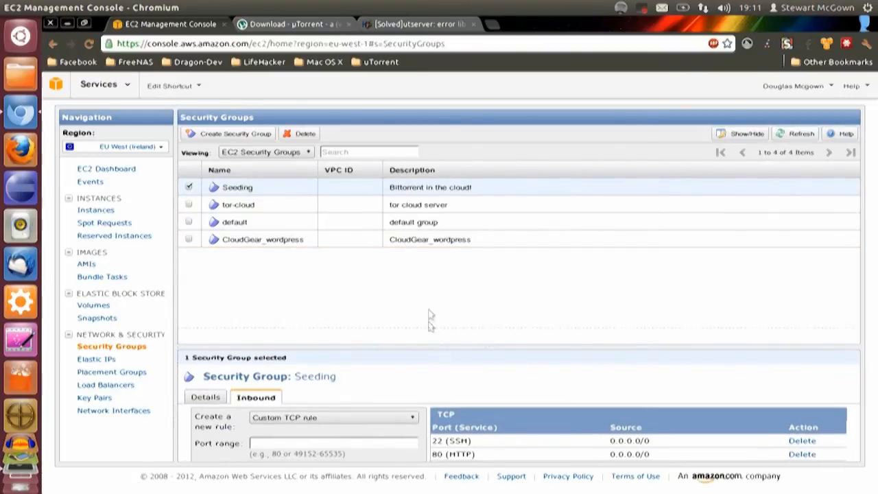
Add a custom TCP inbound rule for port 8080 to the Seeding security group and apply the rule changes
left_click_drag(425, 354, 431, 298)
left_click(322, 389)
type("8080")
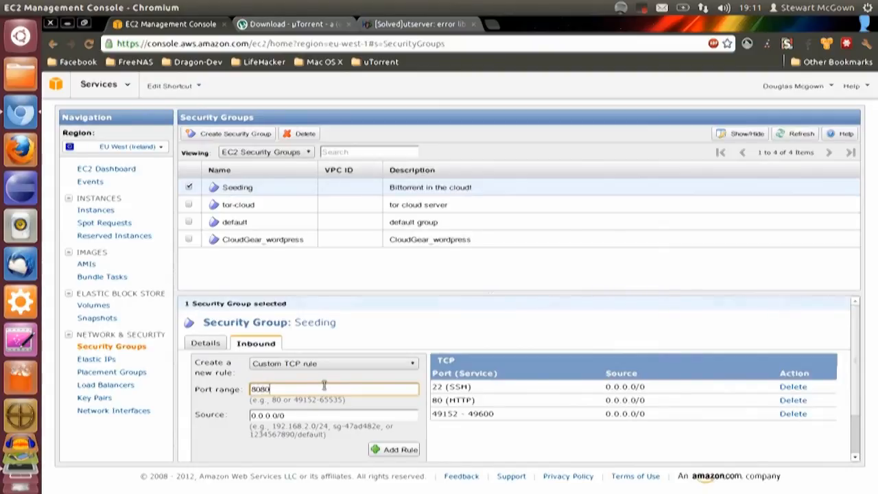
left_click(378, 450)
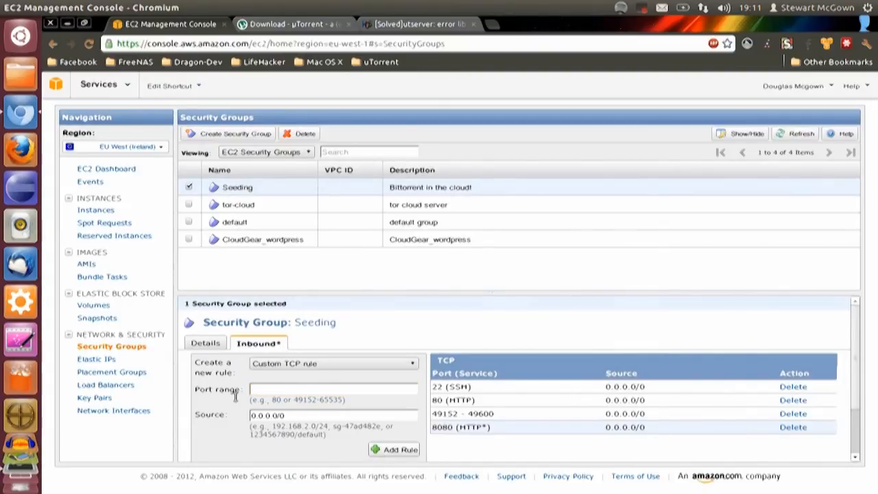
scroll(295, 433, "down", 2)
left_click(295, 430)
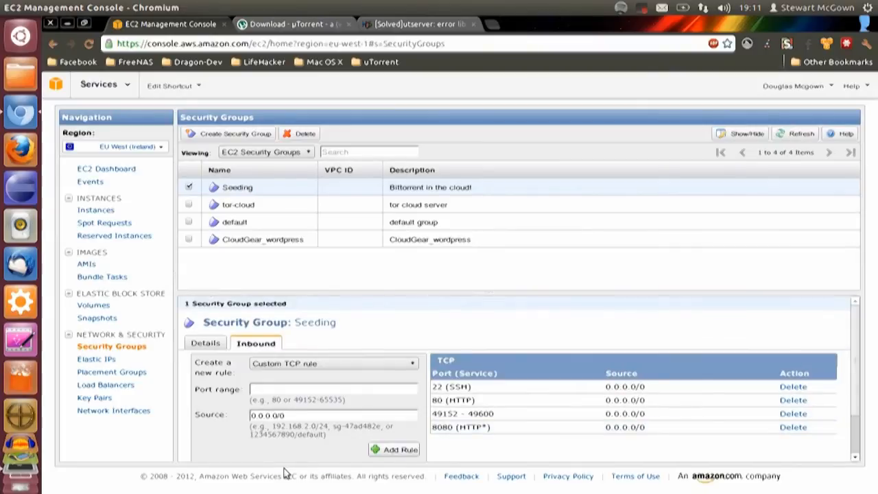
Open the µTorrent web interface at ec2-46-137-2-37.eu-west-1.compute.amazonaws.com:8080/gui in the µTorrent download page's tab
left_click(314, 24)
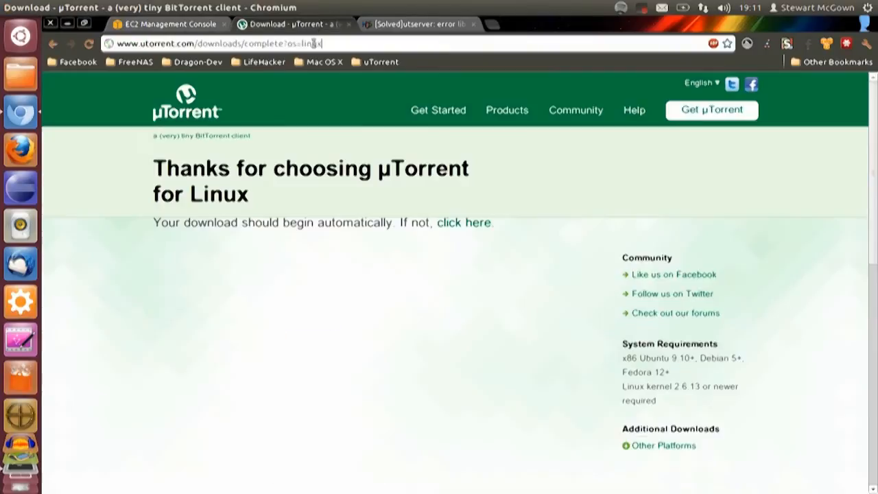
left_click(314, 43)
key("ctrl+v")
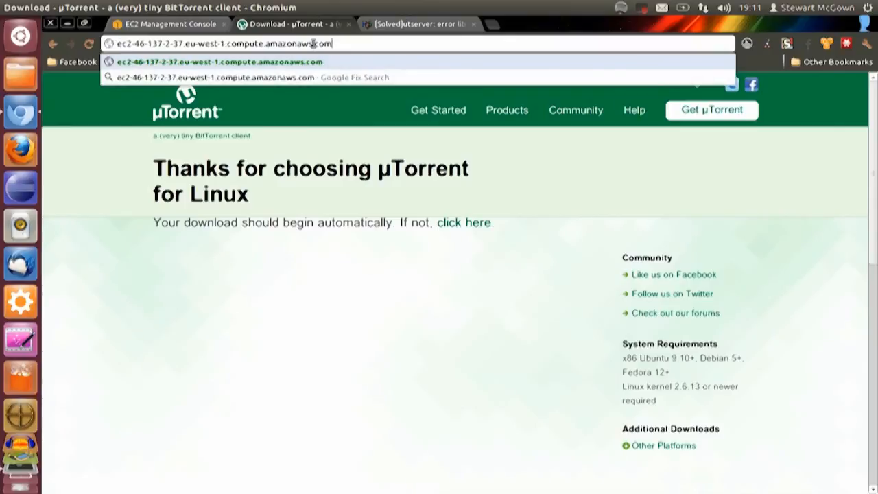
type(":808")
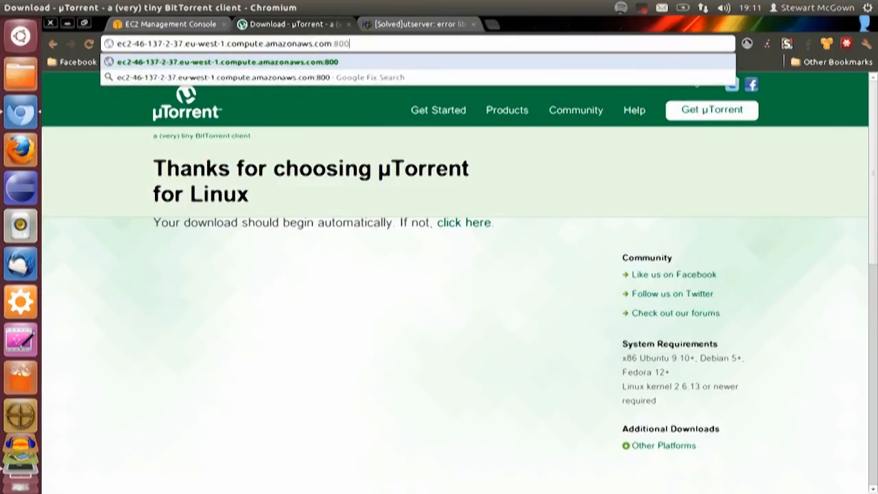
type("0/gui")
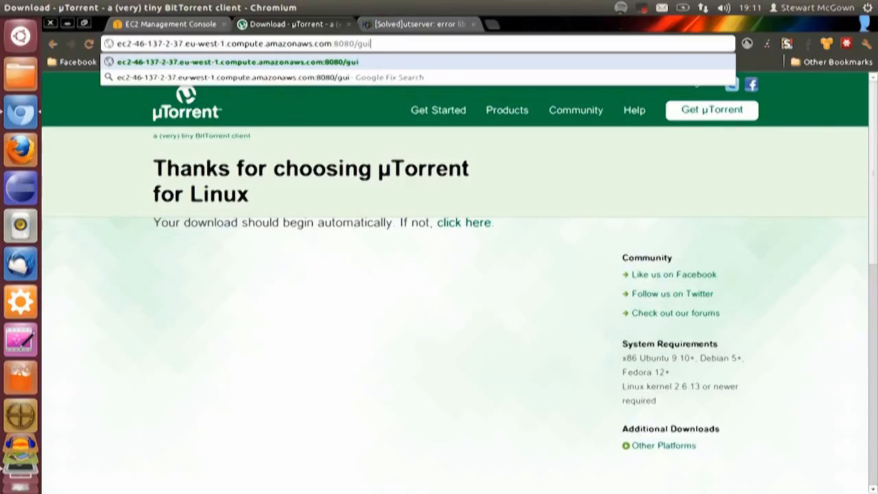
key("Return")
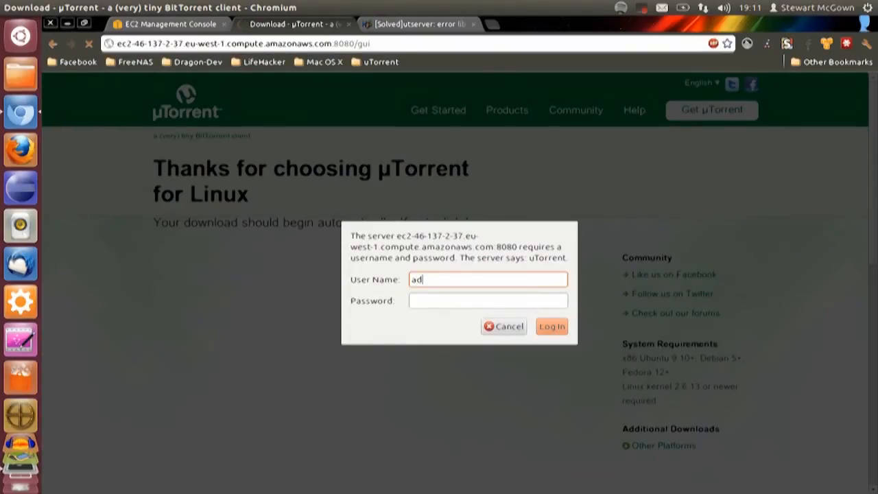
Log in to the µTorrent web interface as admin and open its preferences
key("Return")
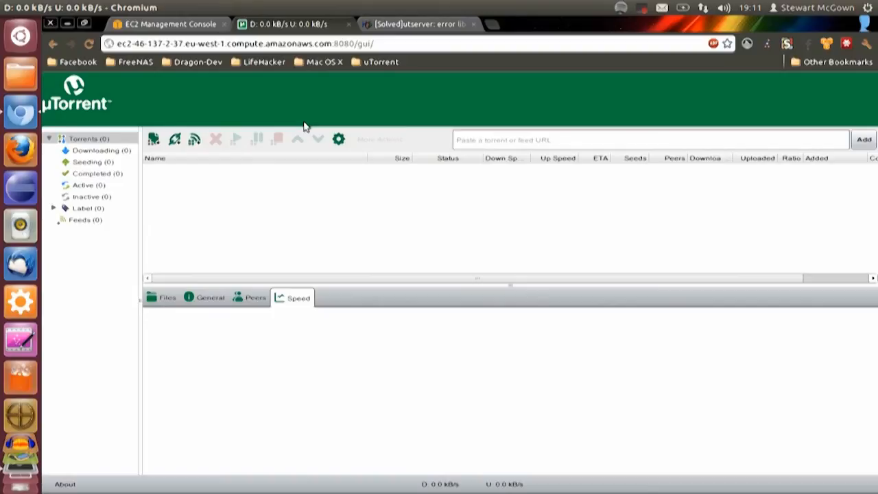
left_click(341, 142)
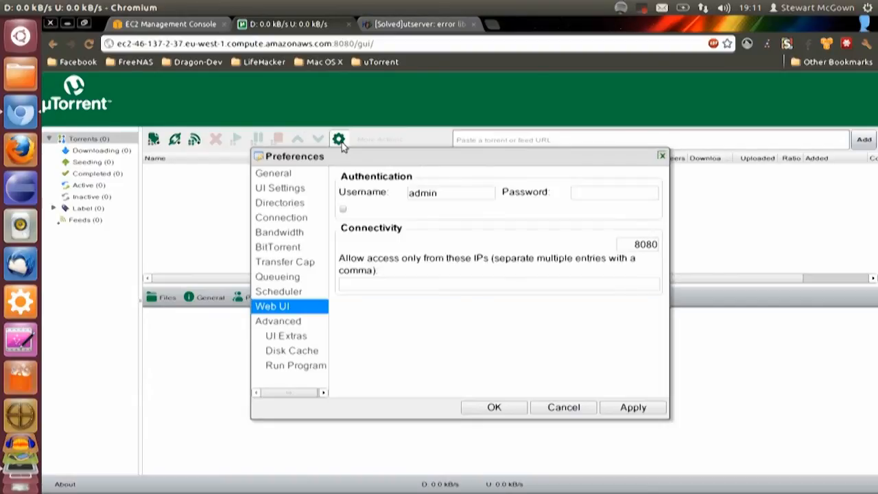
Try to change the Web UI username to waffles and enter a new password in the authentication settings
left_click(473, 195)
key("BackSpace")
key("BackSpace")
key("BackSpace")
key("BackSpace")
type("waffles")
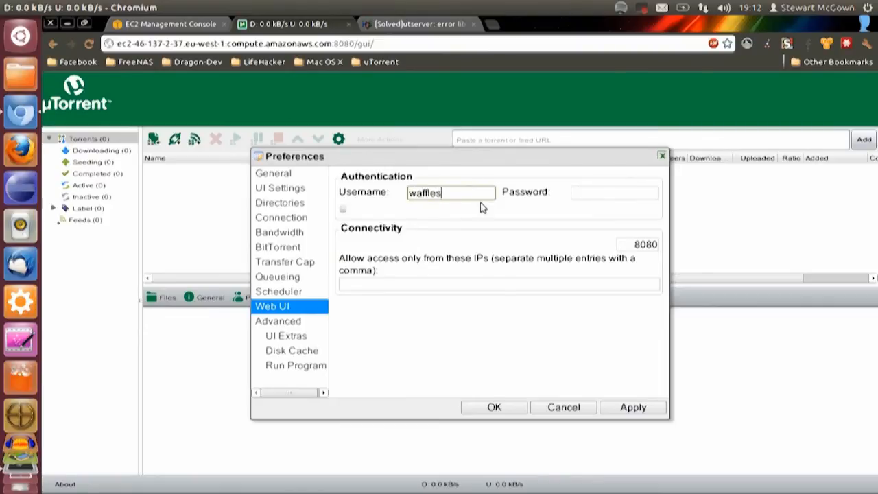
left_click(585, 194)
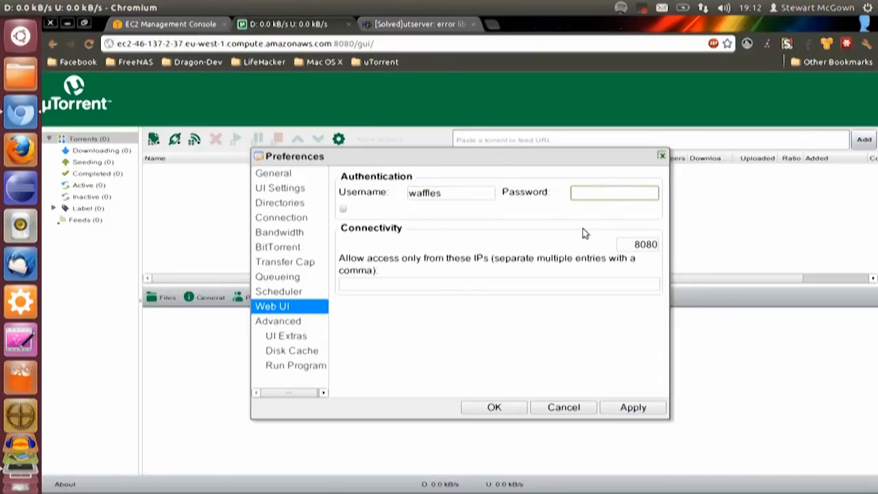
mouse_move(507, 156)
left_mouse_down()
mouse_move(498, 168)
mouse_move(505, 142)
left_mouse_up()
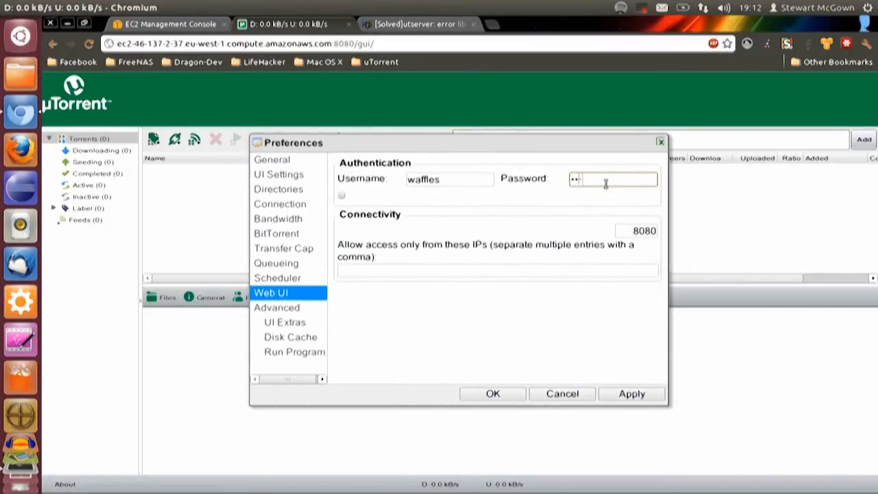
Clear the new Web UI password and set the username back to admin
key("BackSpace")
key("BackSpace")
key("BackSpace")
key("BackSpace")
key("BackSpace")
key("BackSpace")
double_click(489, 180)
type("adm")
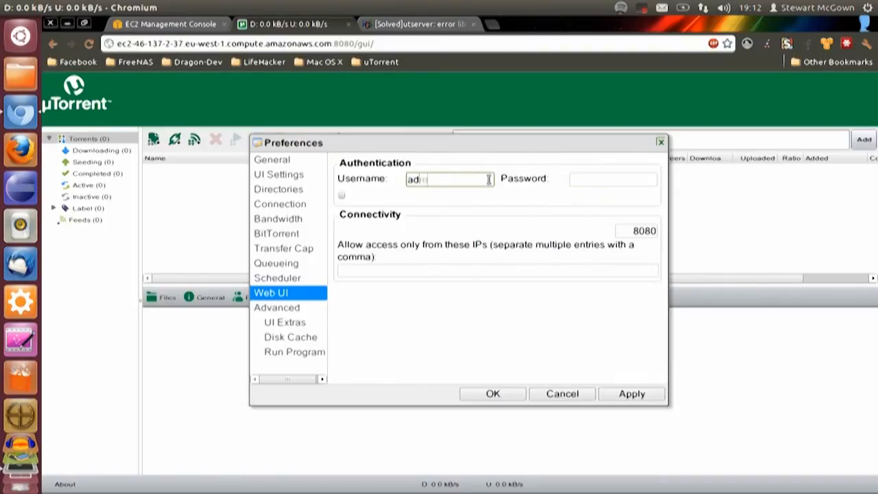
type("in")
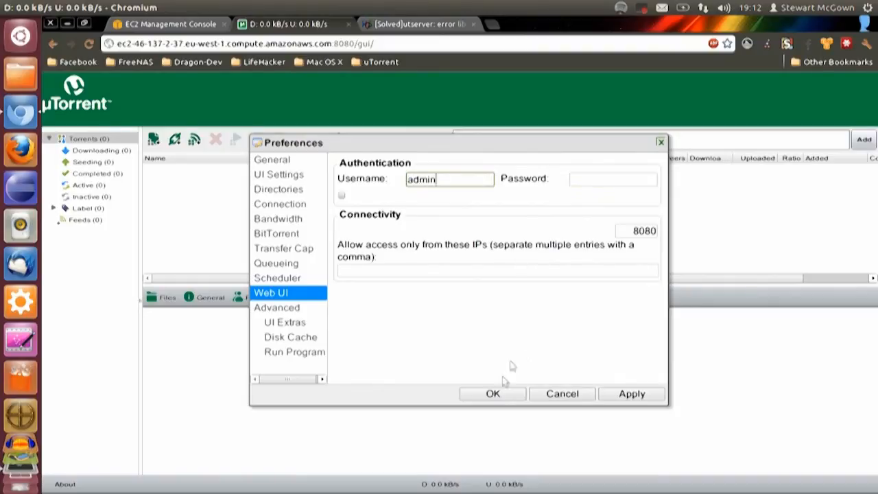
Enable the transfer cap for Uploads + Downloads and set the bandwidth cap to 10 GB
left_click(297, 236)
left_click(295, 250)
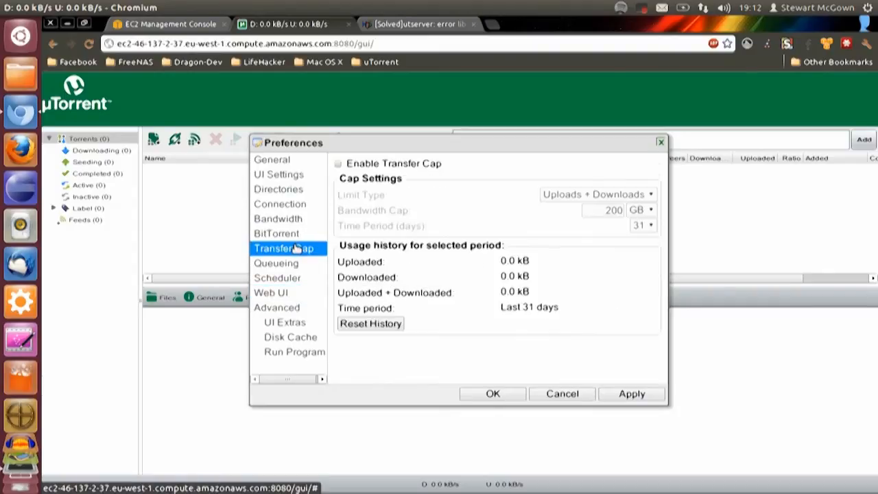
left_click(426, 165)
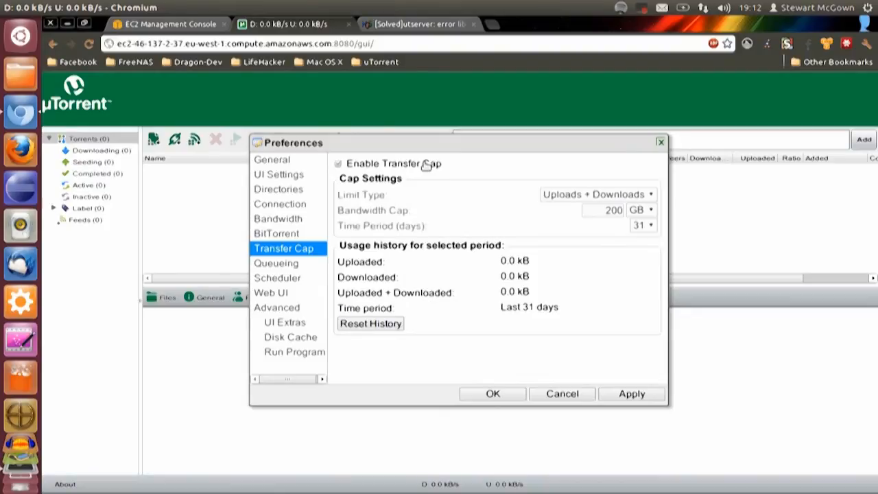
left_click(640, 196)
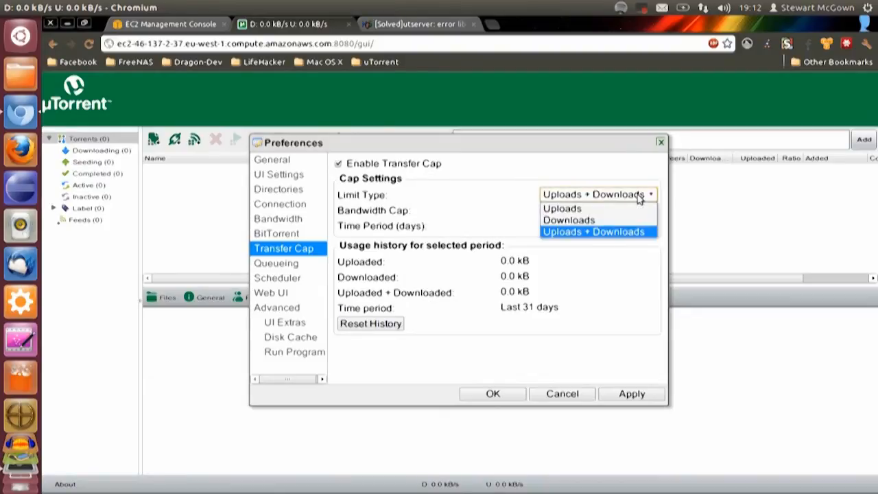
left_click(633, 233)
double_click(603, 212)
type("10")
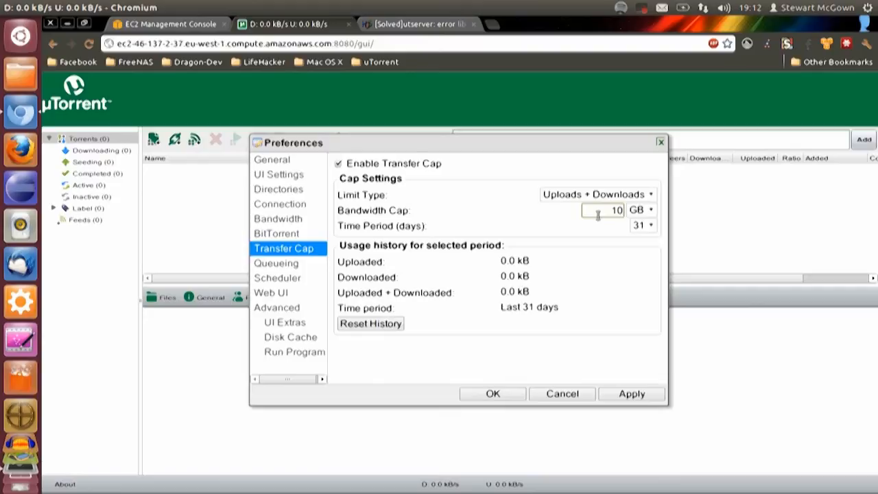
Review the rate limits in the Bandwidth preferences and the listening port options in the Connection preferences
left_click(261, 220)
left_click(266, 205)
left_click(265, 218)
double_click(645, 180)
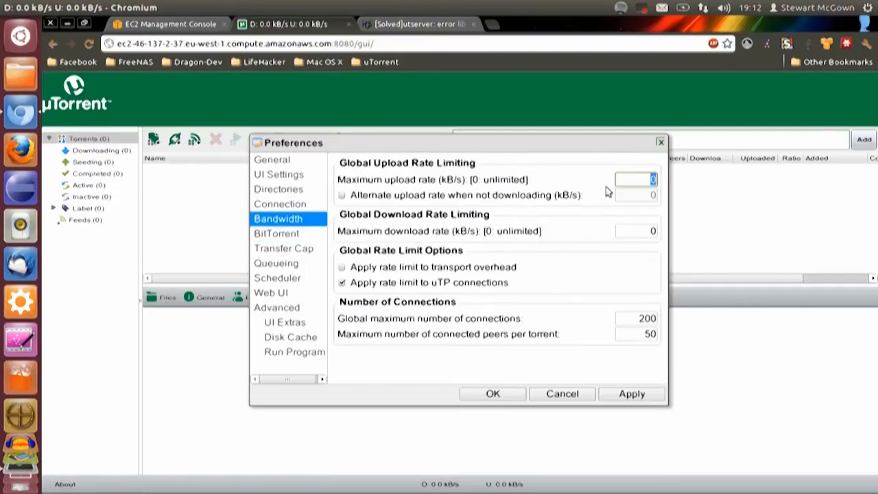
left_click(258, 209)
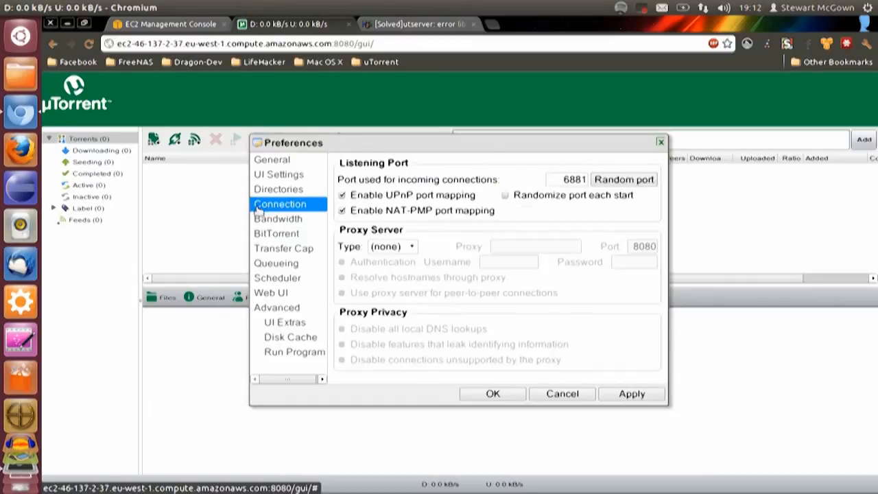
Set the folder for new downloads to /home/ubuntu/Bittorrent in the Directories preferences
left_click(275, 190)
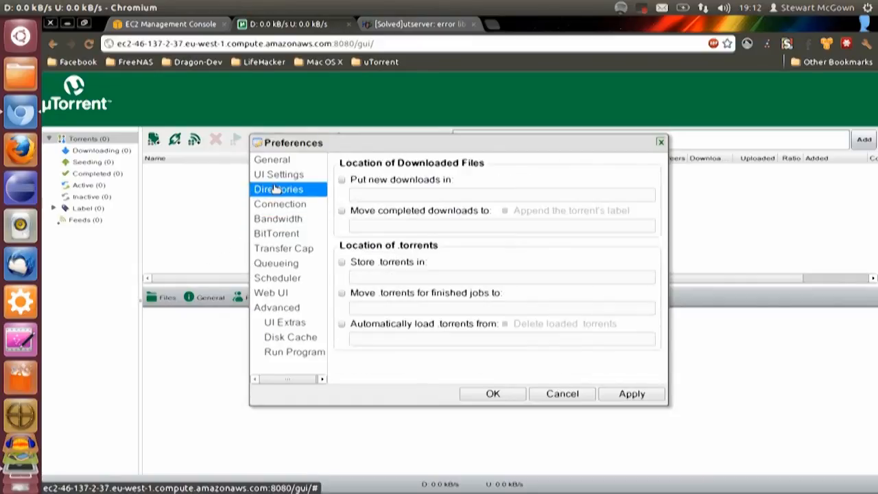
left_click(365, 182)
left_click(352, 197)
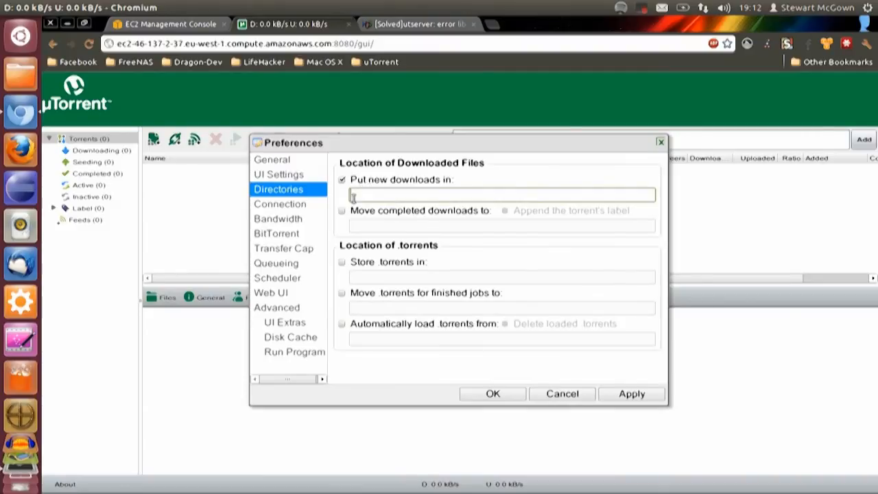
type("/home/ubuntu/")
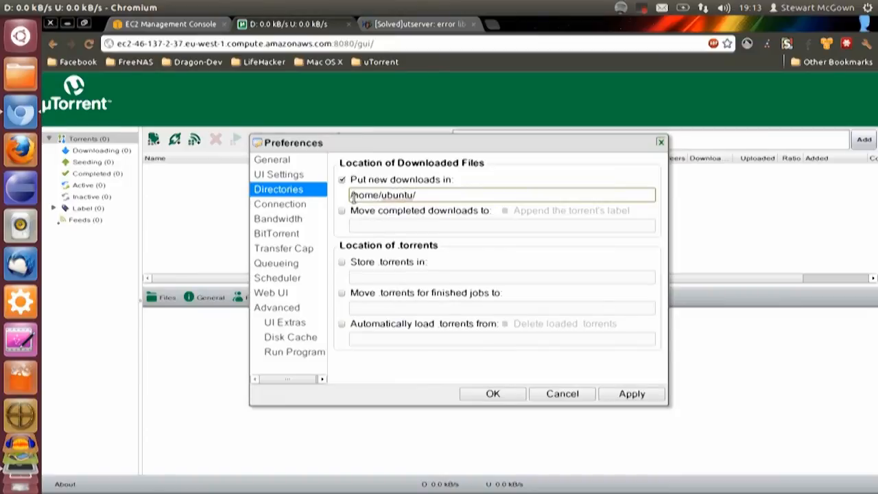
type("Bittorrent")
left_click(20, 478)
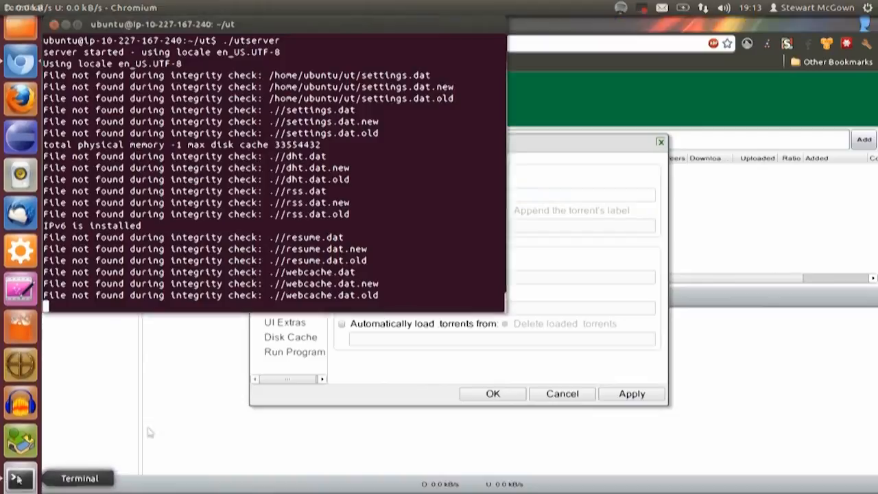
right_click(425, 205)
left_click(521, 190)
left_click(521, 190)
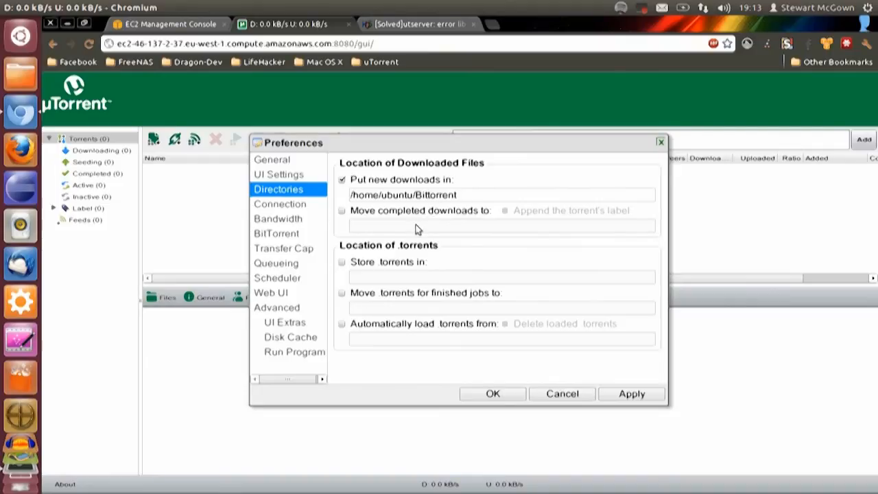
left_click_drag(416, 195, 474, 194)
left_click(477, 194)
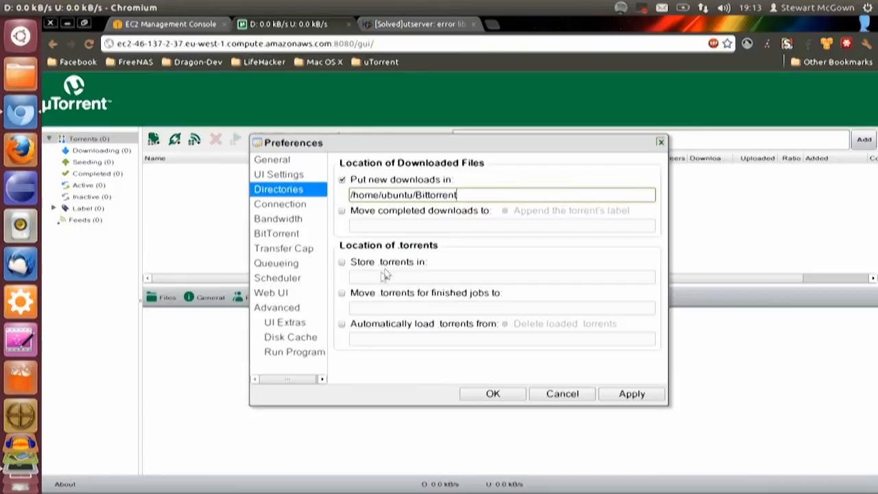
Switch to the Terminal, open new local tabs in the Downloads folder and close the tab running utserver
left_click(20, 481)
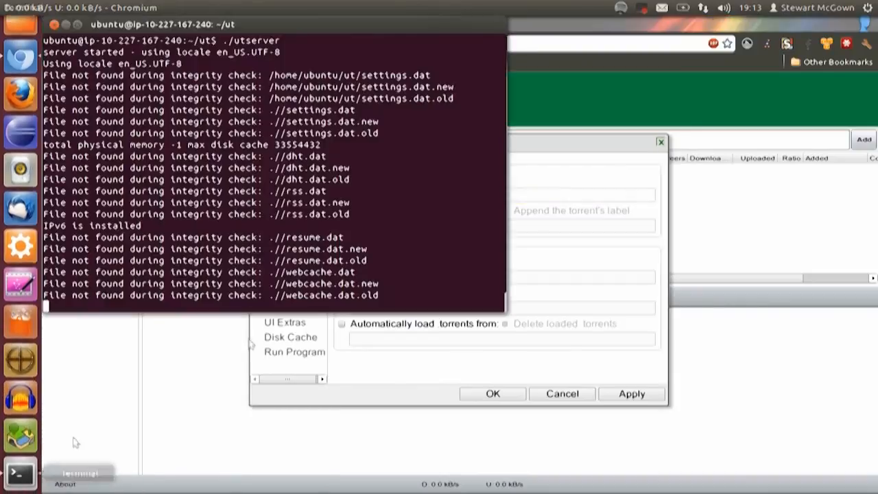
right_click(424, 238)
left_click(456, 262)
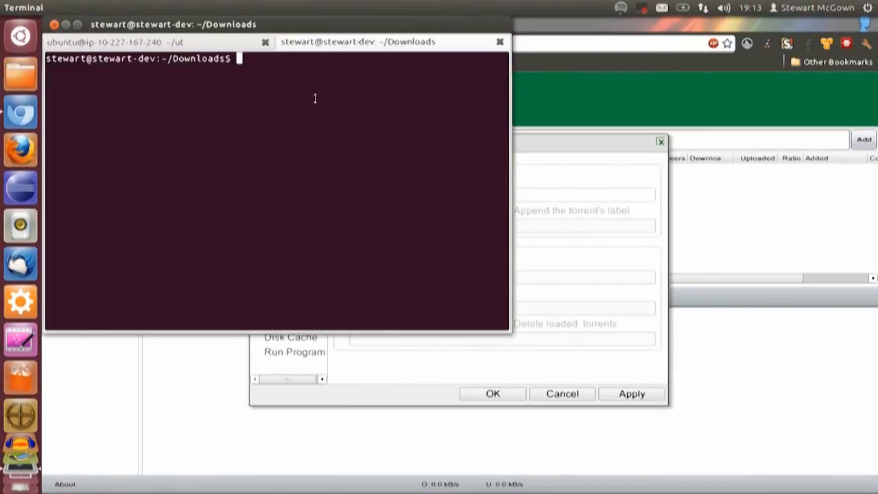
left_click(267, 44)
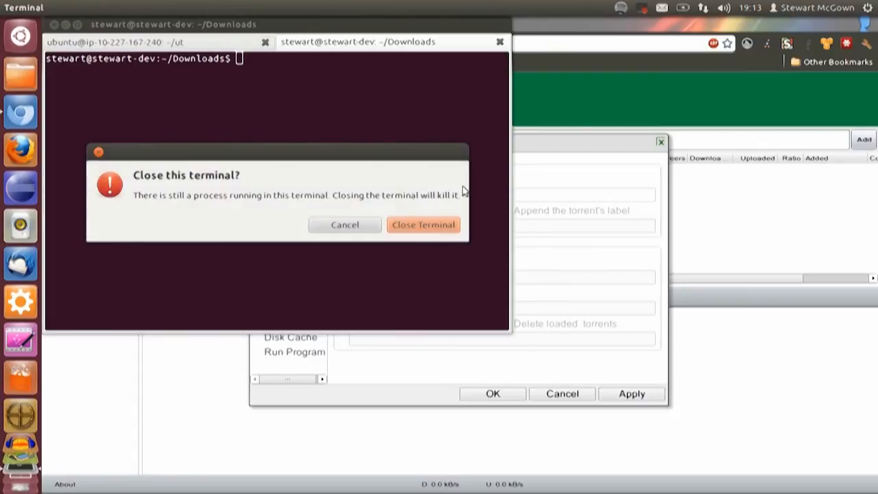
left_click(418, 222)
right_click(393, 219)
left_click(422, 241)
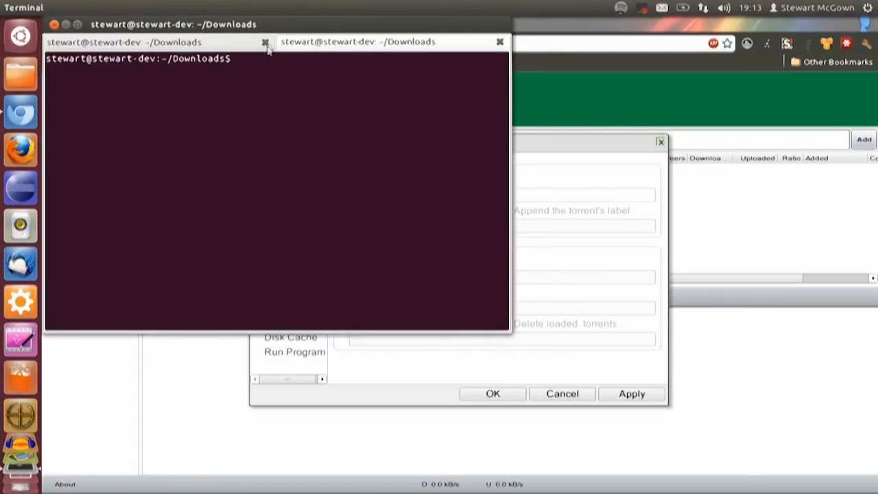
Try to connect over SSH with dadkey.pem as ubuntu to ec2-23-21-33-83.compute-1.amazonaws.com, and close the extra terminal tab
key("ctrl+shift+v")
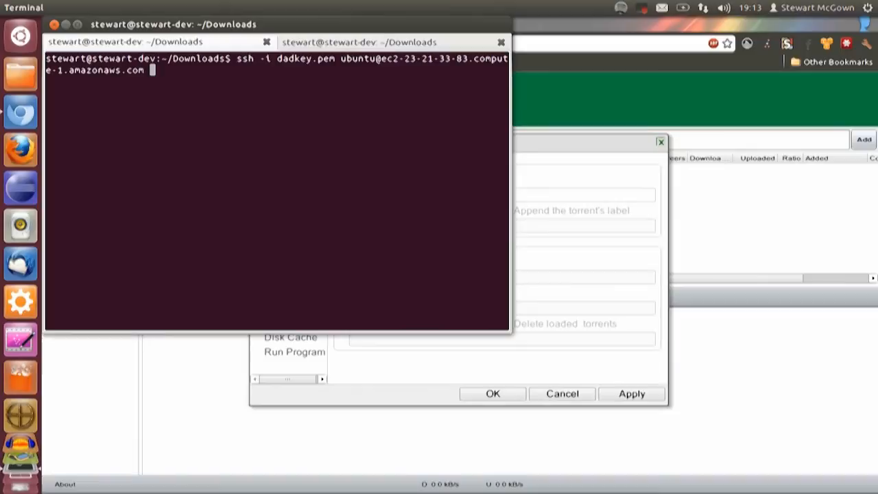
key("Return")
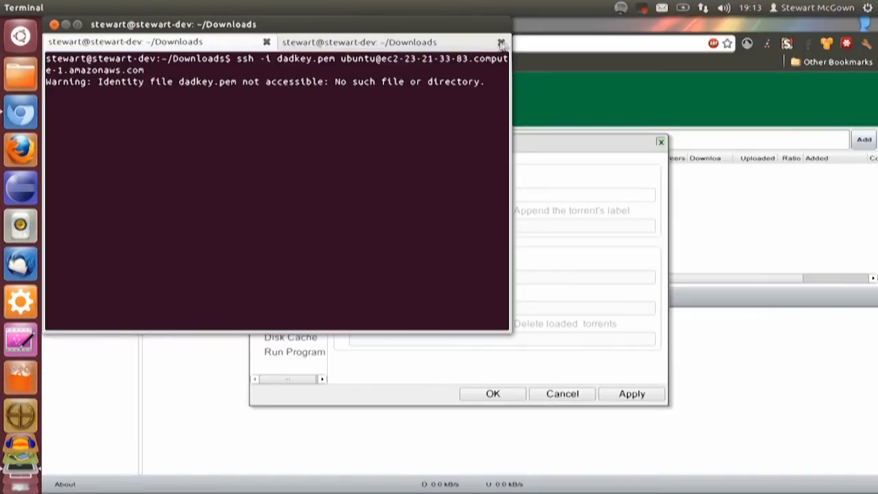
left_click(501, 41)
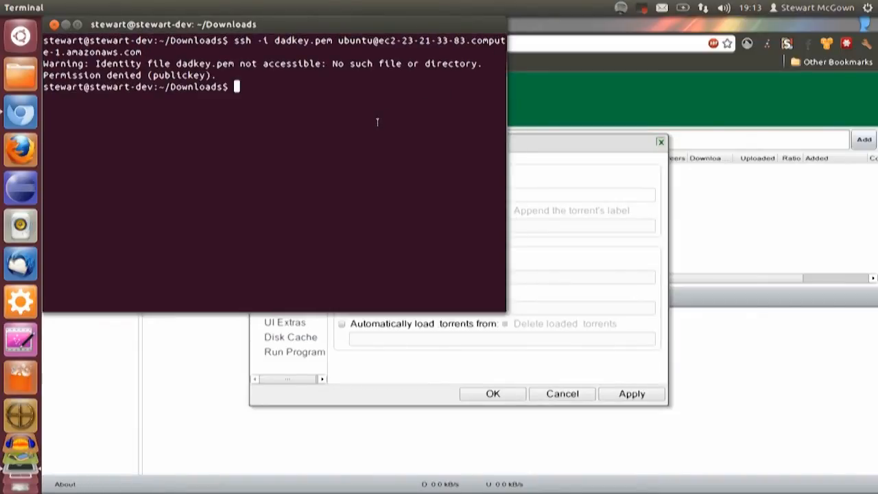
Try the SSH connection to ec2-23-21-33-83.compute-1.amazonaws.com again with seedbox.pem as the key file
key("Up")
key("Left")
key("Left")
key("Left")
key("Left")
key("Left")
key("Left")
key("Left")
key("Left")
key("Left")
key("Left")
key("Left")
key("Left")
key("Left")
key("Left")
key("Left")
key("Left")
key("Left")
key("Left")
key("Left")
key("Left")
key("Left")
key("Left")
key("Left")
key("Left")
key("Left")
key("Left")
key("Left")
key("Left")
key("Left")
key("Left")
key("Left")
key("Left")
key("Left")
key("Left")
key("Left")
key("Left")
key("Left")
key("Left")
key("Left")
key("Left")
key("BackSpace")
key("BackSpace")
key("BackSpace")
key("BackSpace")
key("BackSpace")
key("BackSpace")
type("seedbox")
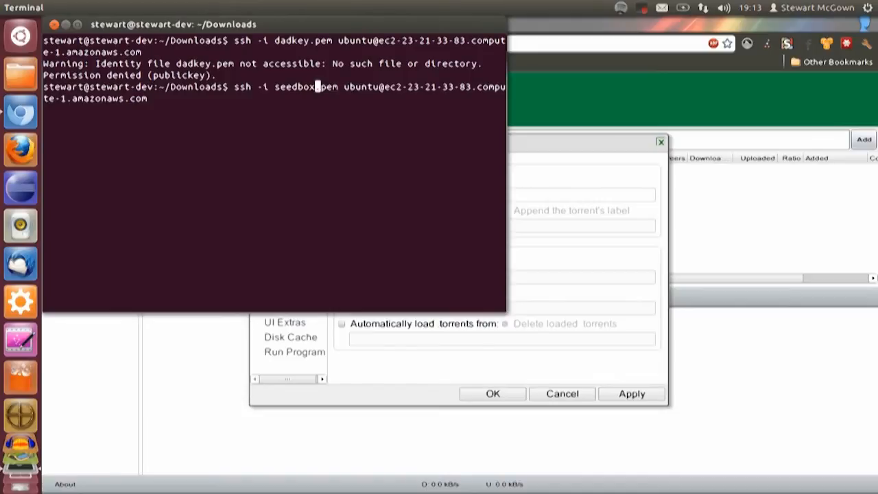
key("Return")
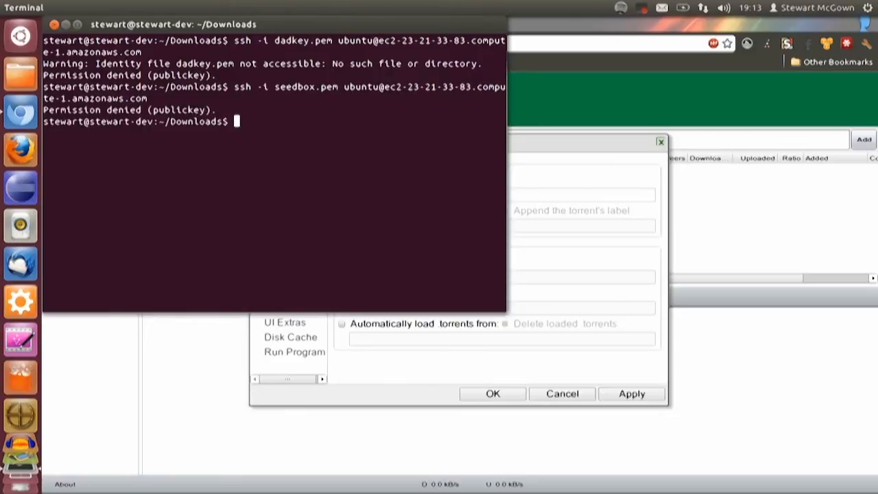
List the contents of the local Downloads folder to check for the key file
type("ls")
key("Return")
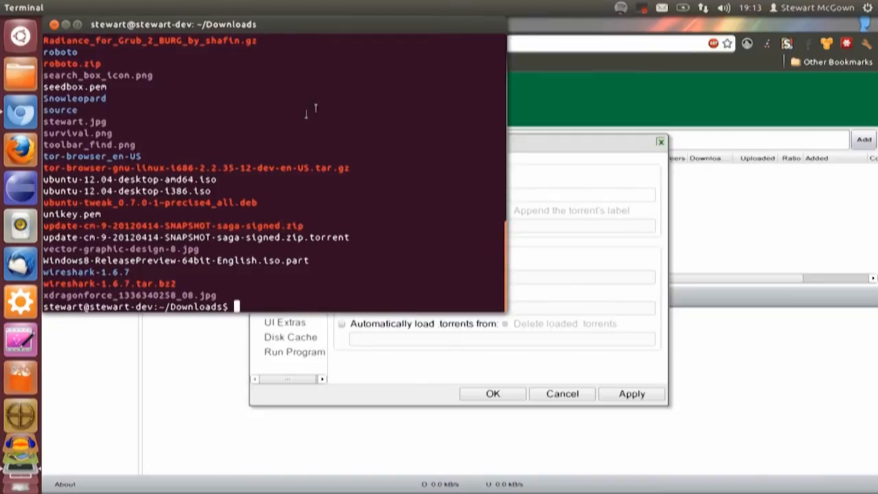
key("Up")
key("Up")
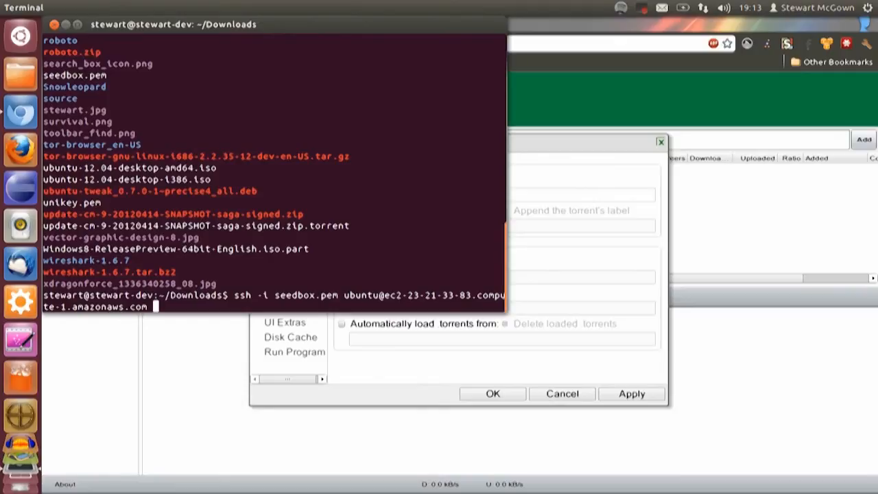
key("Down")
Replace the current terminal tab with a new one in the Downloads folder
right_click(405, 179)
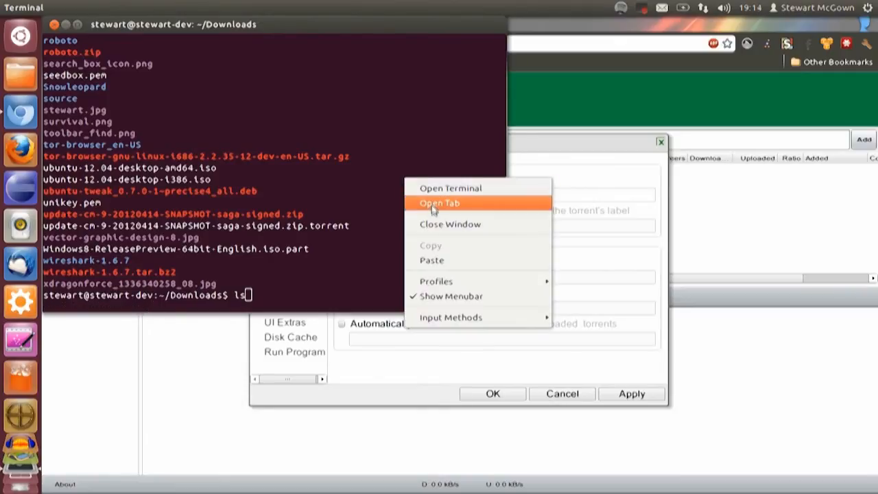
left_click(433, 204)
left_click(265, 40)
Try to connect over SSH with seedbox.pem as root to ec2-46-137-2-37.eu-west-1.compute.amazonaws.com, and interrupt the session
key("Up")
key("Up")
key("Up")
key("Down")
key("Down")
key("Up")
key("Down")
key("Up")
key("Up")
key("Down")
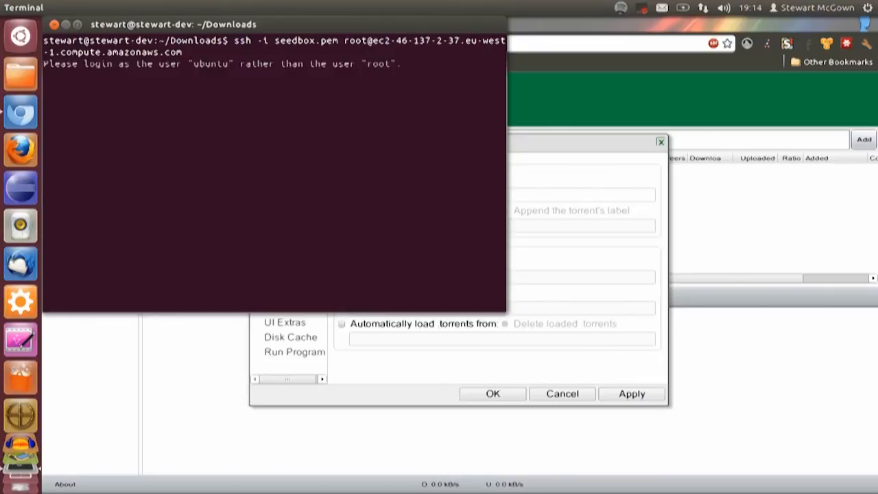
key("Up")
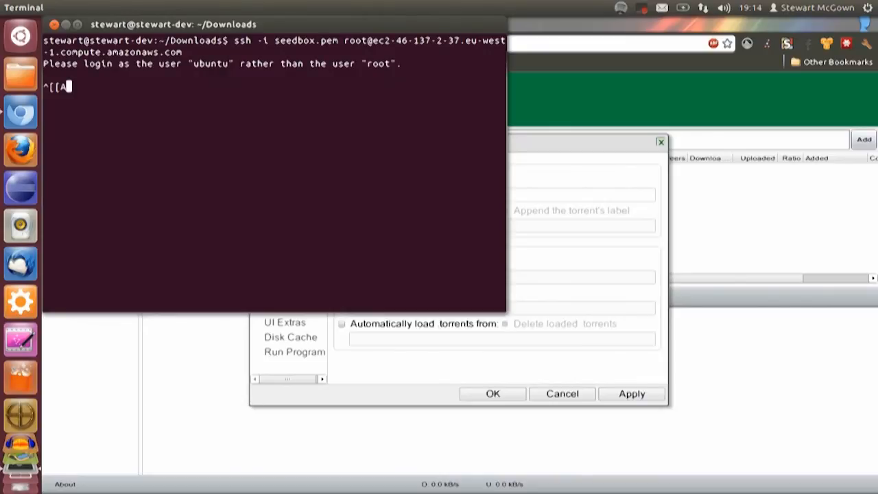
key("ctrl+c")
Connect over SSH with seedbox.pem as ubuntu to ec2-46-137-2-37.eu-west-1.compute.amazonaws.com, and return to the µTorrent preferences
key("Up")
key("Left")
key("Left")
key("Left")
key("Left")
key("Left")
key("Left")
key("Left")
key("Left")
key("Left")
key("Left")
key("Left")
key("Left")
key("Left")
key("Left")
key("Left")
key("Left")
key("Left")
key("Left")
key("Left")
key("Left")
key("Left")
key("Left")
key("Left")
key("Left")
key("Left")
key("Left")
key("Left")
key("Left")
key("Left")
key("Left")
key("Left")
key("Left")
key("Left")
key("Left")
key("Left")
key("Left")
key("Left")
key("Left")
key("Left")
key("Left")
key("Right")
key("Right")
key("Right")
key("BackSpace")
key("BackSpace")
key("BackSpace")
key("BackSpace")
type("ubuntu")
key("Return")
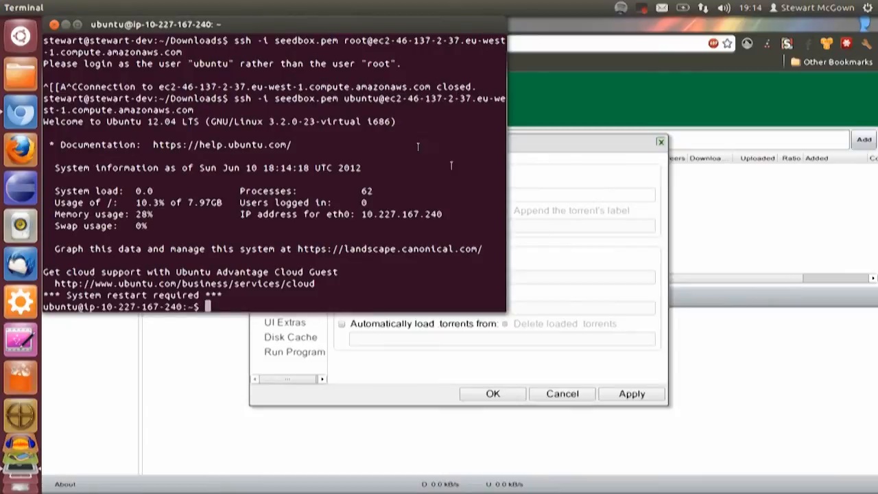
left_click(614, 194)
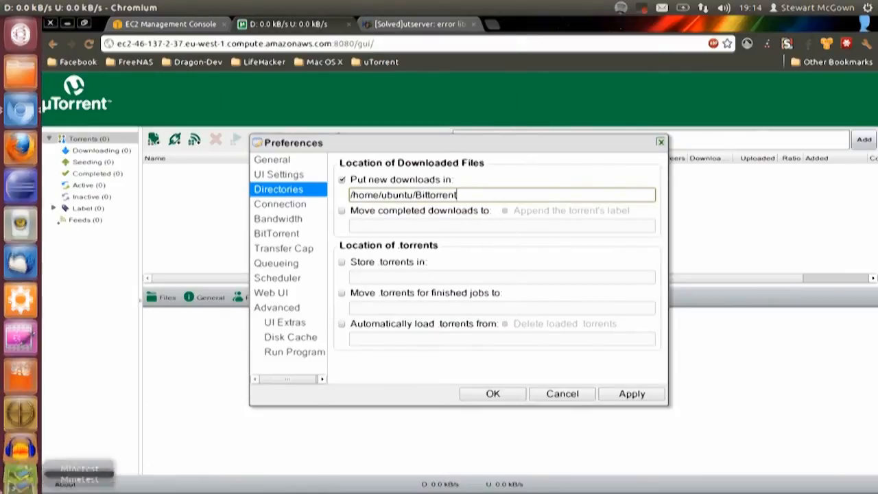
Create a directory named Bittorrent in the ubuntu home folder on the server, and return to the µTorrent preferences
left_click(20, 469)
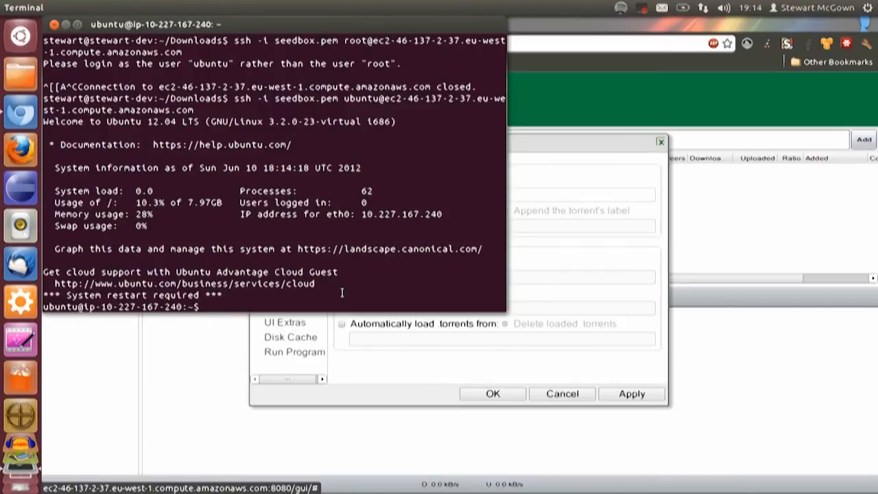
type("mkdir Bittorrent")
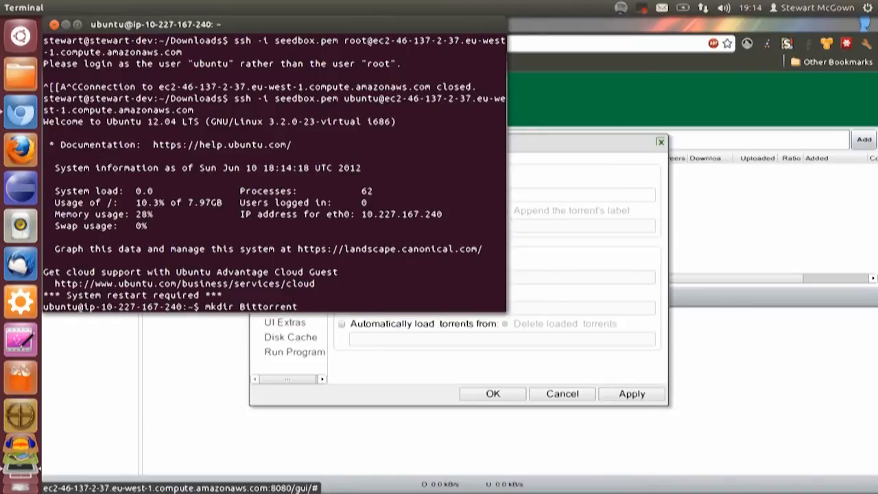
key("Return")
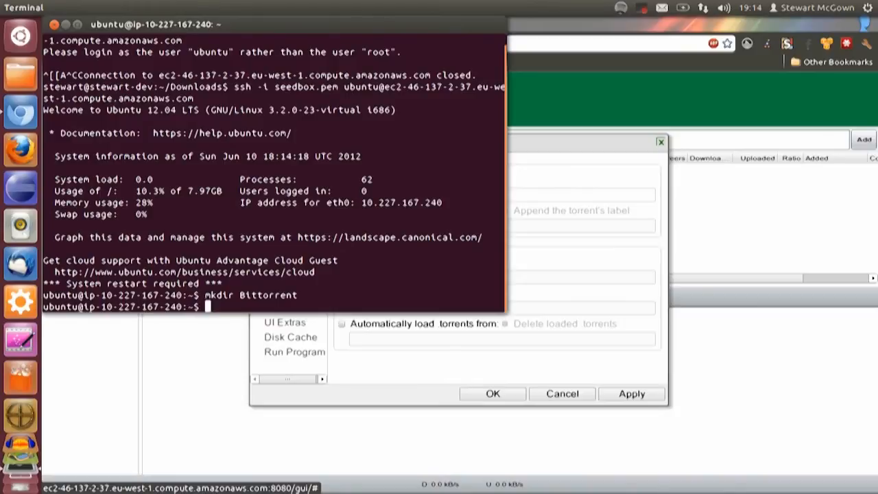
left_click(625, 298)
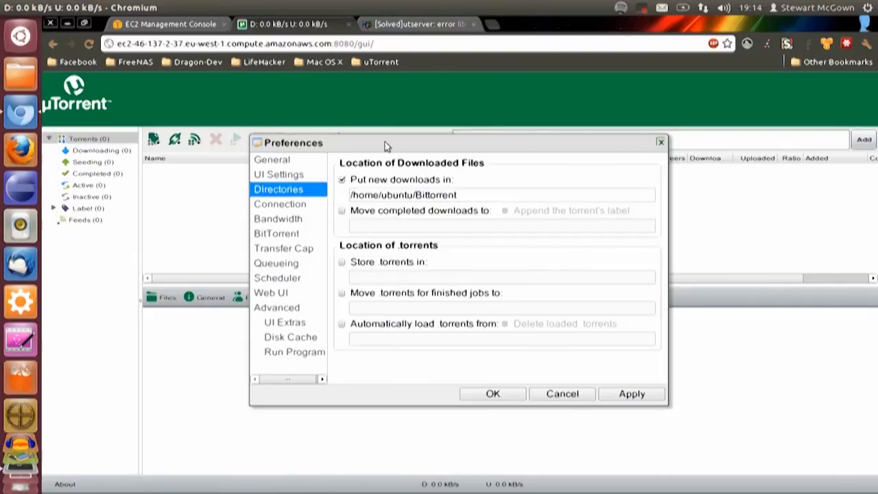
left_click(21, 67)
left_click(495, 25)
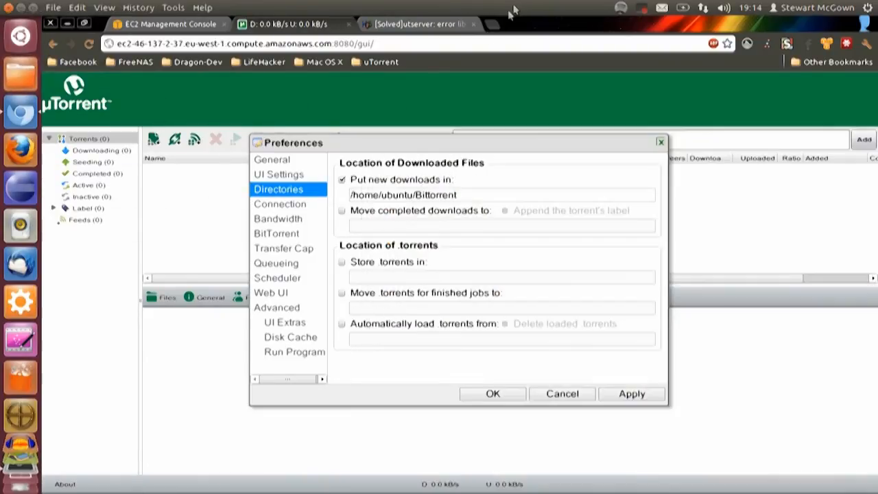
left_click(493, 24)
type("dropbox.co")
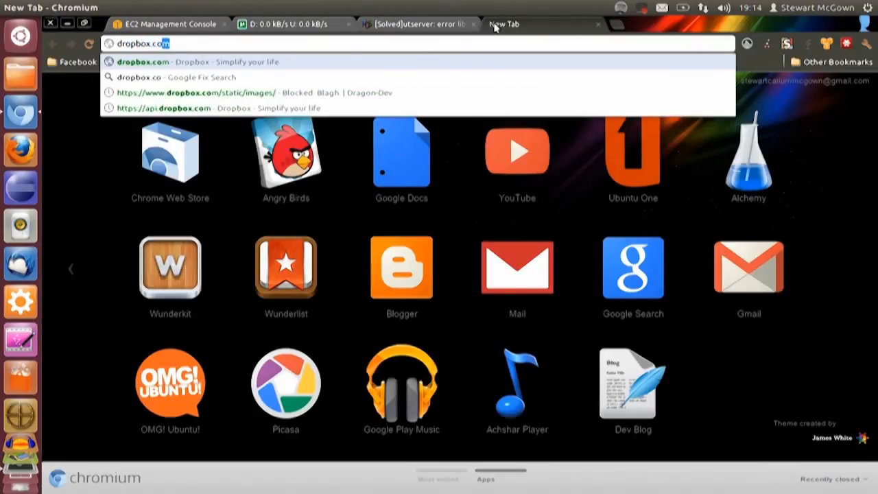
key("Return")
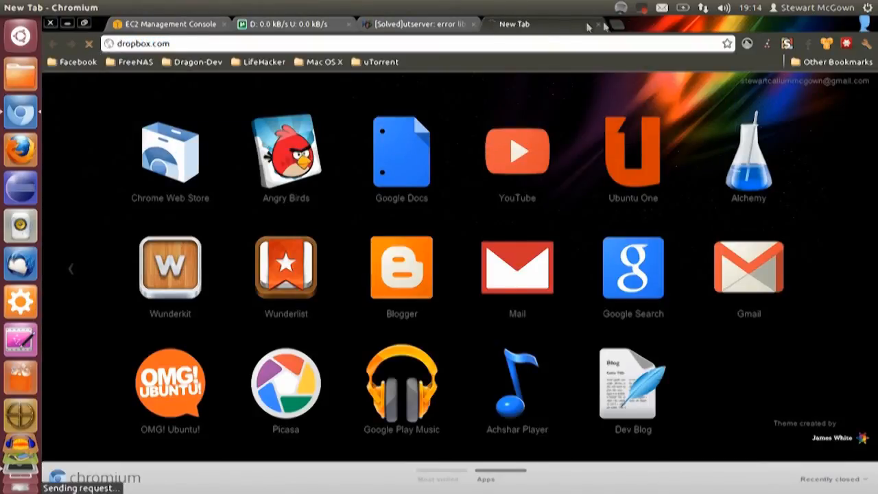
left_click(598, 25)
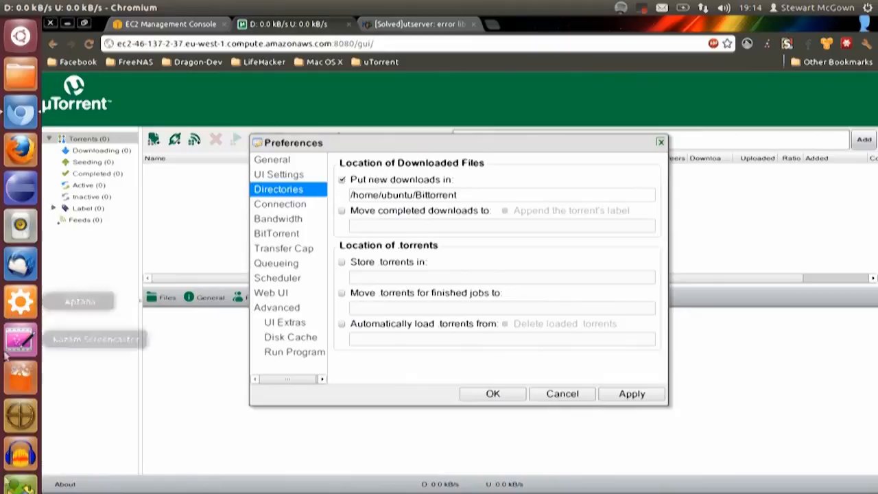
left_click(19, 484)
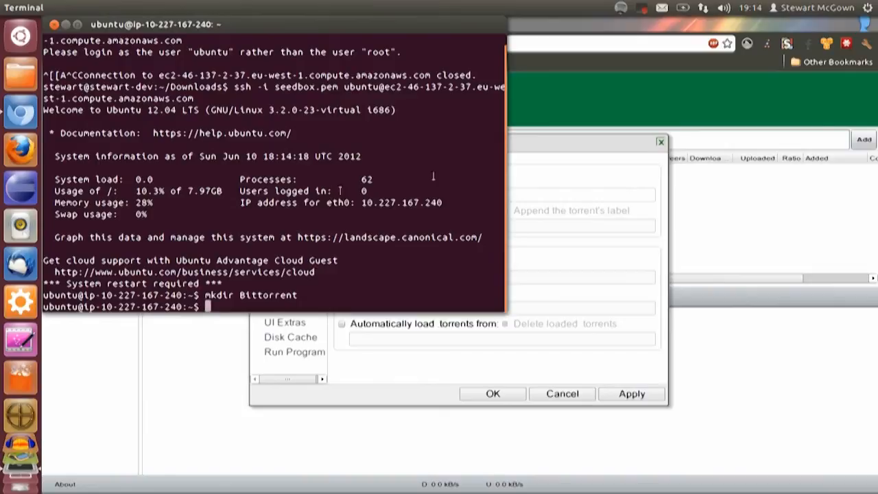
left_click(588, 74)
Try to open dropbox.com/torrents in a new browser tab
left_click(491, 25)
type("d")
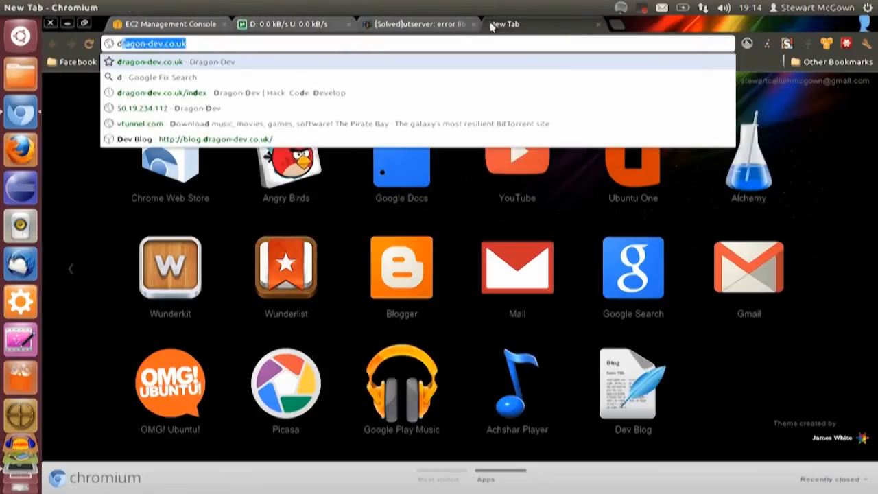
type("ropbox.oo")
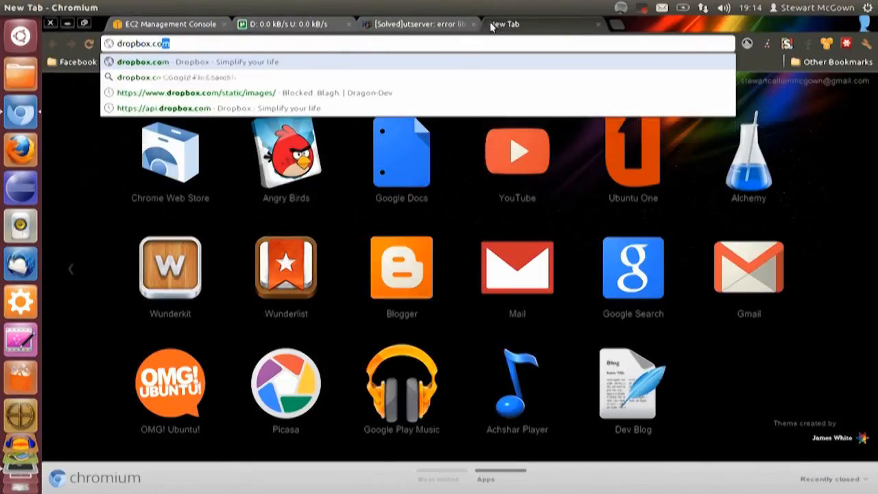
type("m/torrents")
key("Return")
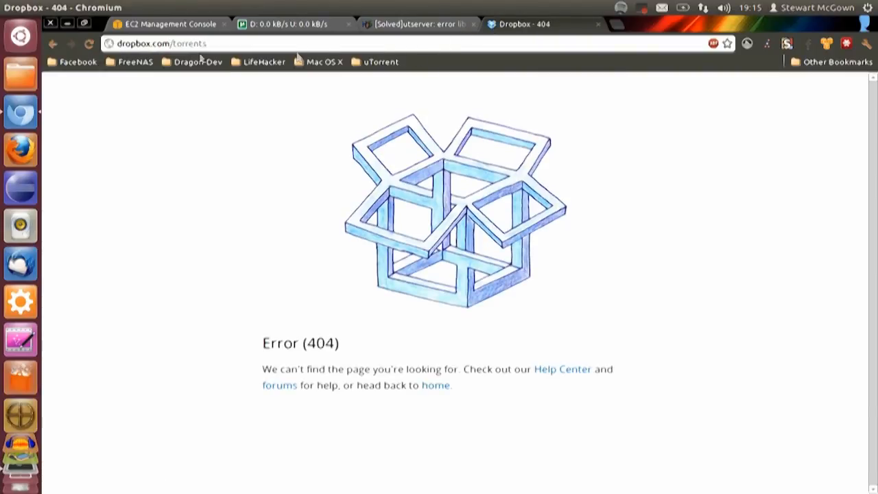
Load the dropbox.com home page and sign in with the autofilled account credentials
left_click_drag(172, 43, 326, 39)
key("BackSpace")
key("Return")
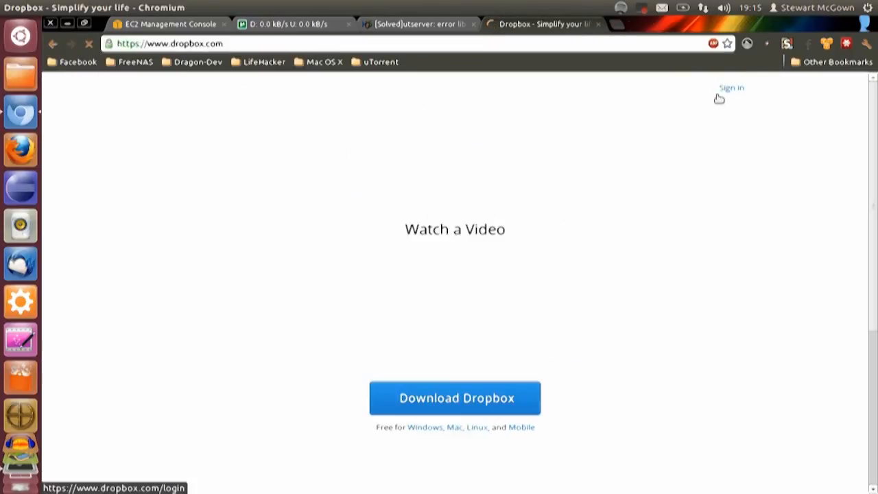
left_click(726, 104)
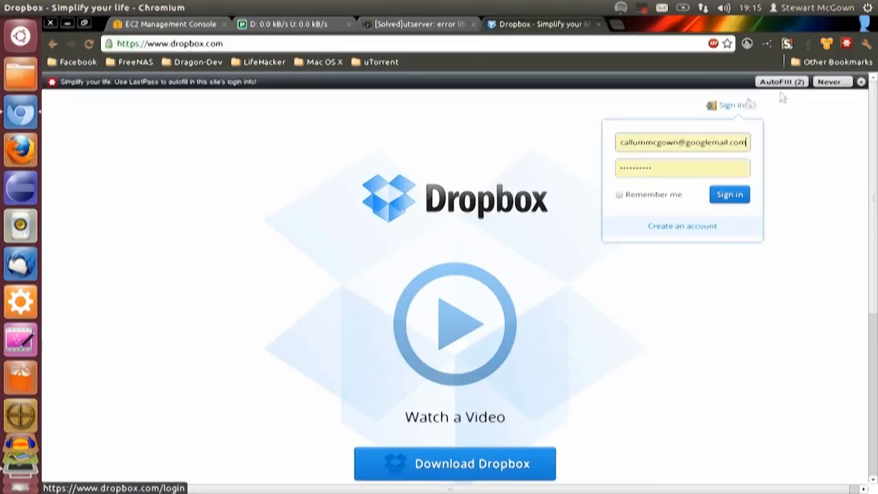
left_click(727, 195)
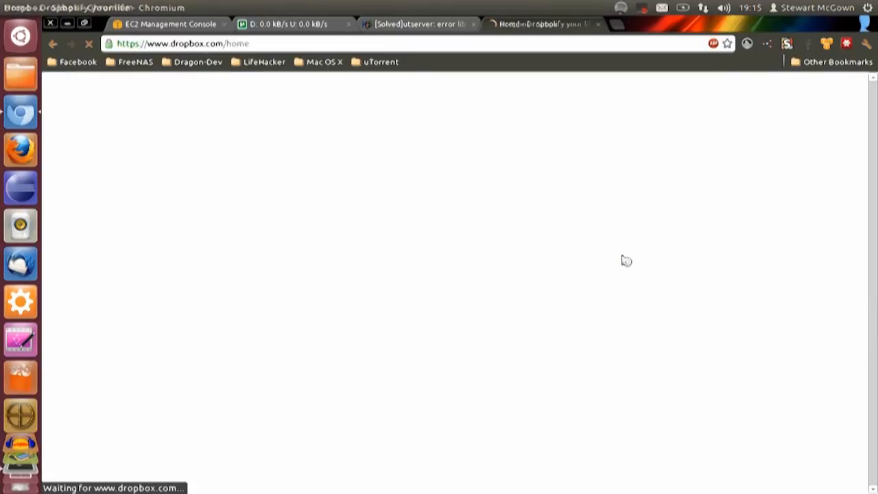
Open the torrents folder in Dropbox to view the torrent files it holds
scroll(378, 292, "down", 5)
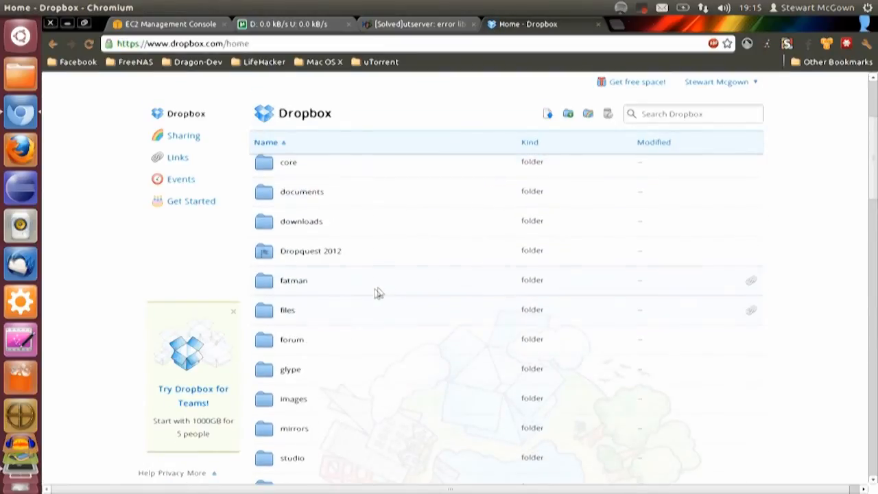
scroll(315, 380, "down", 4)
left_click(313, 248)
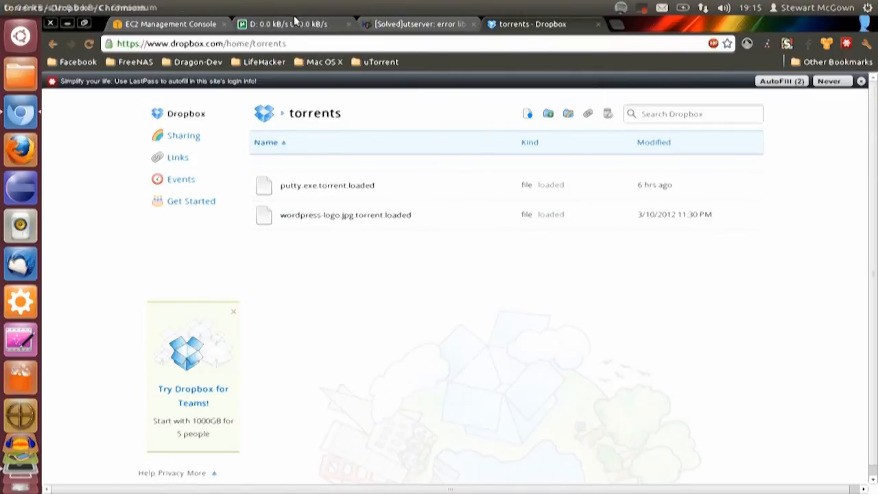
left_click(295, 23)
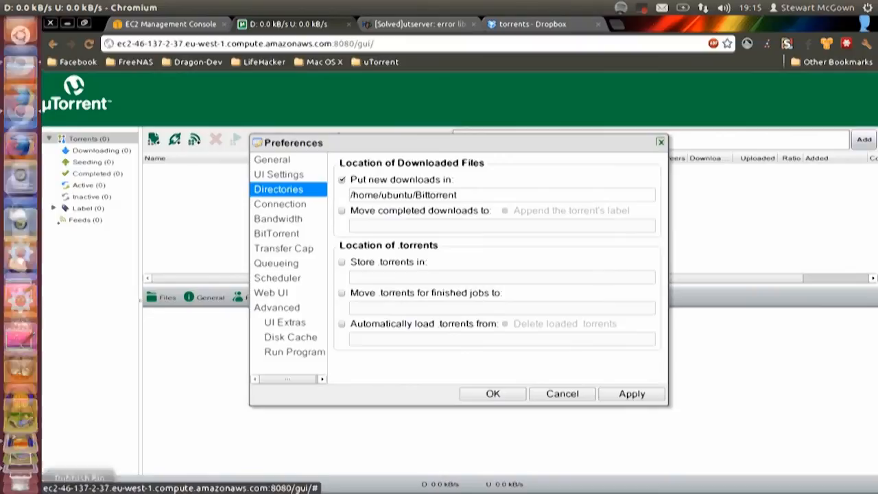
left_click(21, 394)
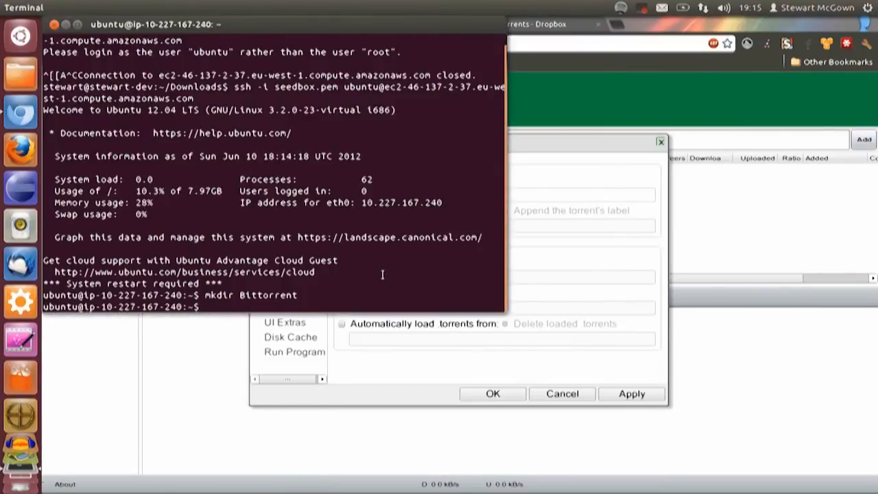
type("sudo apt-get install dropb")
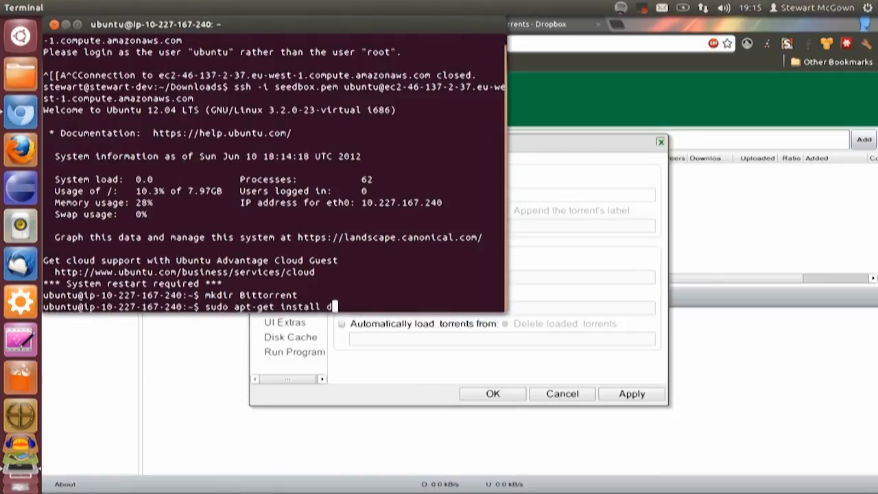
key("BackSpace")
key("BackSpace")
key("BackSpace")
key("BackSpace")
key("BackSpace")
key("BackSpace")
key("BackSpace")
key("BackSpace")
key("BackSpace")
key("BackSpace")
key("BackSpace")
key("BackSpace")
key("BackSpace")
key("BackSpace")
key("BackSpace")
key("BackSpace")
key("BackSpace")
key("BackSpace")
key("BackSpace")
key("BackSpace")
Go back to the top-level Dropbox folder listing and dismiss the LastPass autofill bar
left_click(539, 23)
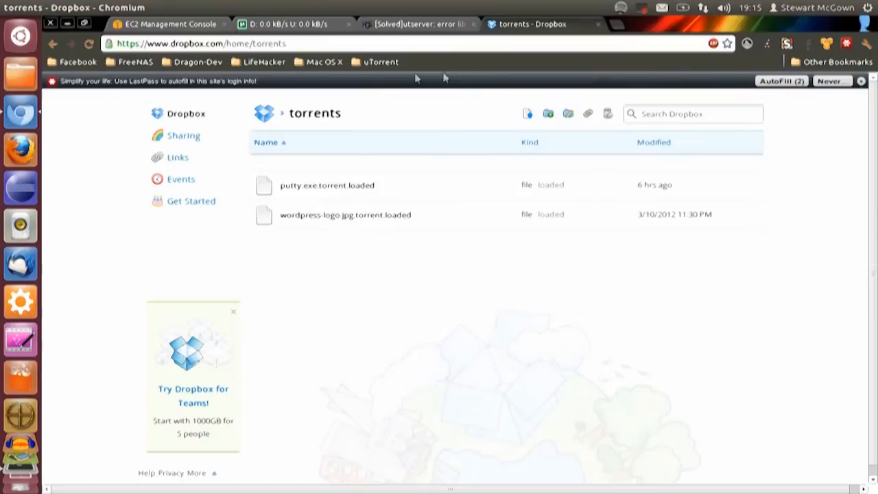
left_click_drag(232, 43, 288, 44)
key("BackSpace")
key("Return")
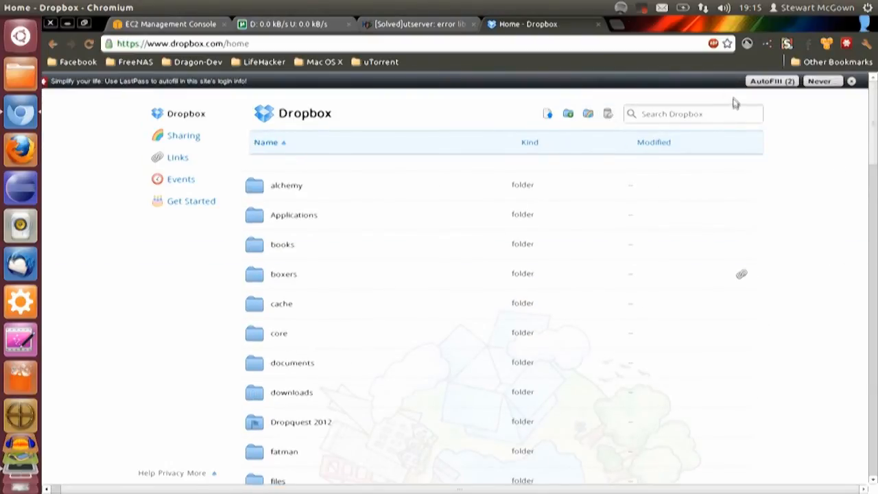
left_click(851, 82)
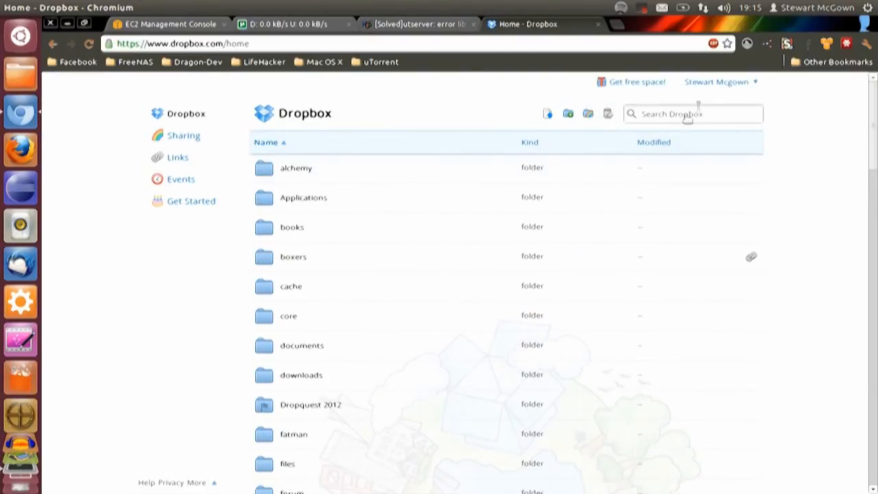
Open the Dropbox install page for the account in a separate browser tab
left_click(714, 82)
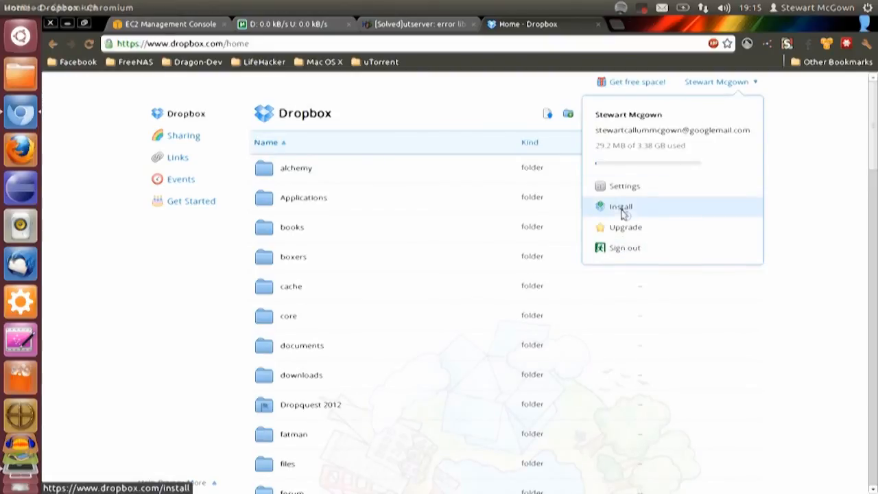
left_click(603, 205)
left_click(531, 26)
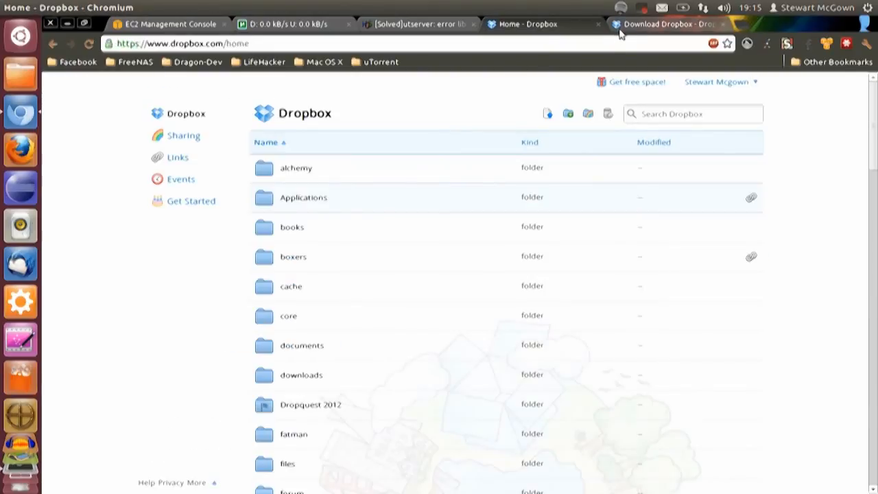
left_click(622, 26)
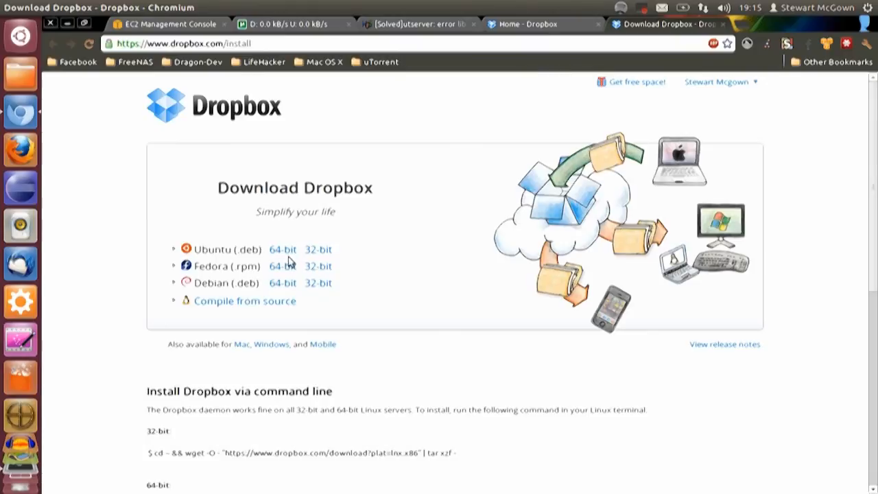
Copy the address of the 32-bit Ubuntu .deb package, dropbox_1.4.0_i386.deb, and download it onto the server with wget
scroll(356, 268, "down", 1)
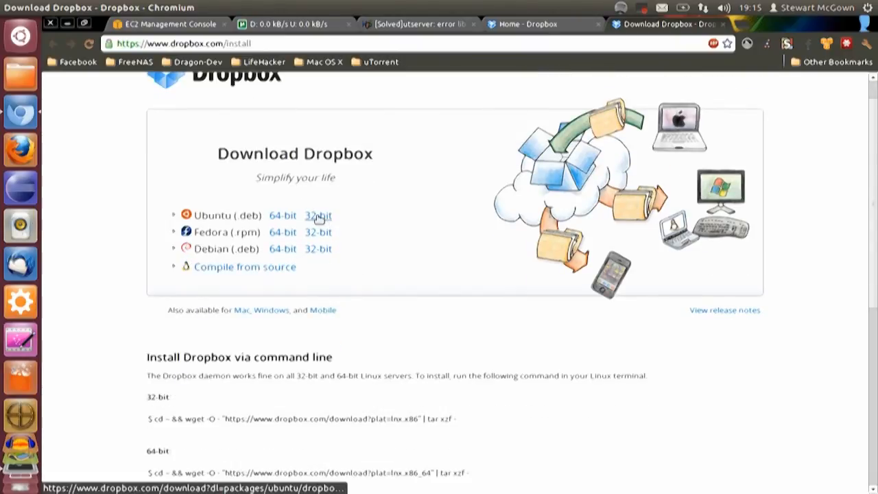
right_click(317, 216)
left_click(374, 283)
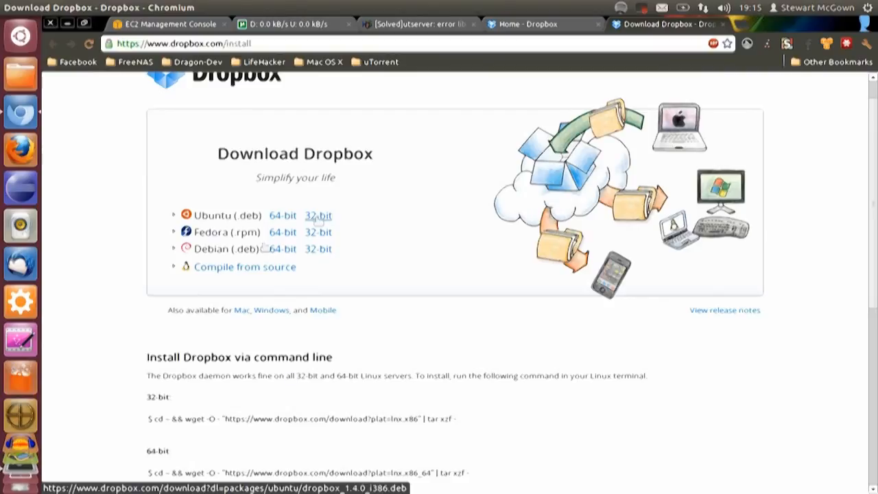
left_click(7, 478)
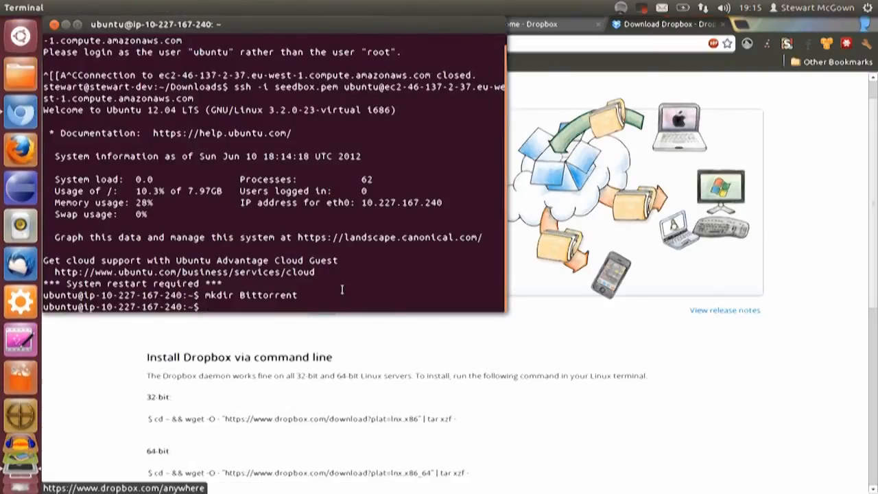
type("wget")
type("https://www.dropbox.com/download?dl=packages/ubuntu/dropbox_1.4.0_i386.deb")
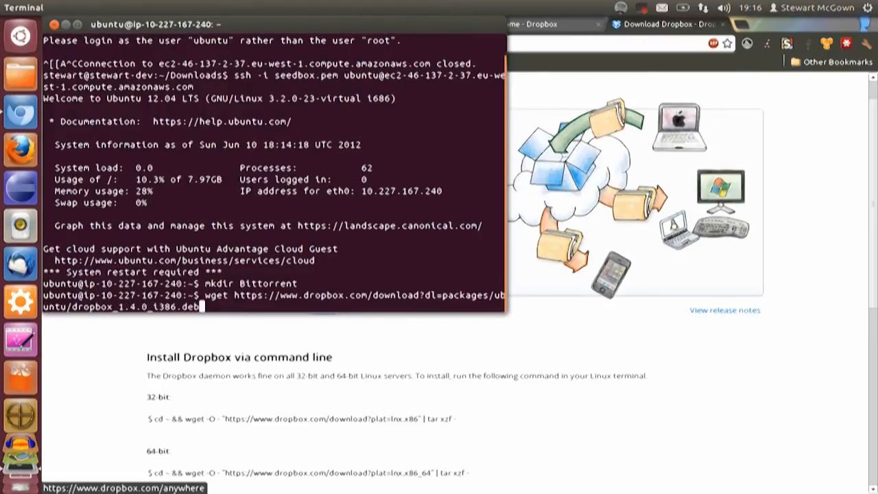
key("Return")
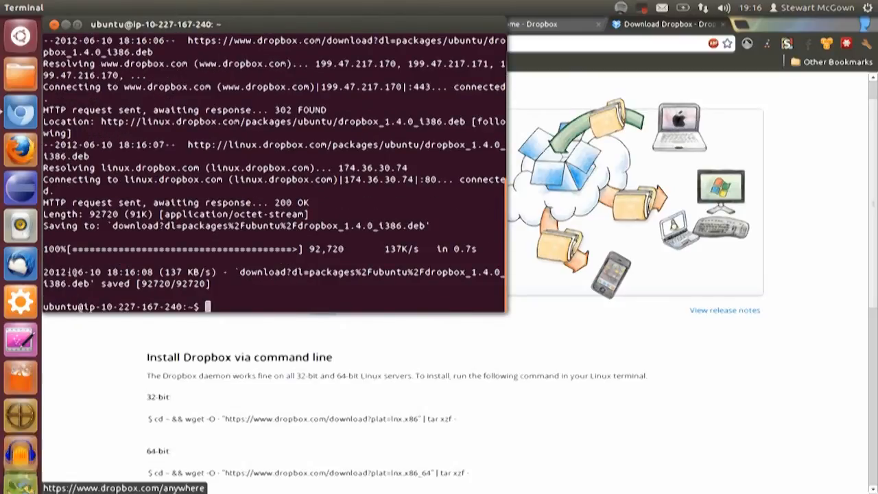
Rename the downloaded Dropbox package on the server to drop.deb with mv
left_click_drag(91, 284, 240, 269)
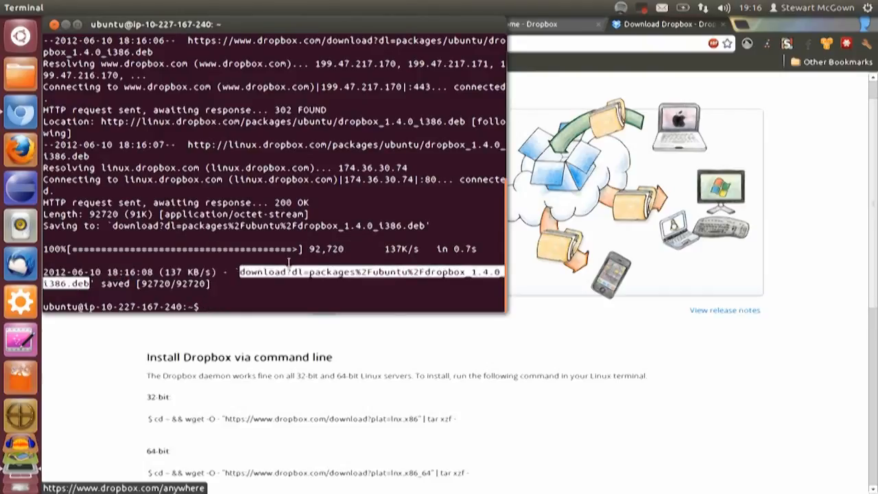
left_click(282, 286)
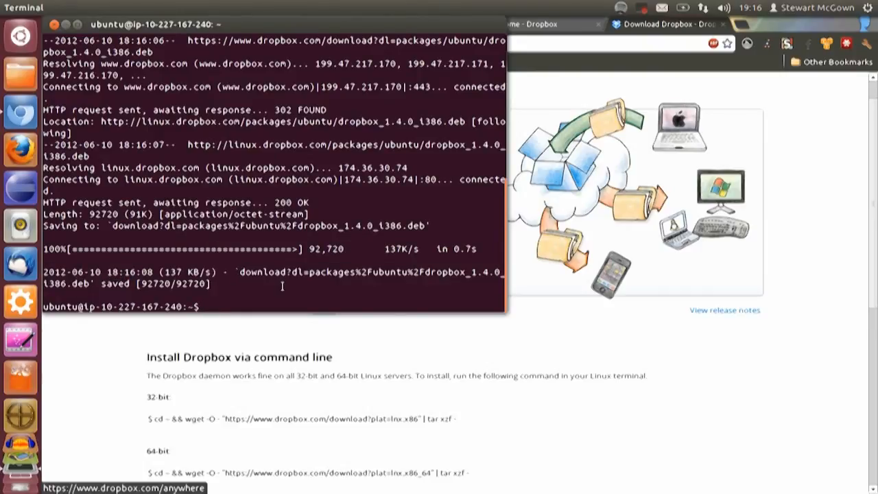
type("mv")
middle_click(282, 286)
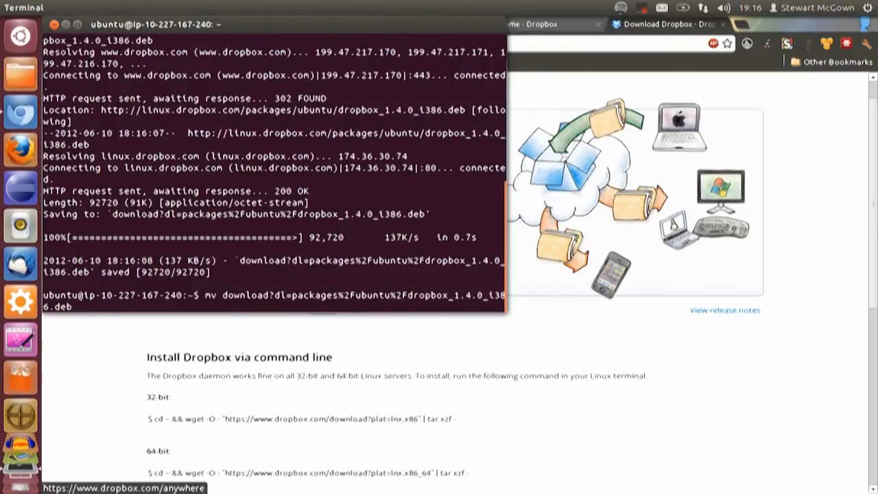
type("drop.deb")
key("Return")
Install the drop.deb package on the server with sudo dpkg -i
type("sudo")
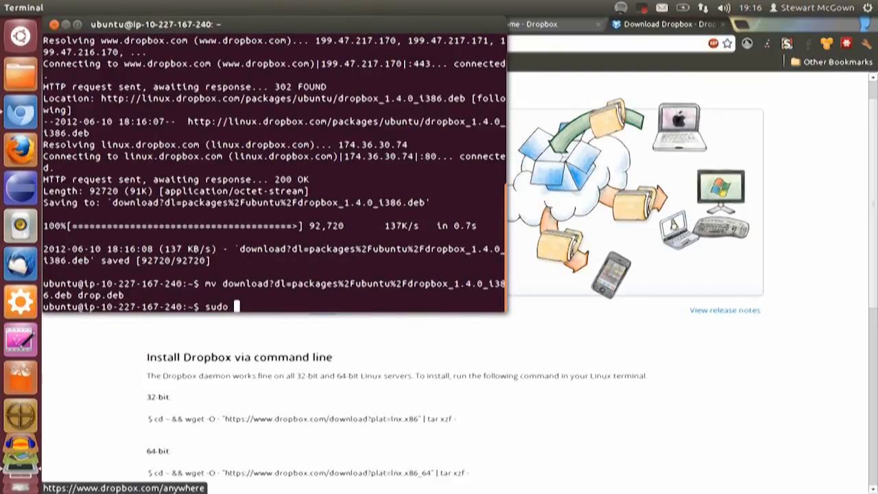
type(" dpkg -i drop.deb")
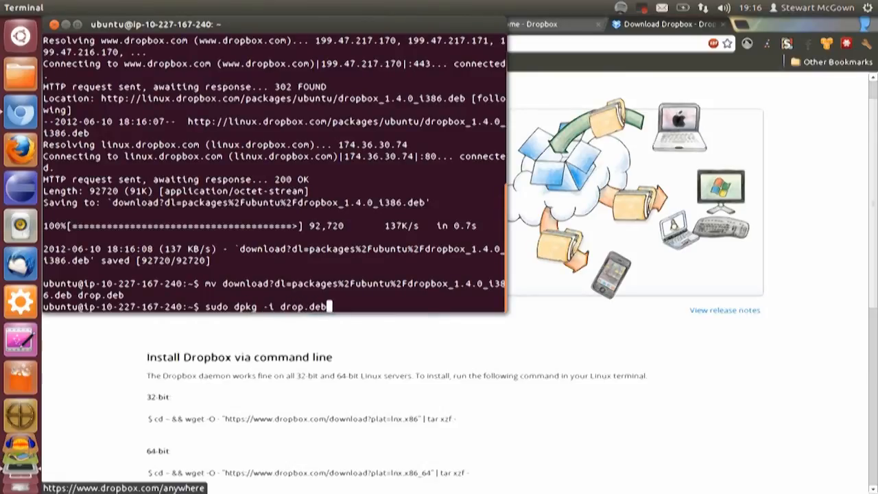
key("Return")
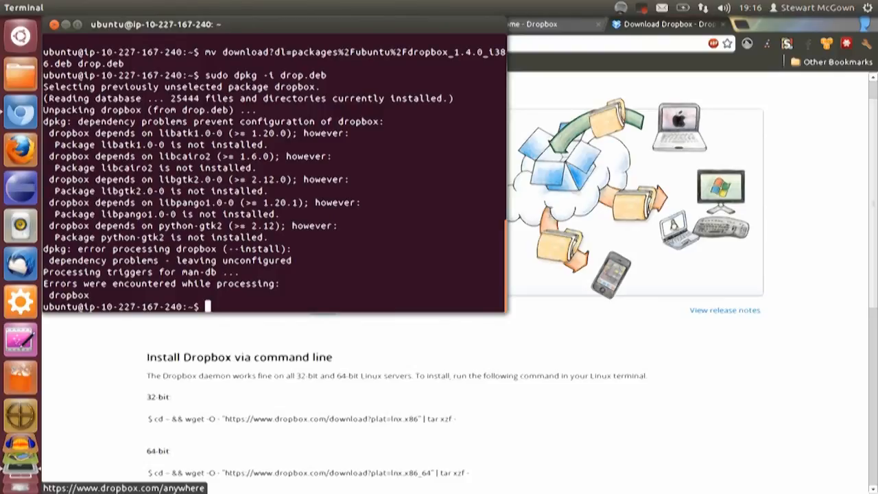
Try to install the missing ATK dependency with sudo apt-get install, first as atk and again as libatk
type("sudo apt-get install ")
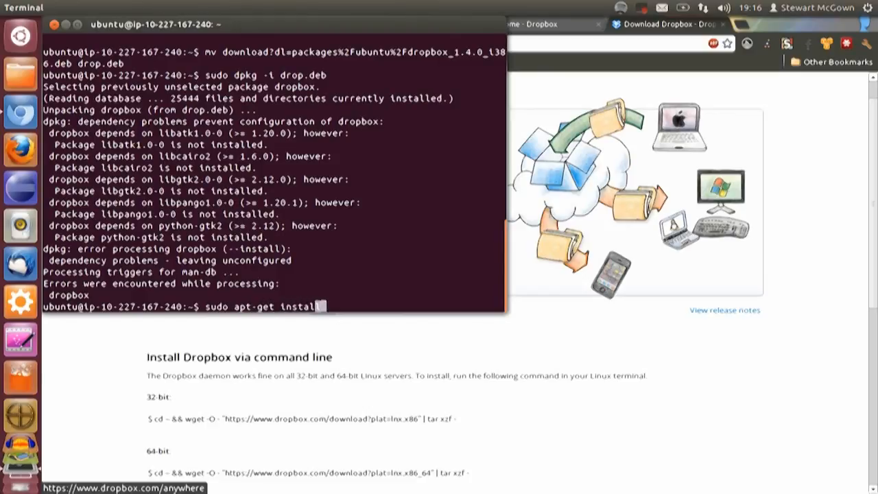
type("atk")
key("Return")
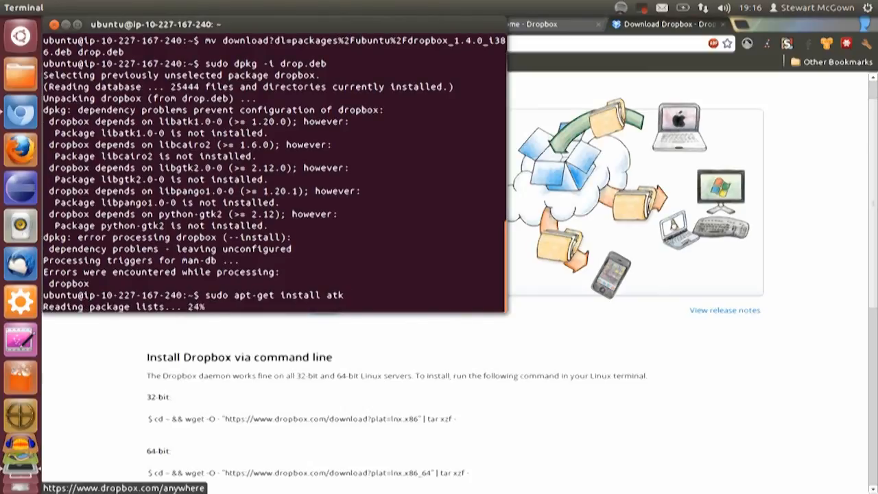
key("Up")
key("Left")
key("Left")
key("Left")
type("lib")
key("Return")
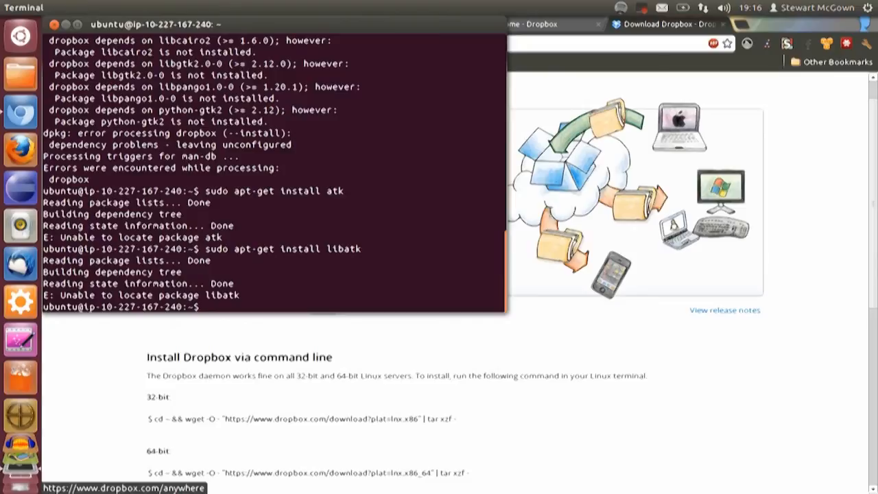
Review the dependency output and try the dpkg installation of drop.deb again with the -s option added
scroll(249, 228, "up", 10)
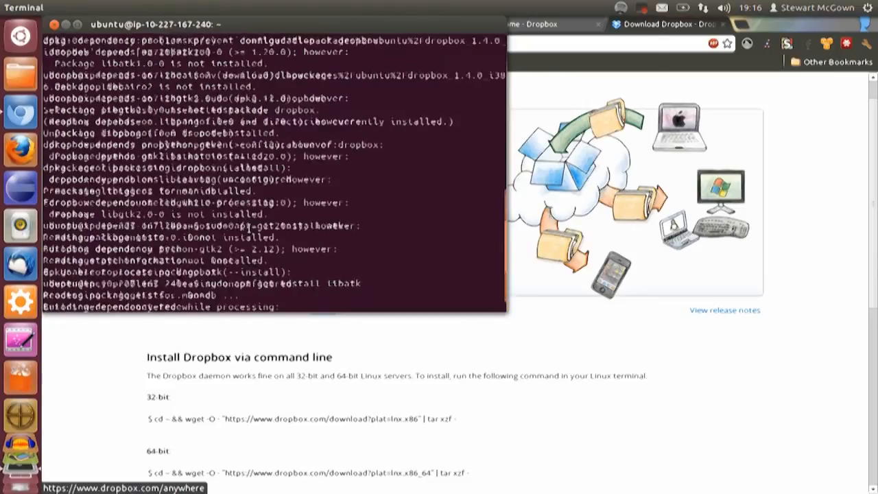
scroll(249, 228, "down", 10)
scroll(249, 227, "up", 2)
scroll(249, 228, "down", 3)
scroll(249, 228, "up", 3)
key("Up")
key("Up")
key("Up")
key("Left")
key("Left")
key("Left")
key("Left")
key("Left")
key("Left")
key("Left")
type("-s")
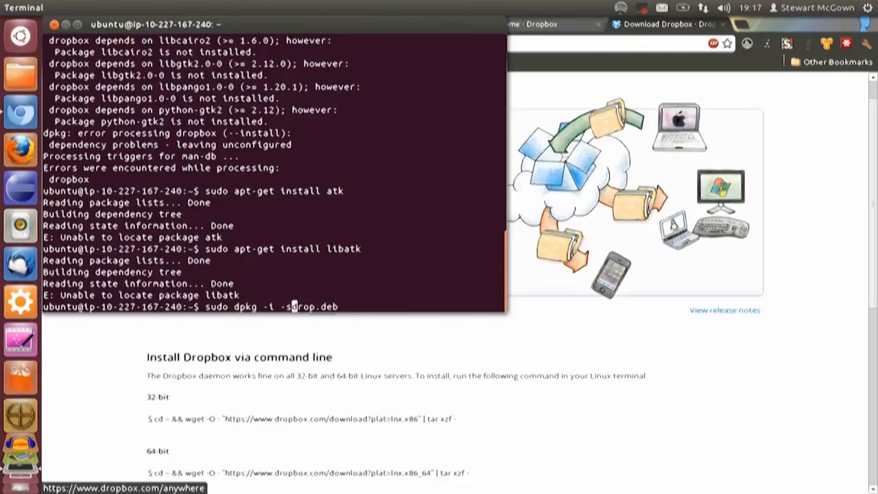
key("Return")
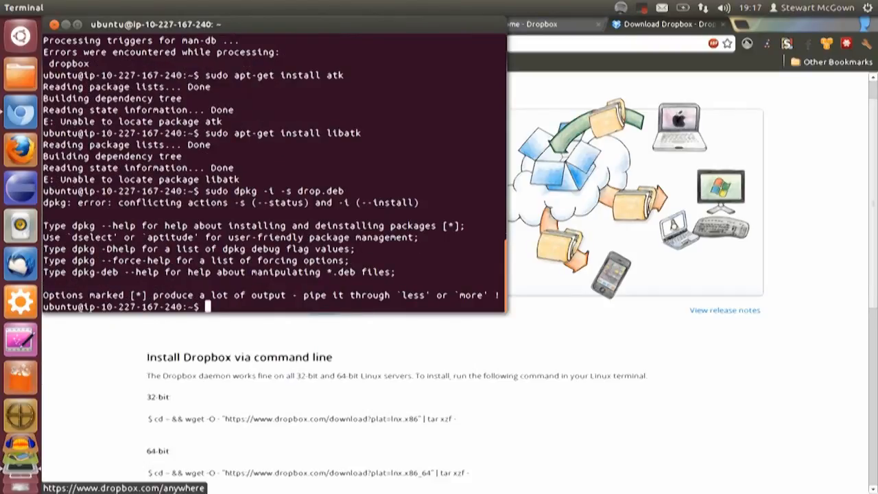
key("Up")
key("Left")
key("Left")
key("Left")
key("Left")
key("Left")
key("Left")
key("Left")
key("Left")
key("Left")
key("BackSpace")
key("BackSpace")
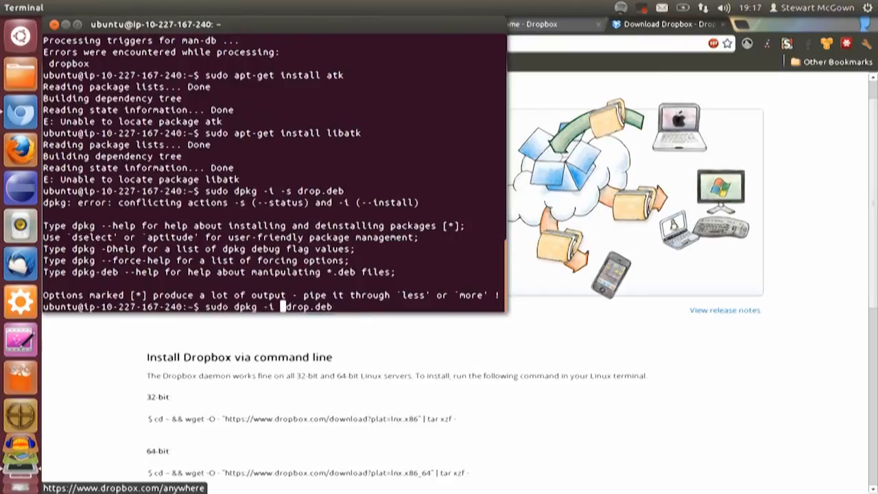
key("BackSpace")
key("BackSpace")
key("BackSpace")
key("Delete")
key("Delete")
key("Delete")
key("Delete")
key("Delete")
key("Delete")
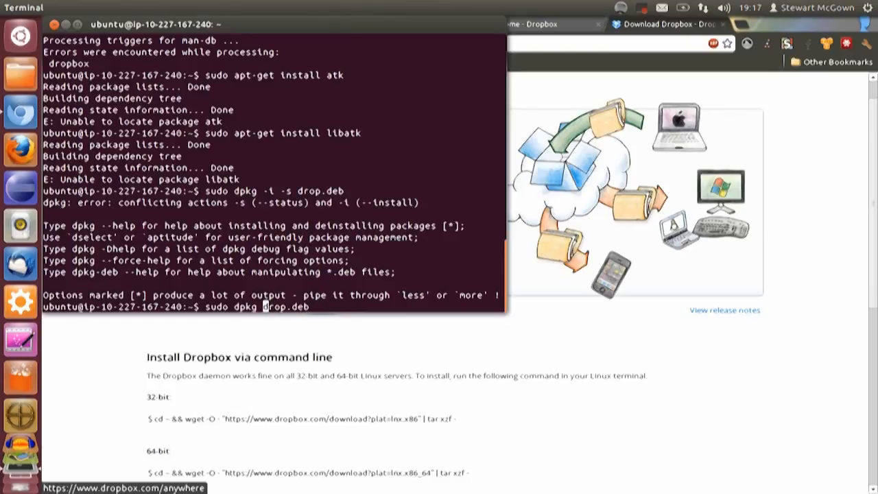
key("Delete")
key("Delete")
key("Delete")
key("Return")
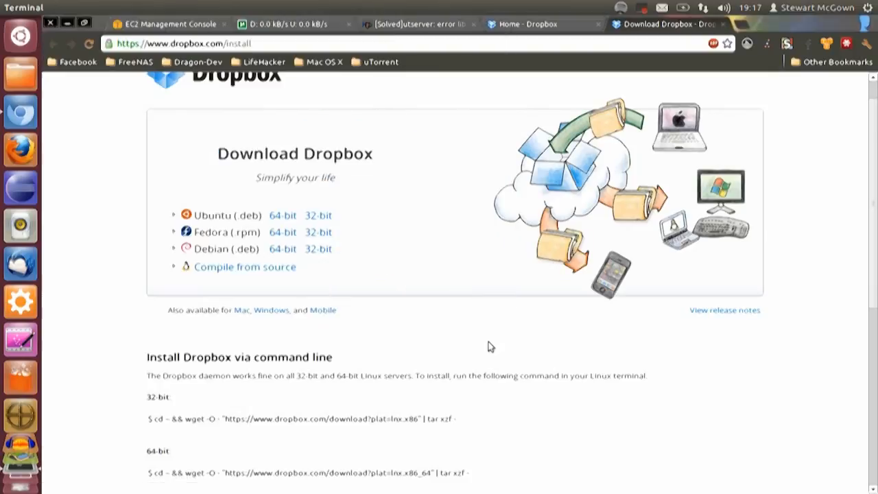
Close both Dropbox pages in the browser and confirm the open µTorrent directory preferences
left_click(489, 347)
left_click(723, 24)
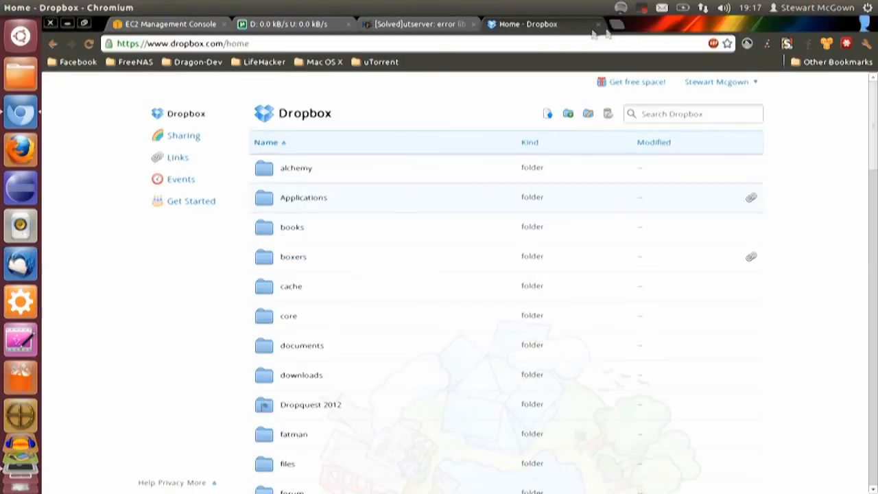
left_click(598, 24)
left_click(288, 24)
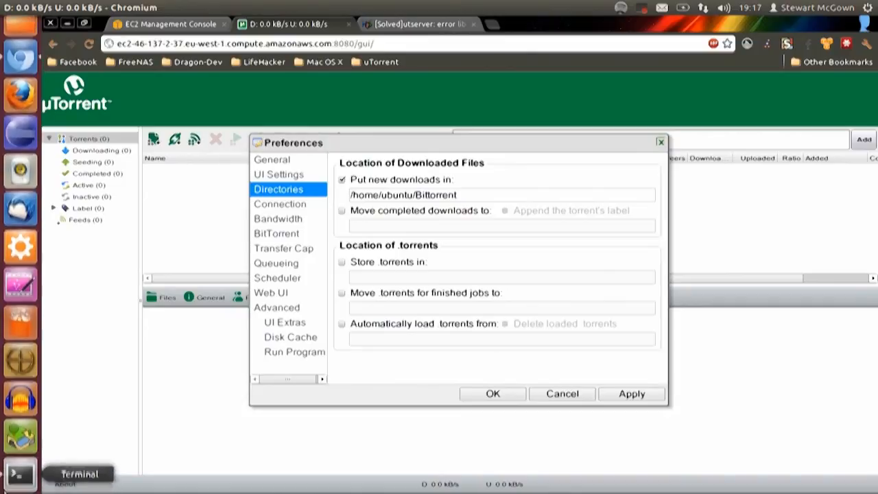
left_click(506, 398)
Load thepiratebay.org in place of the HowOpenSource article about the utserver library error
left_click(440, 24)
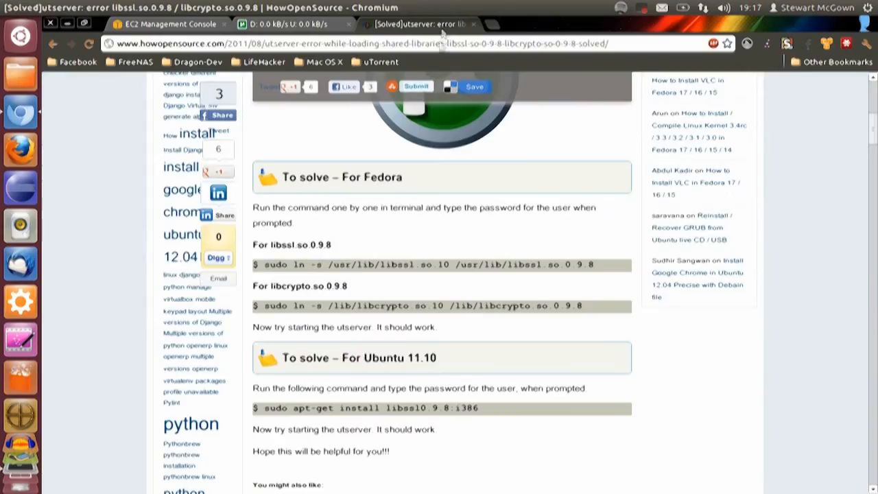
left_click(440, 43)
type("thepiratebay.org")
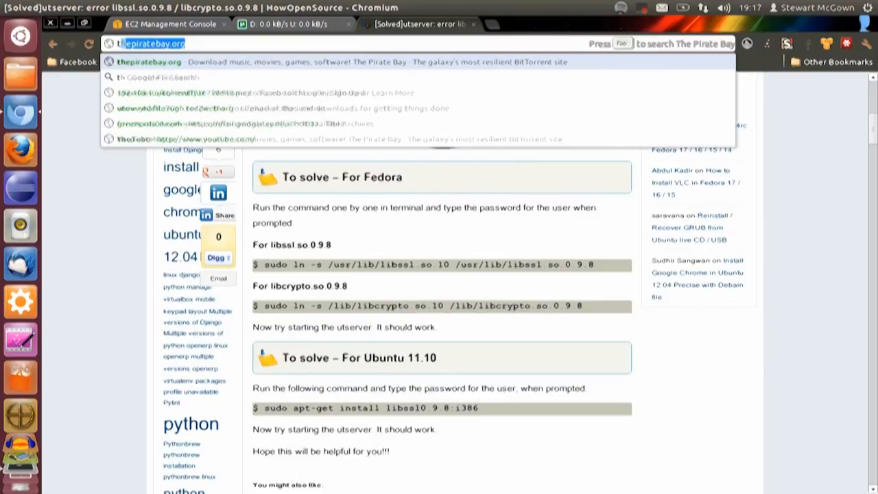
key("Return")
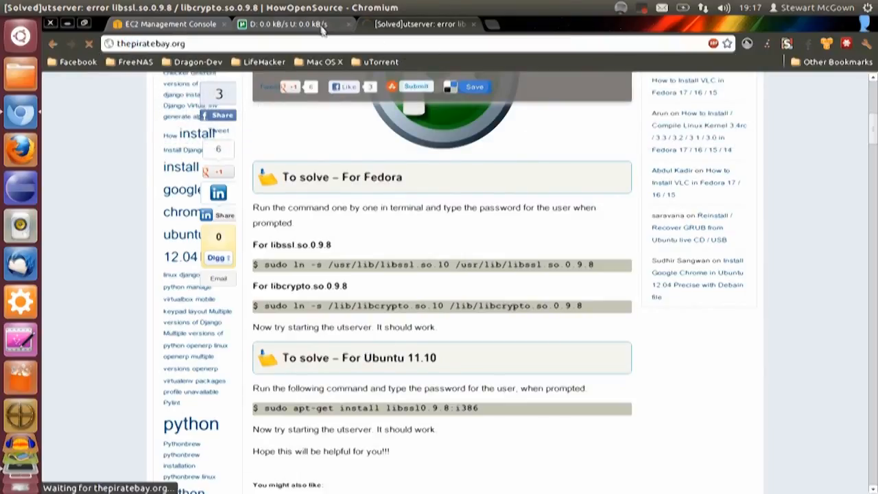
left_click(323, 25)
left_click(390, 25)
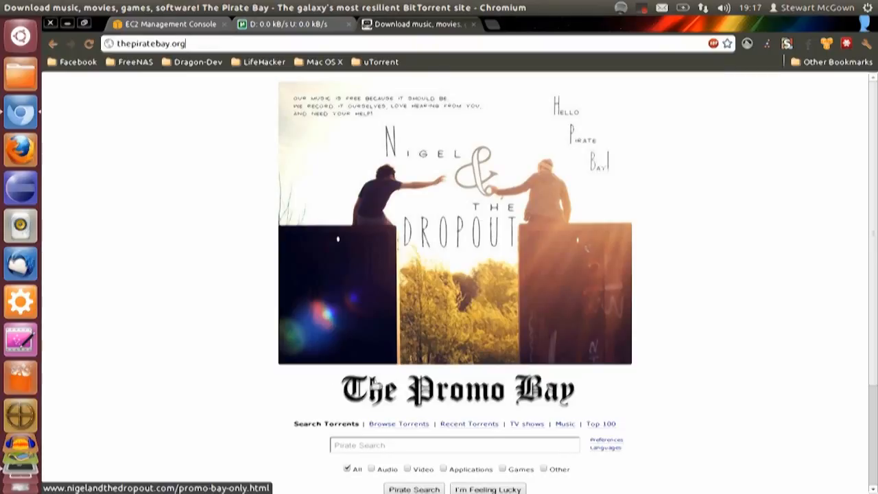
Search The Pirate Bay for "dan bull" and sort the results by seeders
left_click(358, 446)
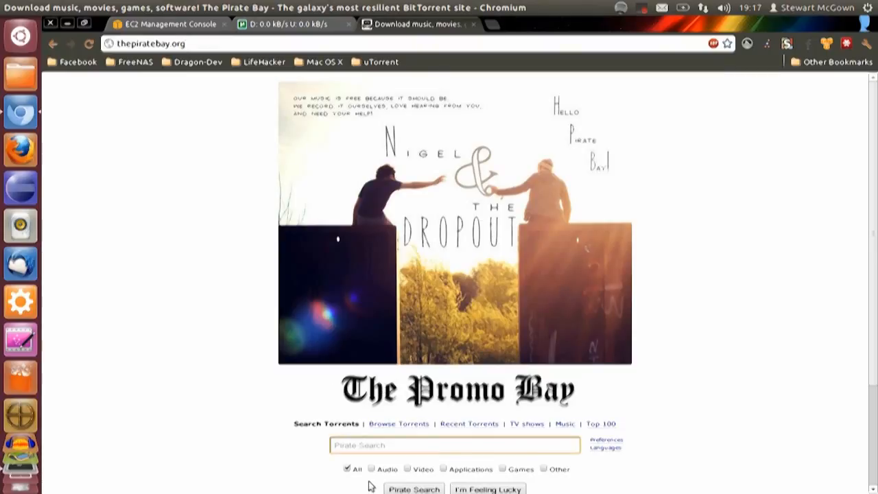
type("dan bull")
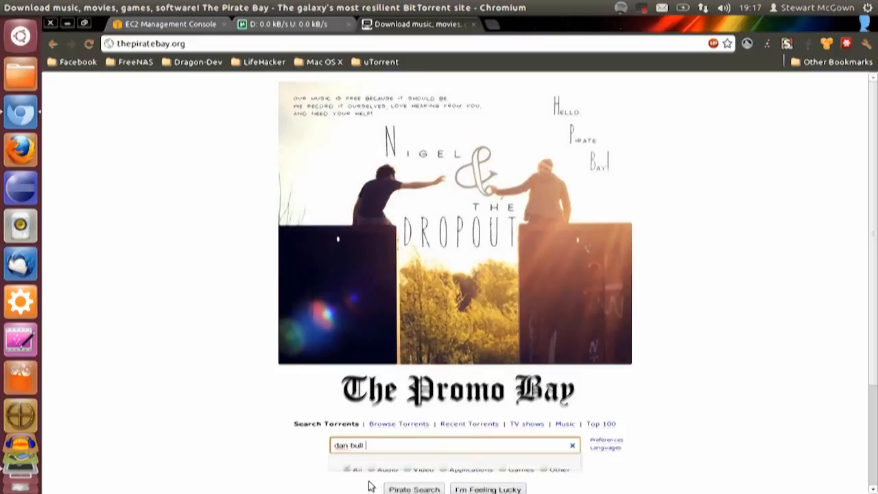
left_click(411, 489)
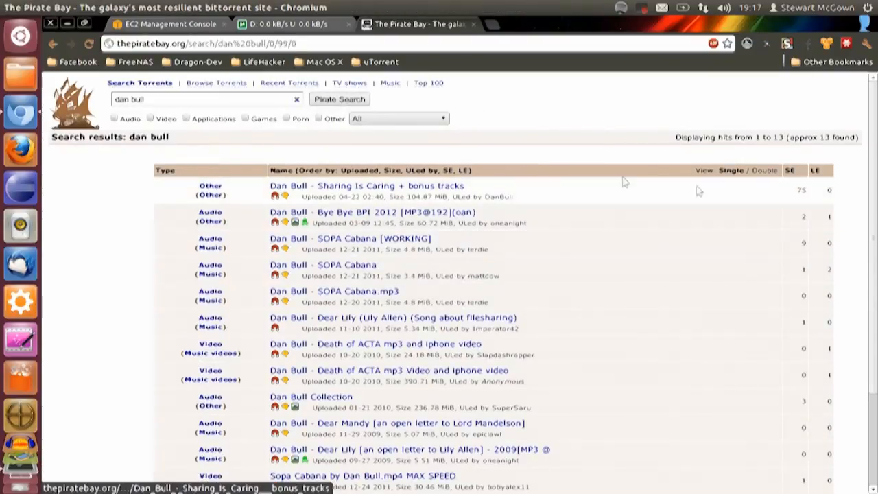
left_click(800, 172)
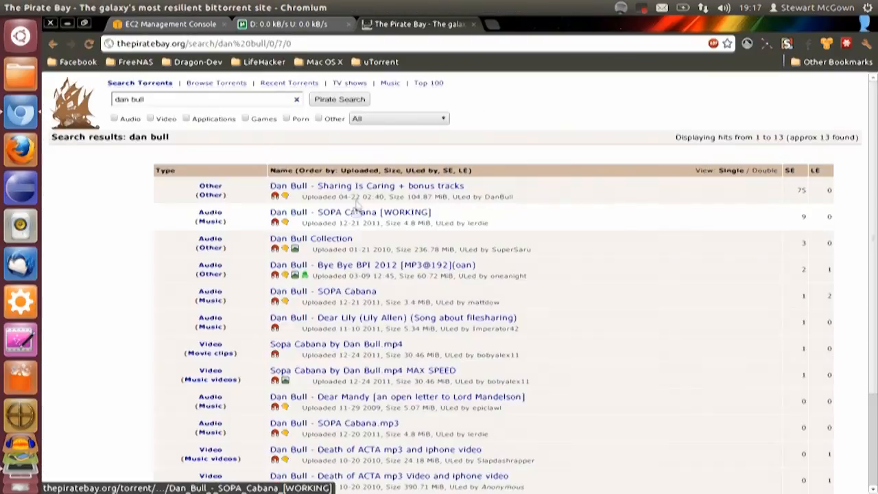
Copy the download link address of the "Dan Bull - Sharing Is Caring + bonus tracks" torrent and close its page
left_click(376, 187)
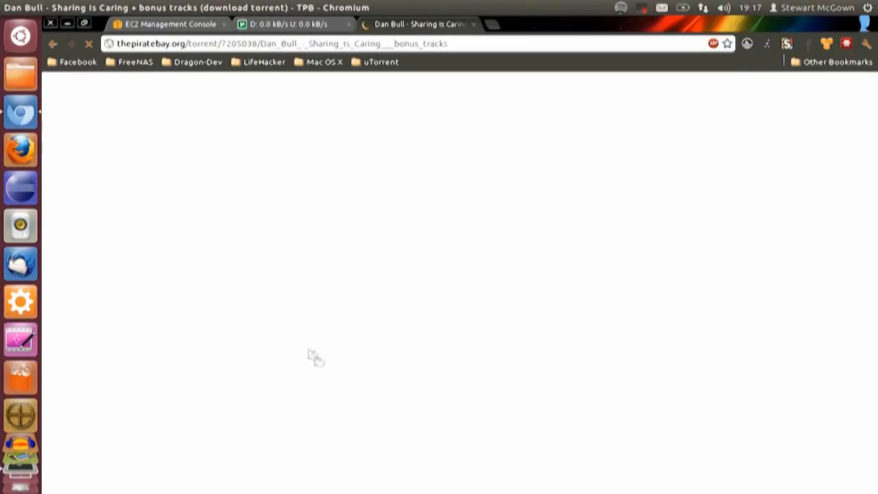
right_click(322, 308)
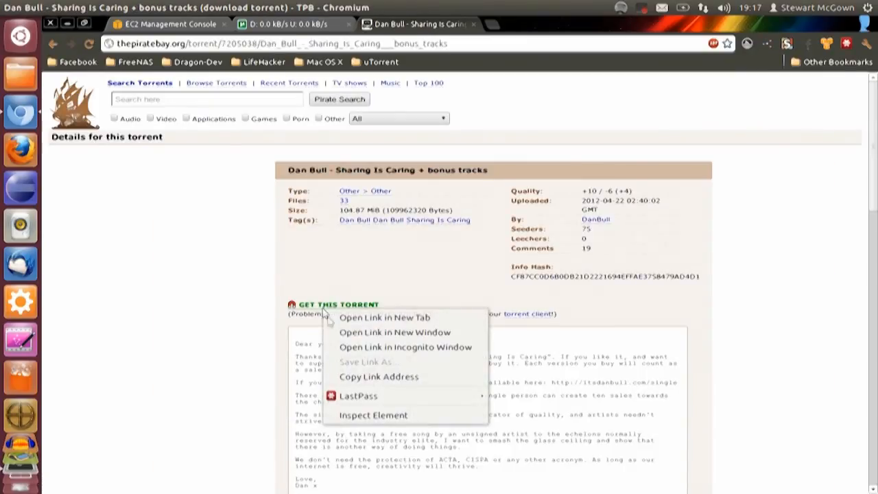
left_click(337, 378)
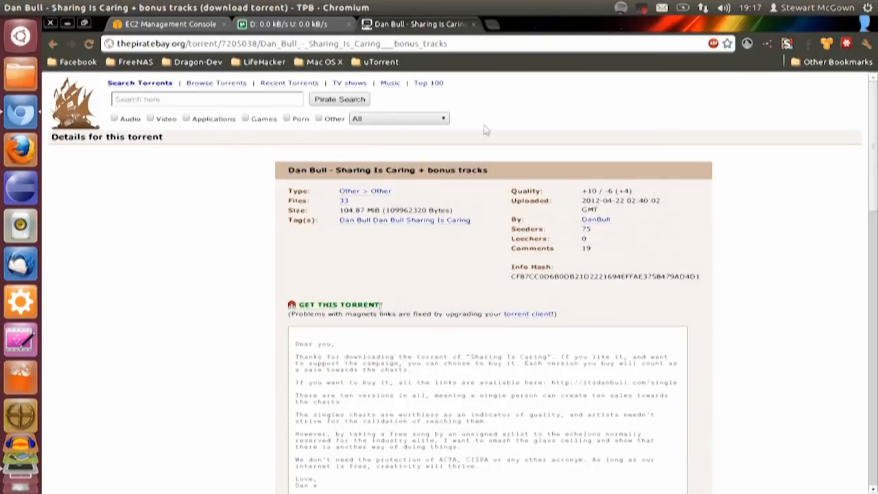
left_click(473, 24)
Add the torrent to µTorrent from a URL, using the copied link as the torrent URL
left_click(174, 139)
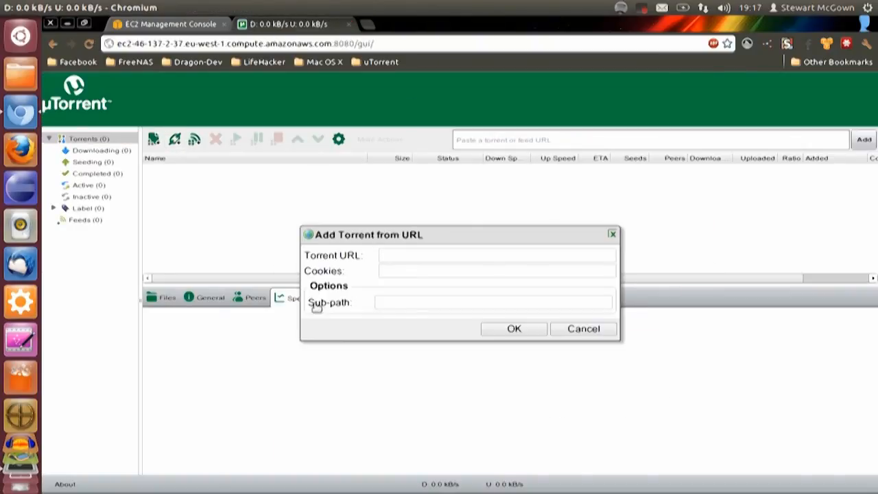
left_click(416, 255)
key("ctrl+v")
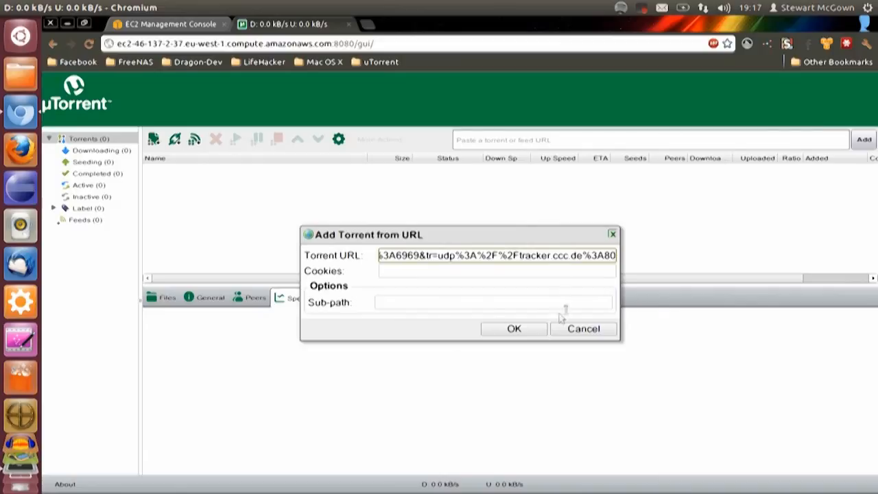
left_click(514, 329)
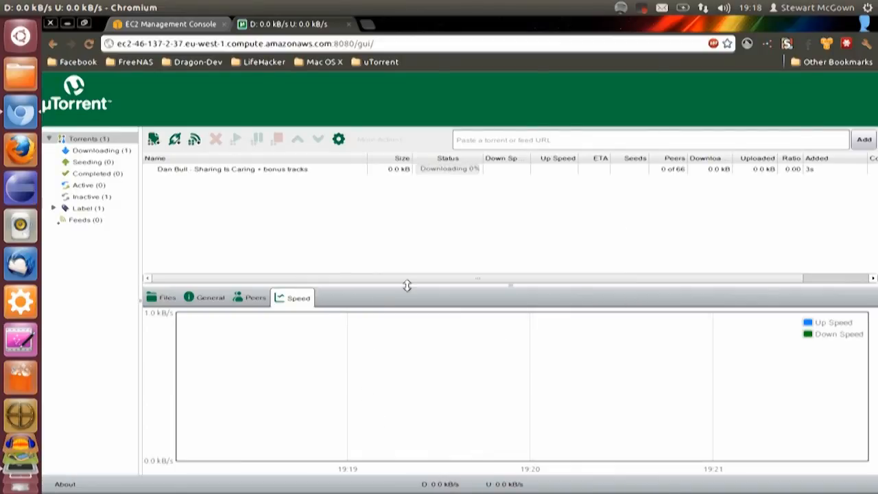
Examine the added torrent's general details, speed graph and peer list while it downloads
left_click(459, 176)
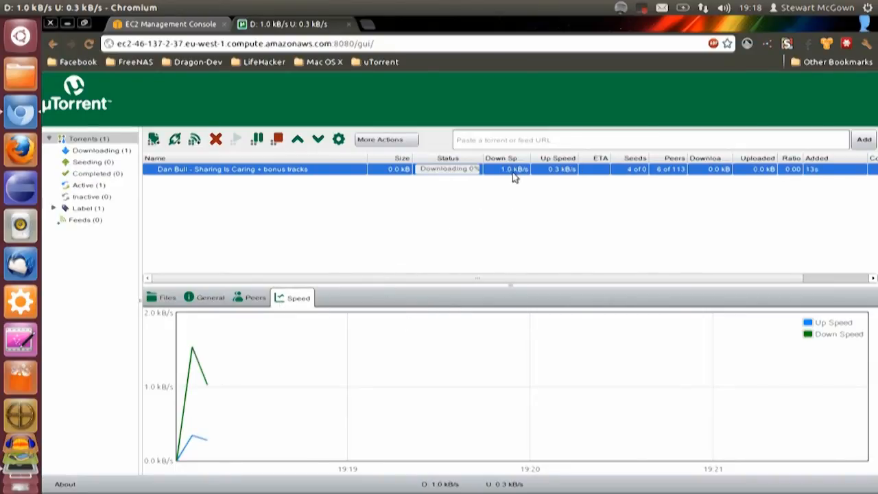
left_click(200, 300)
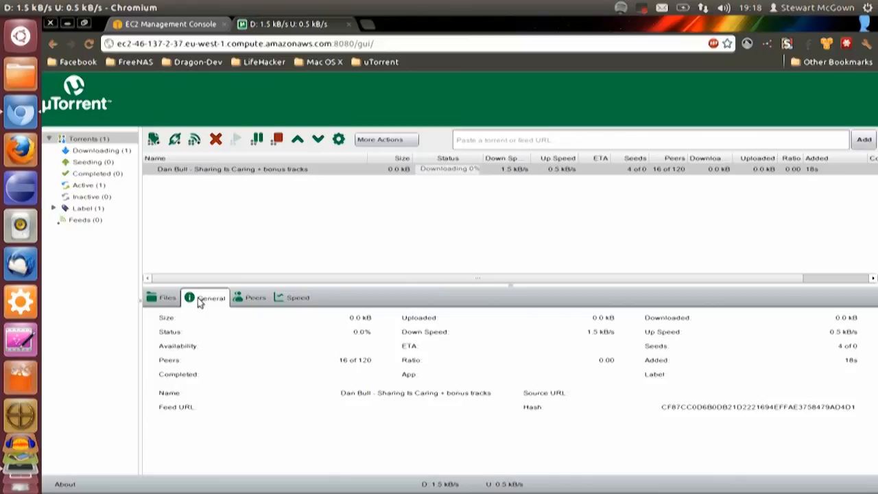
left_click(567, 170)
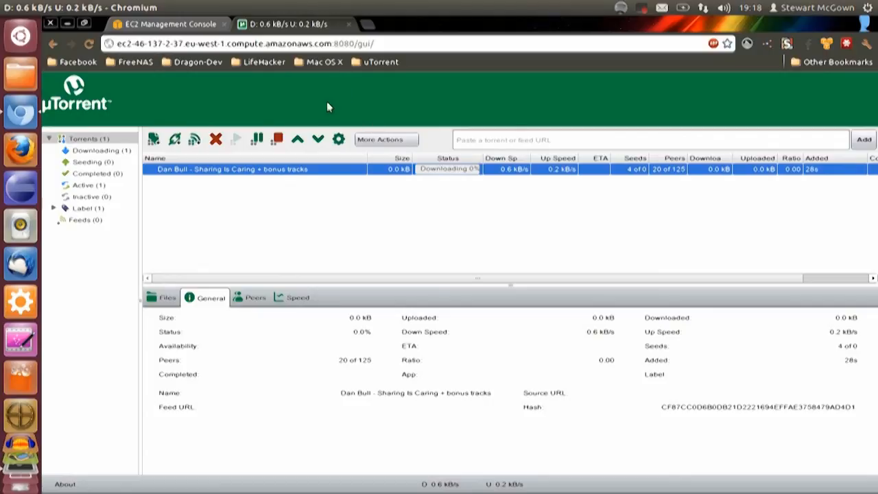
left_click(291, 298)
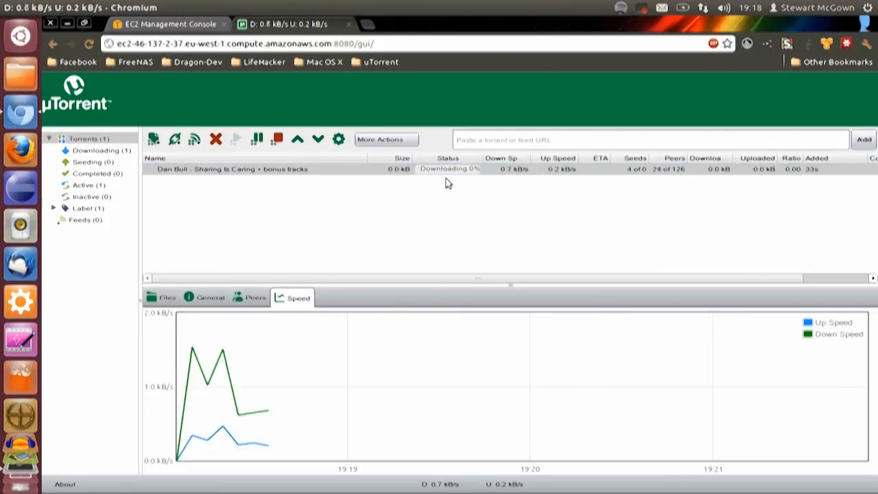
left_click(446, 171)
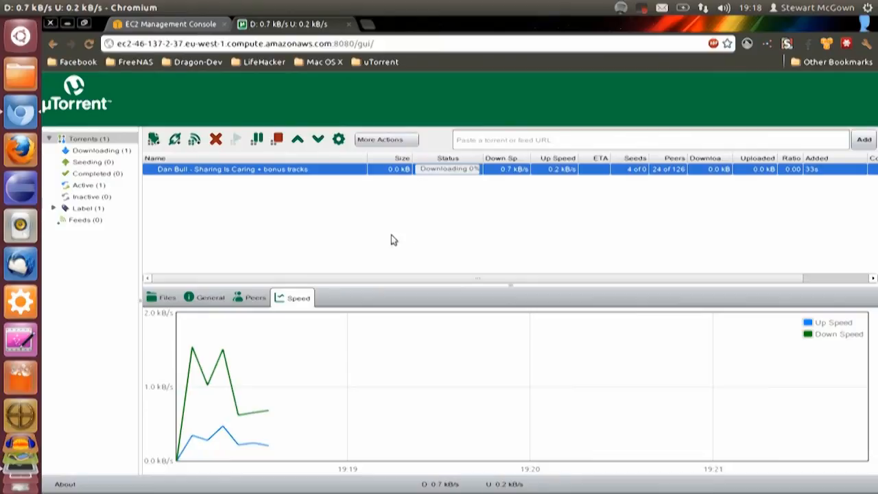
left_click(254, 298)
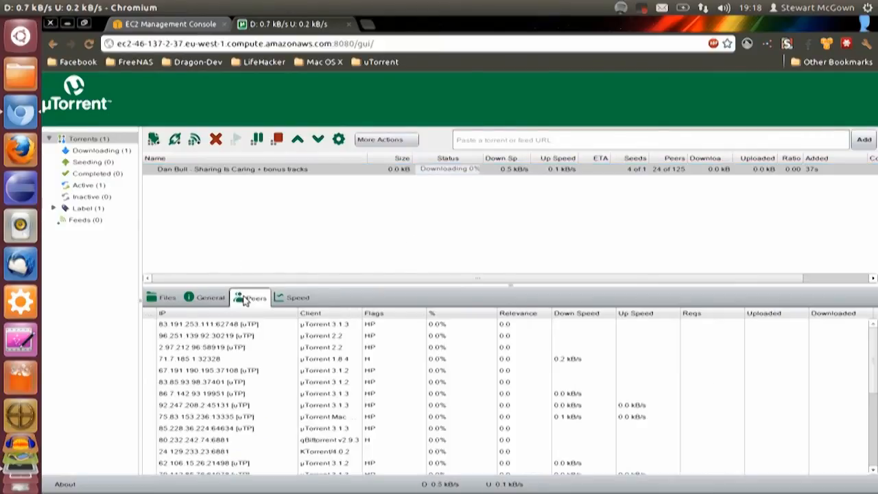